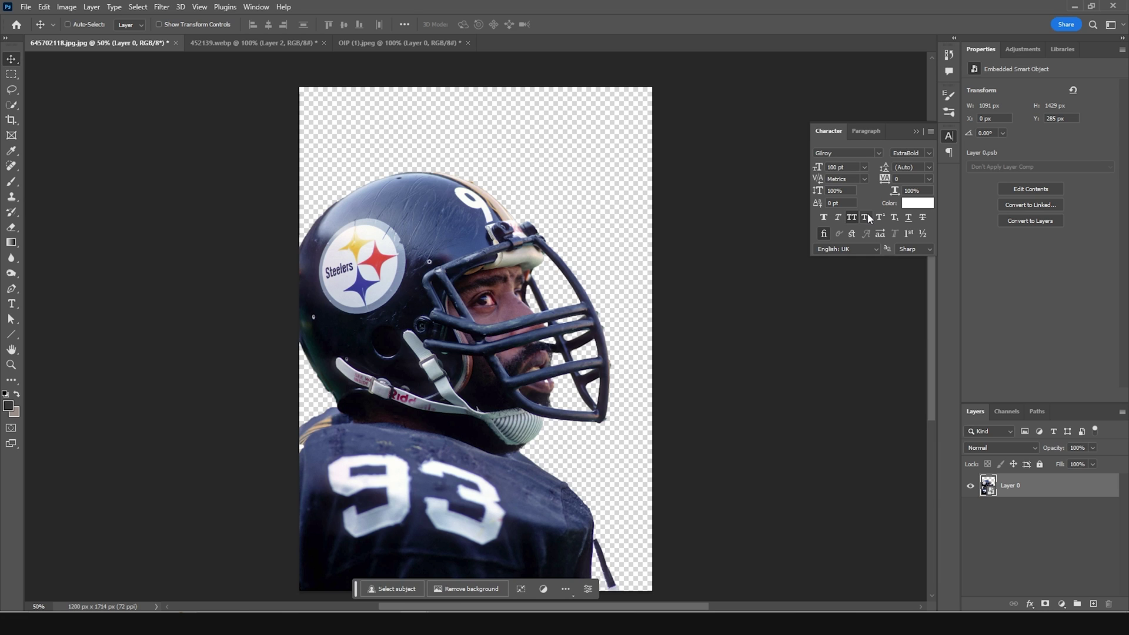
Create a new 4 x 5 inch RGB document at 300 pixels/inch with 16-bit colour and a white background
key(ctrl+n)
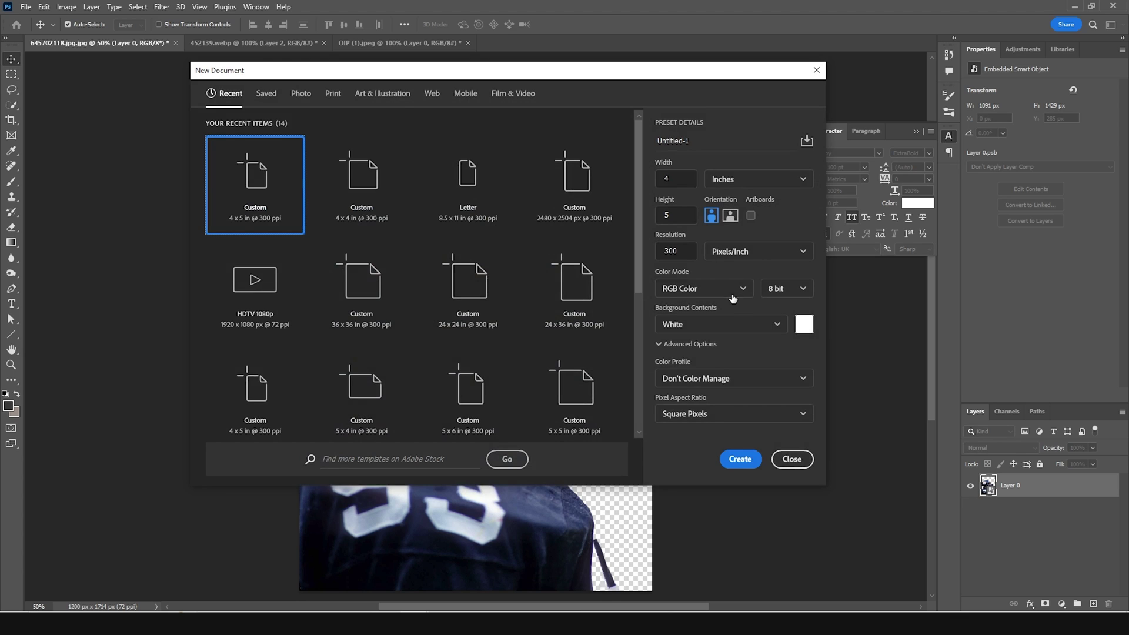
click(775, 290)
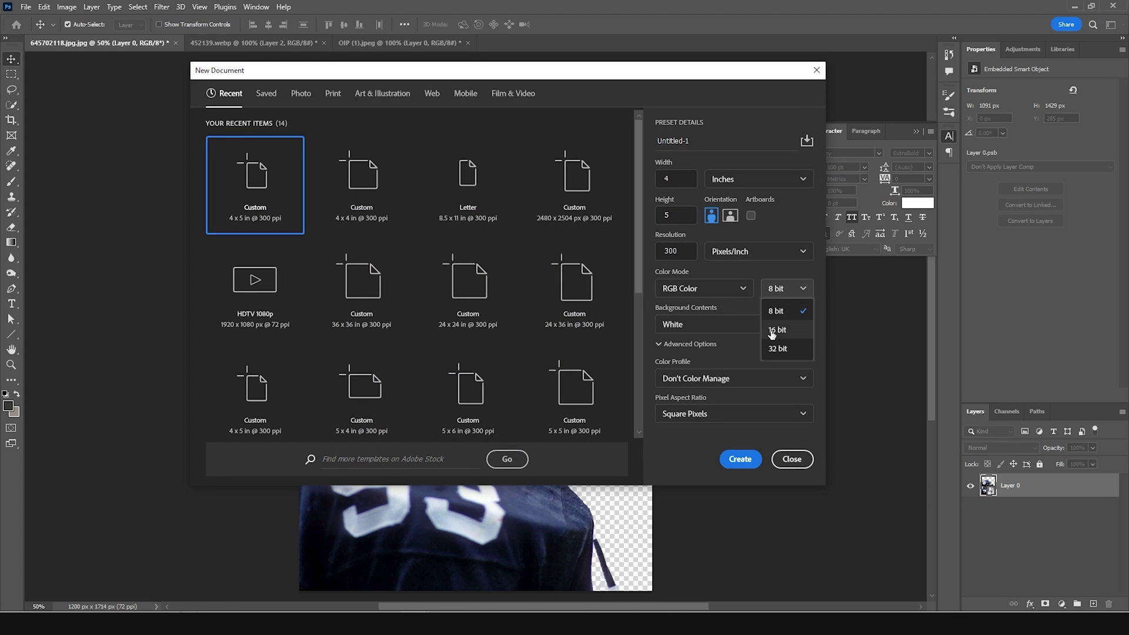
click(776, 330)
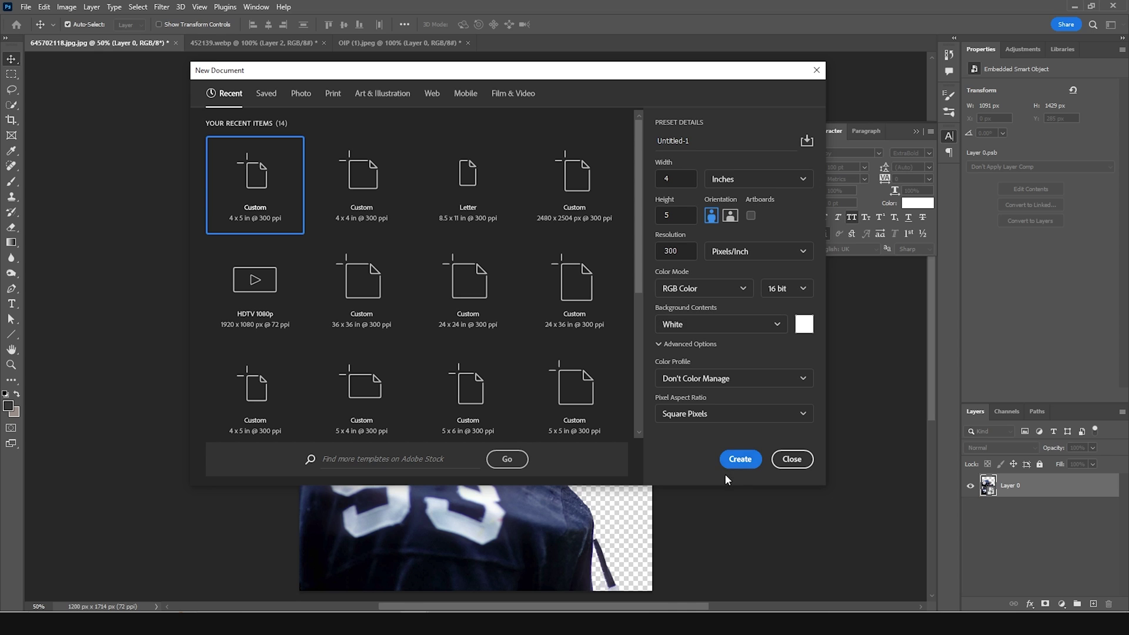
click(736, 461)
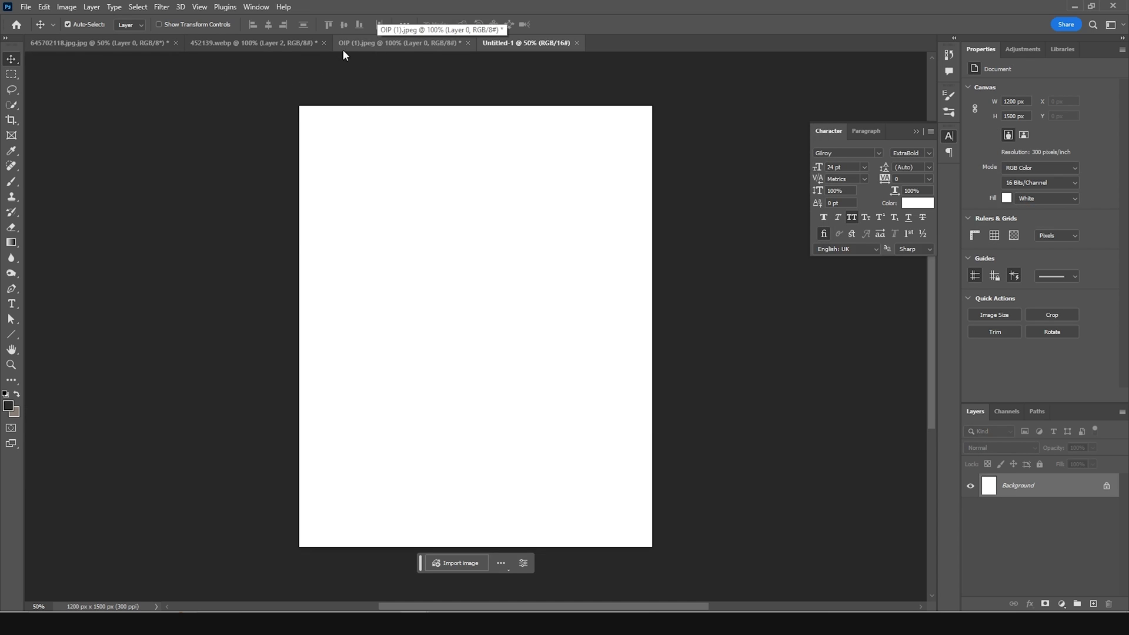
Copy the football player cutout from the 645702118.jpg document into the new blank document
click(277, 45)
click(376, 44)
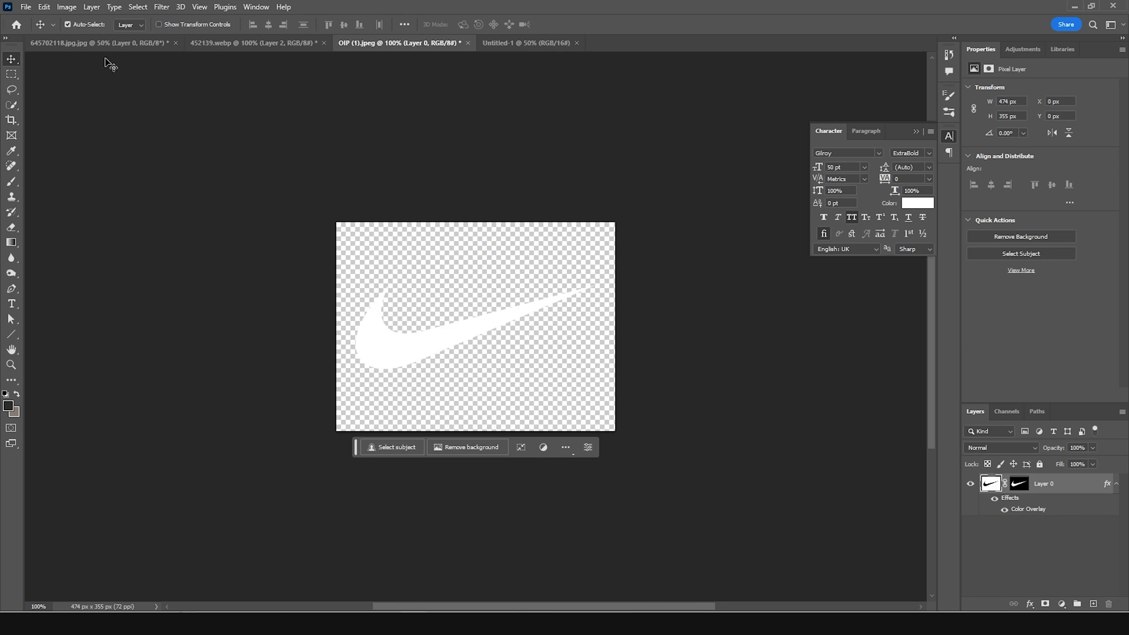
click(97, 43)
drag(435, 268, 467, 316)
click(550, 239)
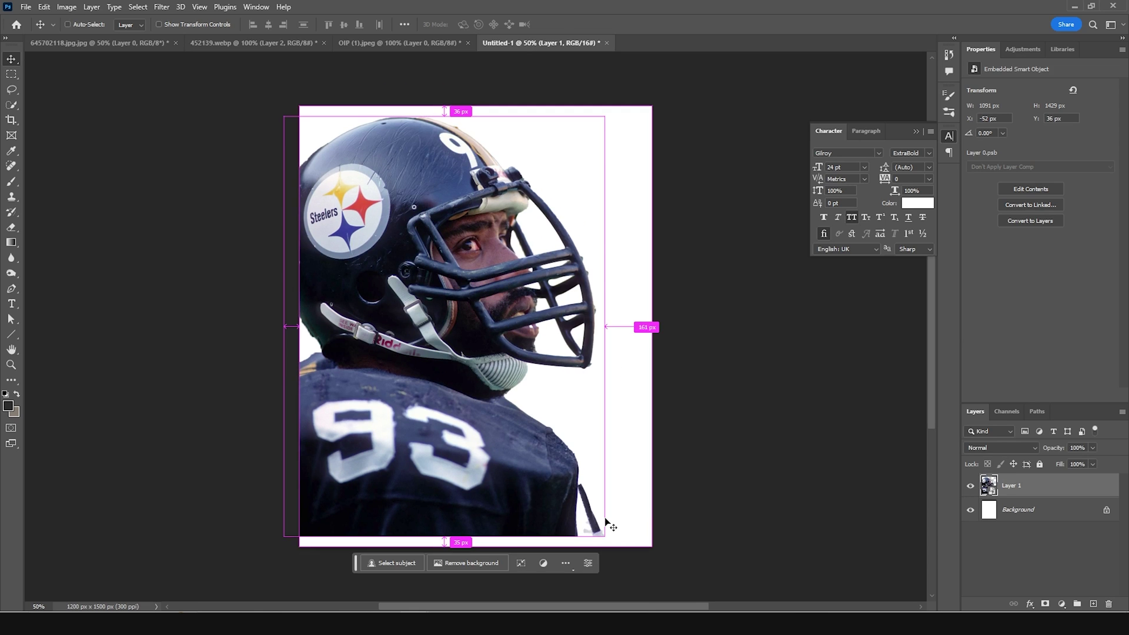
Enlarge the player layer to about 1427 x 1870 px and position it so the helmet and shoulder fill the canvas
key(ctrl+t)
drag(606, 539, 654, 565)
drag(466, 381, 464, 440)
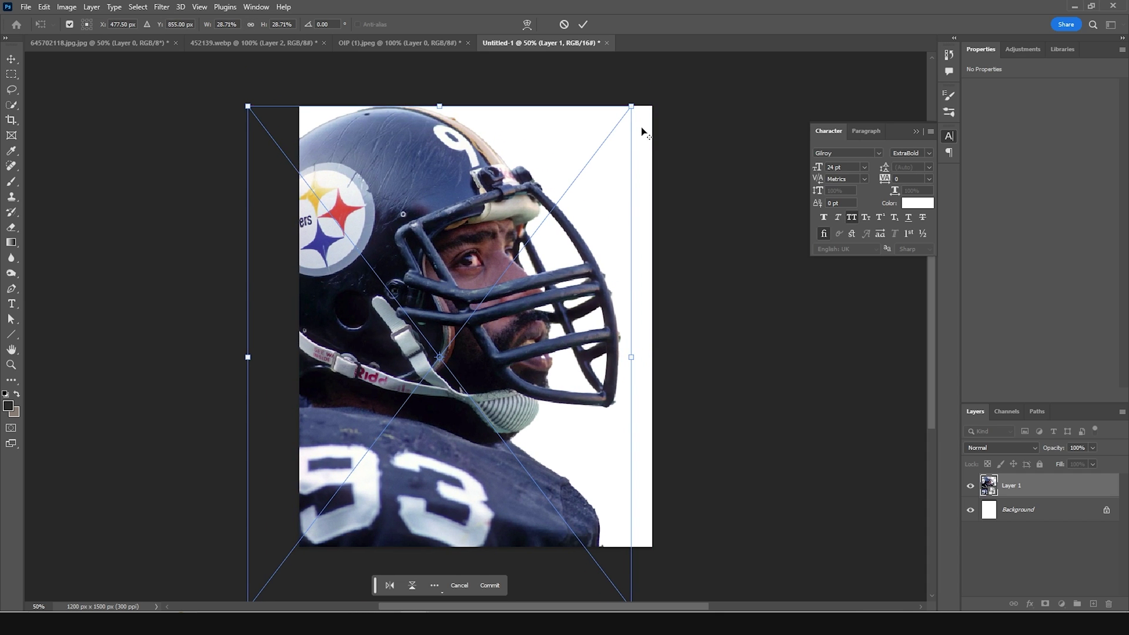
drag(628, 109, 649, 82)
drag(497, 276, 503, 318)
key(Return)
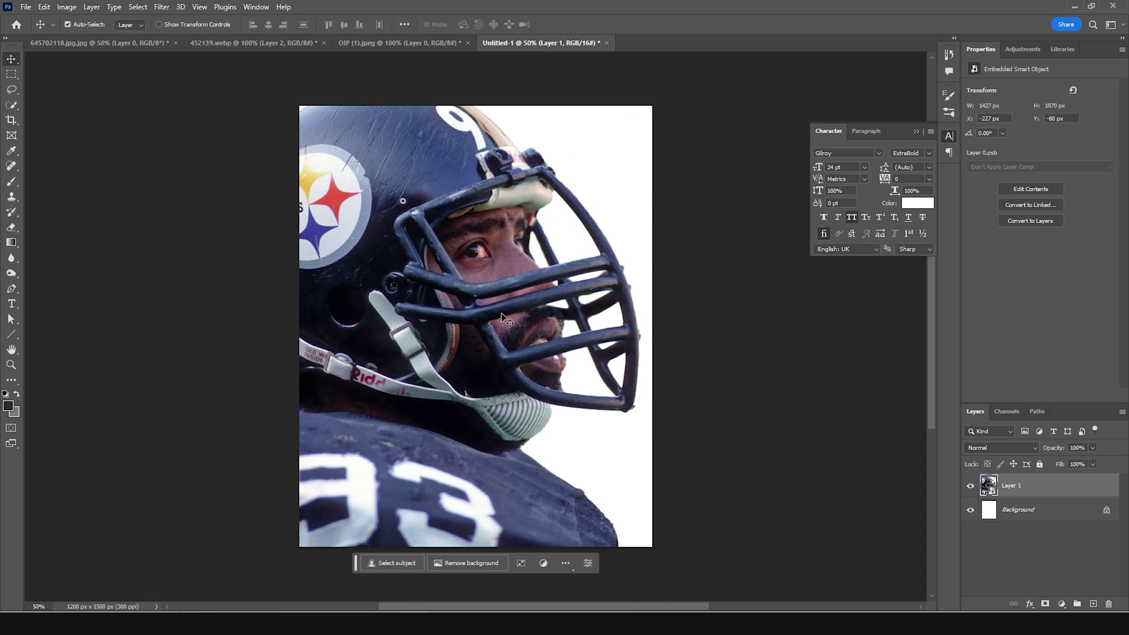
Add a Hue/Saturation adjustment layer above the player with Saturation at -100
click(1061, 604)
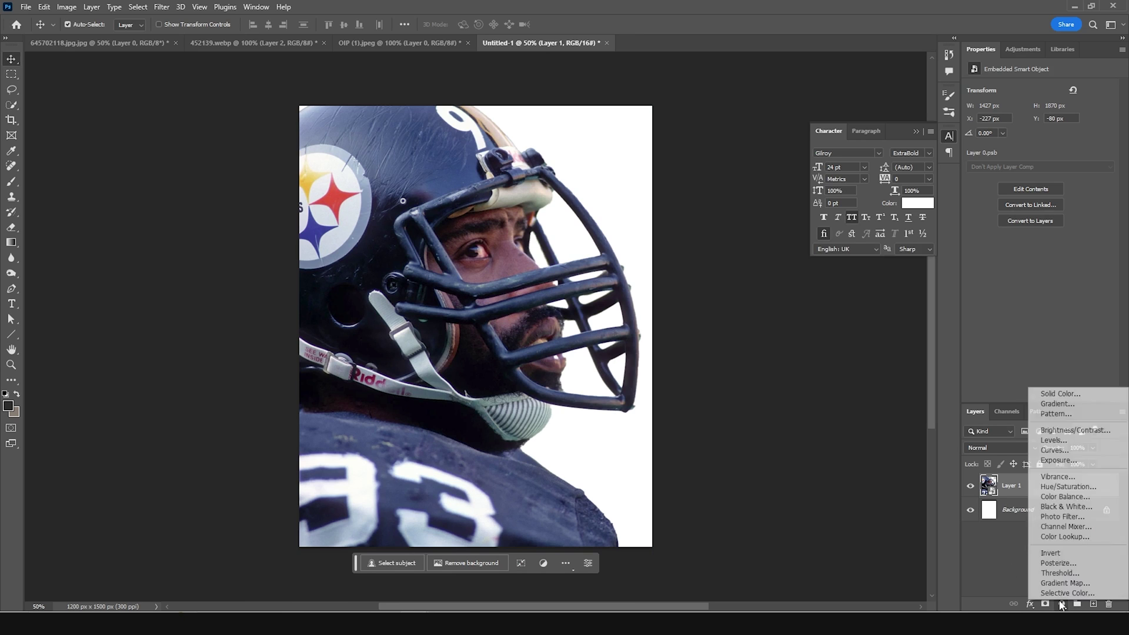
click(1058, 487)
drag(988, 158, 939, 150)
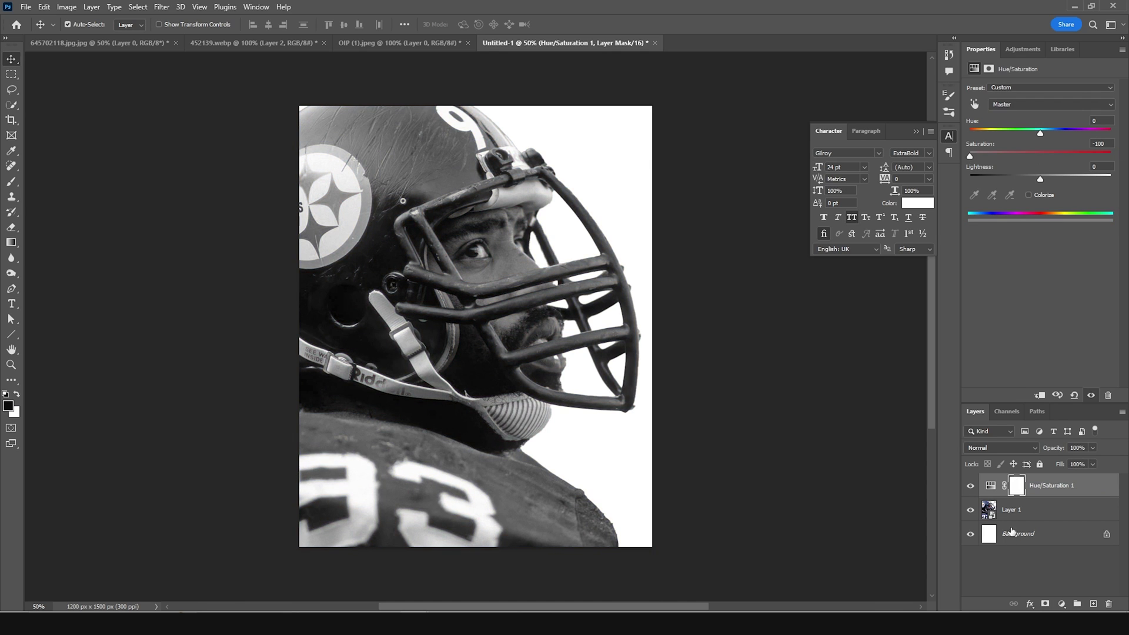
Add a Curves adjustment layer and darken the midtones with a curve point at input 139, output 94
click(1062, 604)
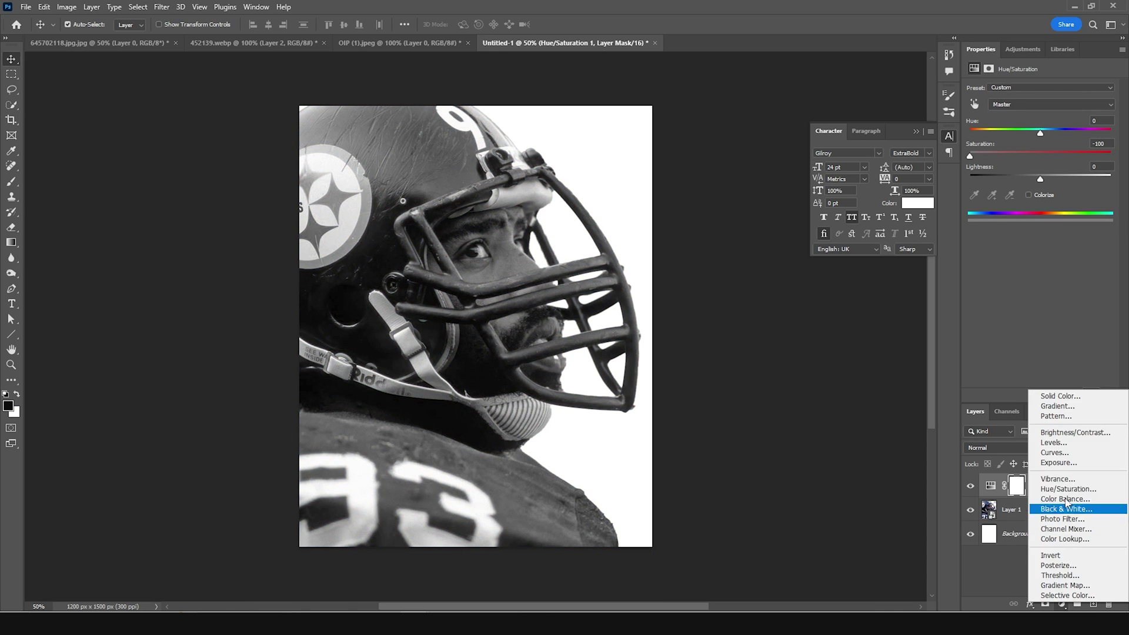
click(1058, 454)
drag(1046, 182, 1056, 188)
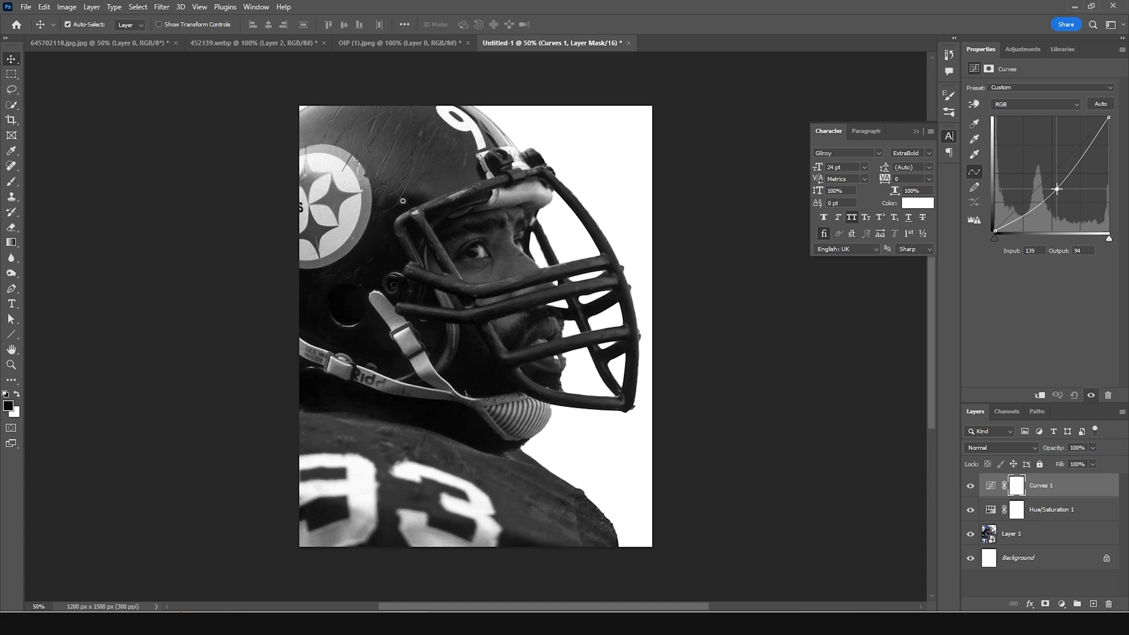
Paint black on the Curves mask over the face and front of the helmet with a soft 900 px brush
click(1017, 486)
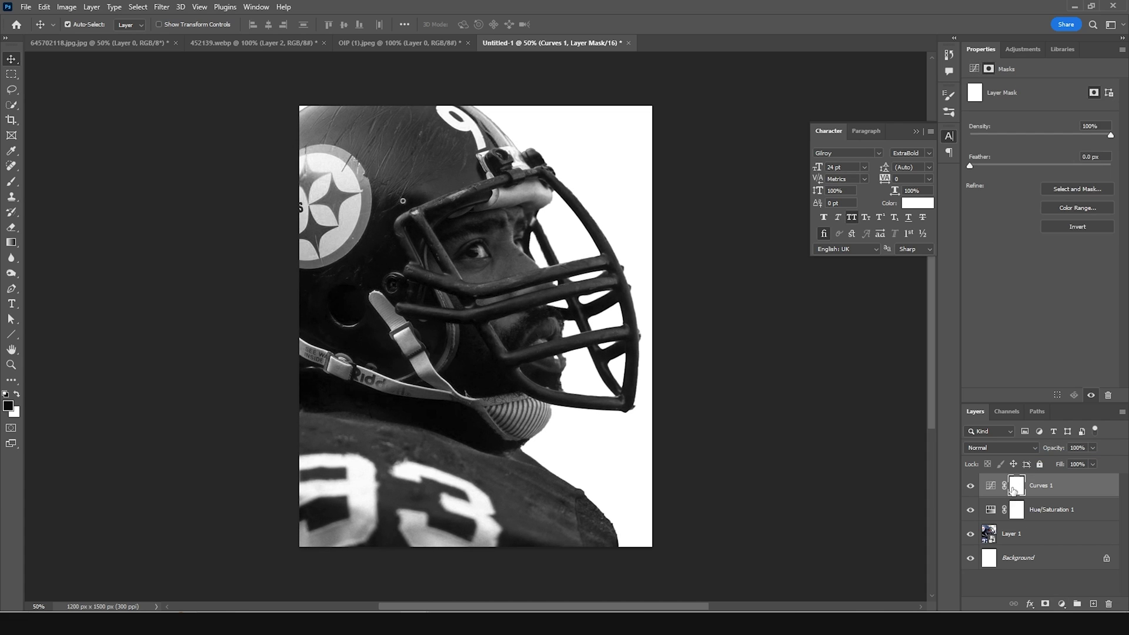
key(b)
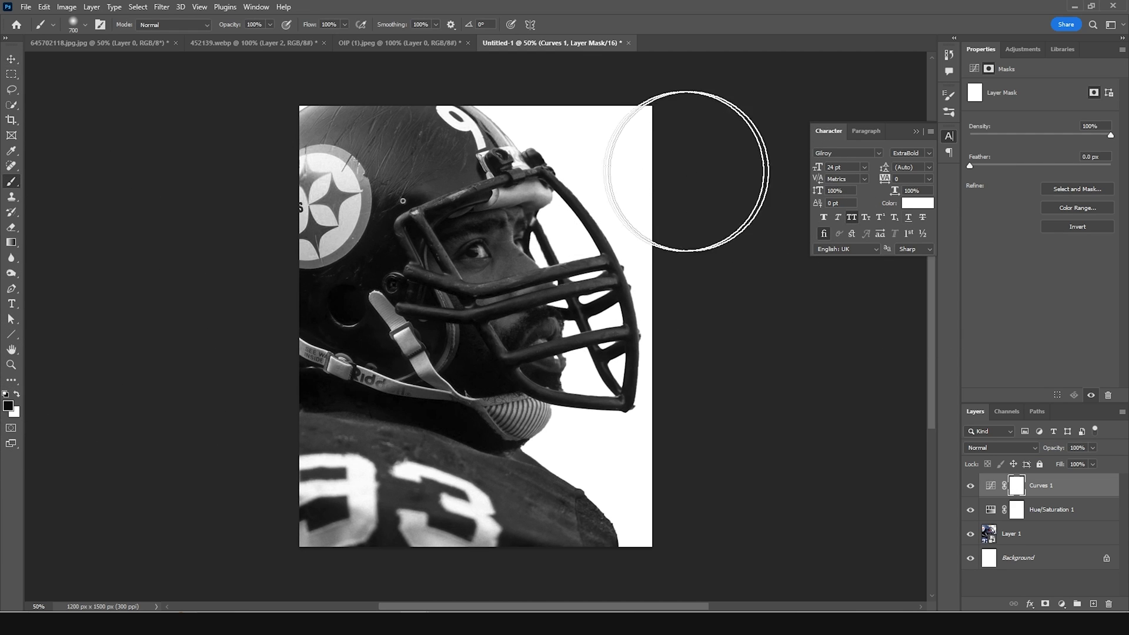
key(bracketright)
key(bracketright)
mouse_move(575, 151)
mouse_down()
mouse_move(580, 398)
mouse_move(592, 282)
mouse_move(545, 178)
mouse_move(560, 295)
mouse_move(542, 365)
mouse_move(559, 113)
mouse_up()
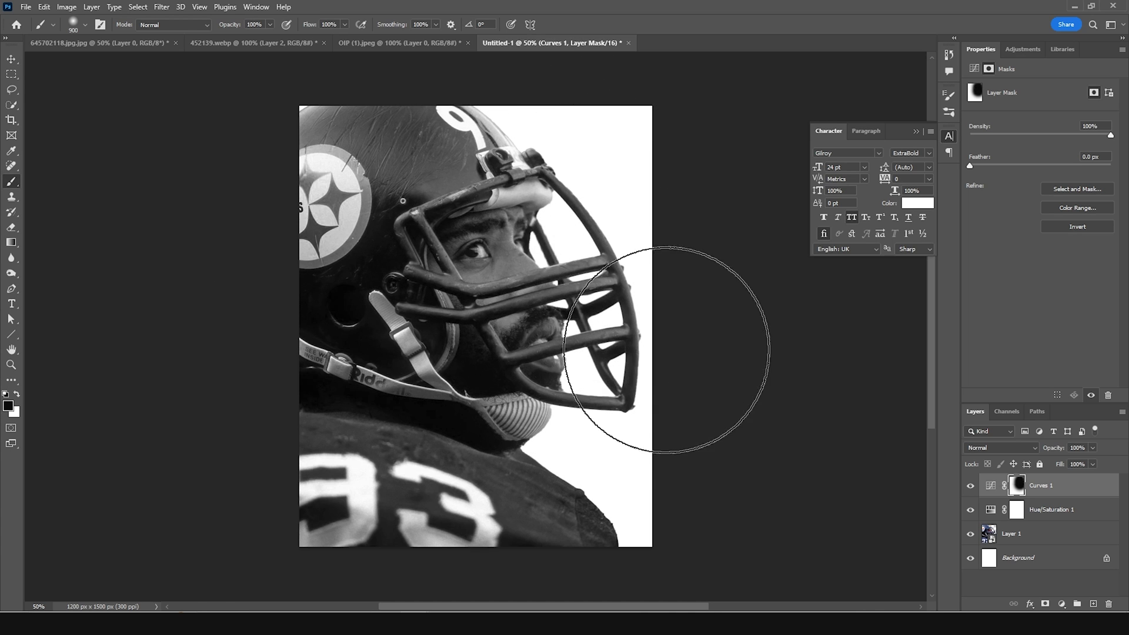
Add a layer above the Curves adjustment and paint a soft white glow over the front of the face mask with a 900 px brush
click(989, 490)
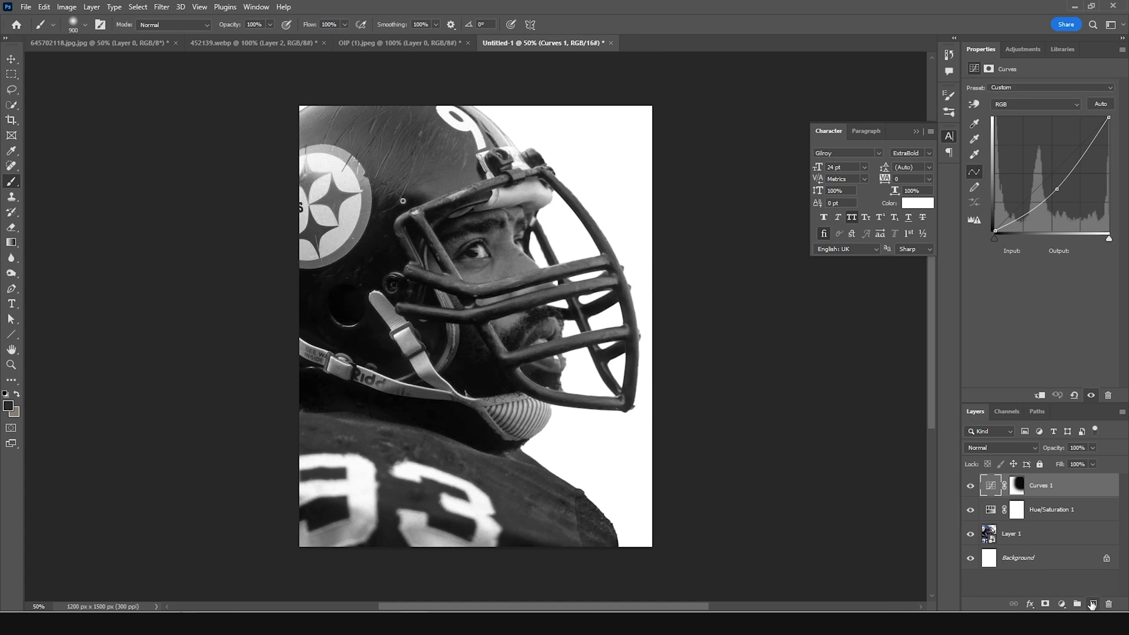
click(1092, 604)
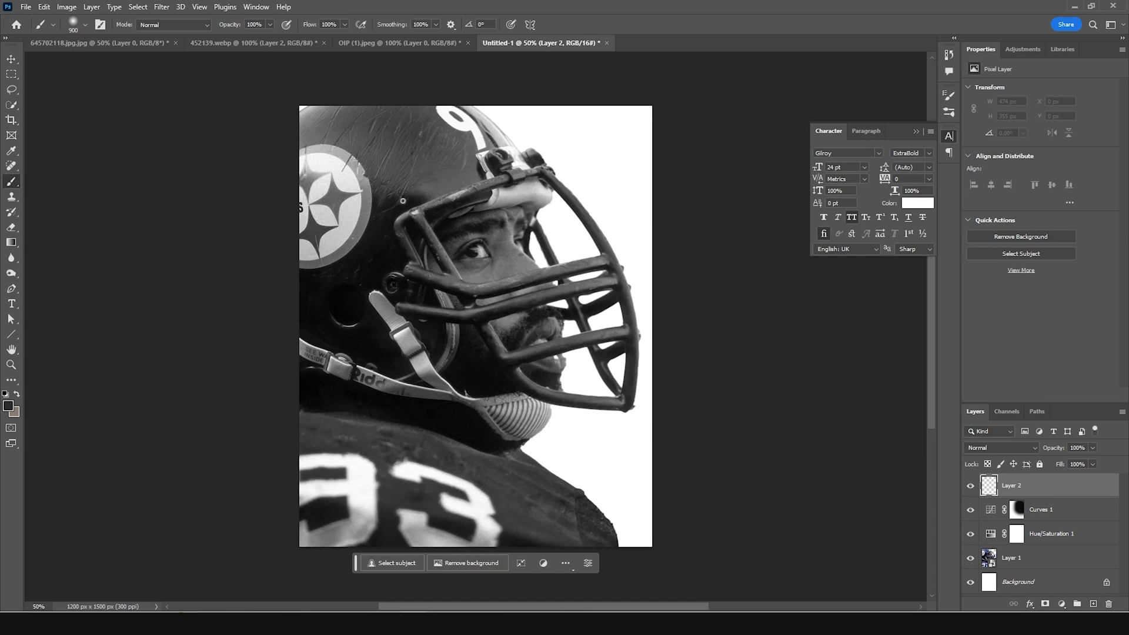
click(8, 407)
click(658, 359)
drag(657, 360, 615, 322)
click(890, 348)
key(b)
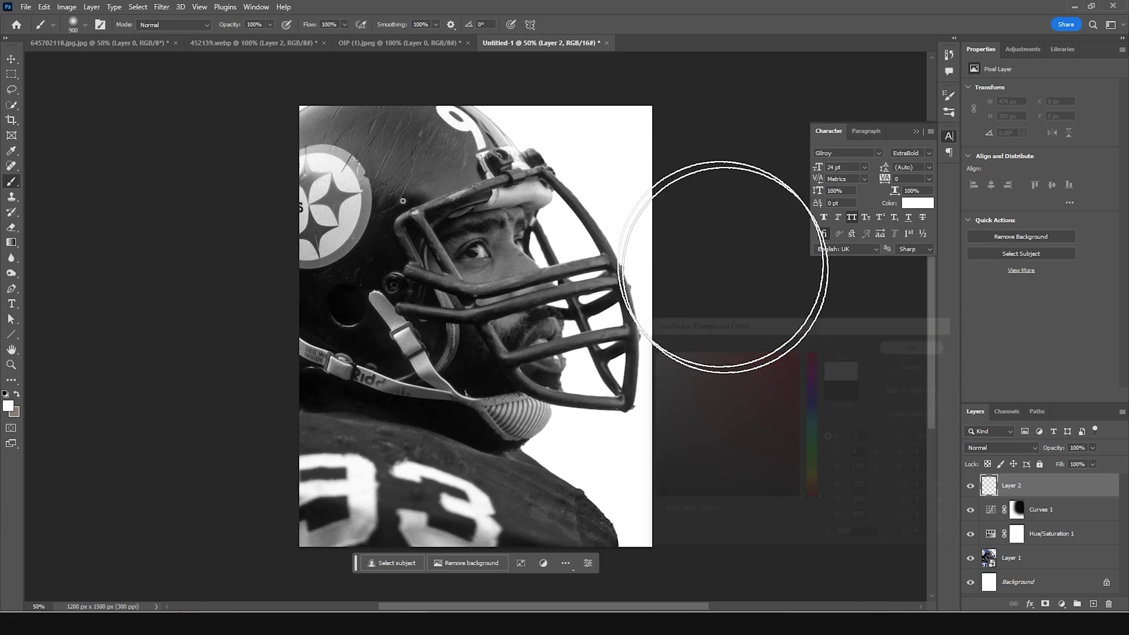
click(611, 219)
mouse_move(643, 362)
mouse_down()
mouse_move(645, 399)
mouse_move(769, 422)
mouse_move(767, 441)
mouse_move(695, 262)
mouse_move(684, 187)
mouse_move(852, 363)
mouse_move(702, 360)
mouse_up()
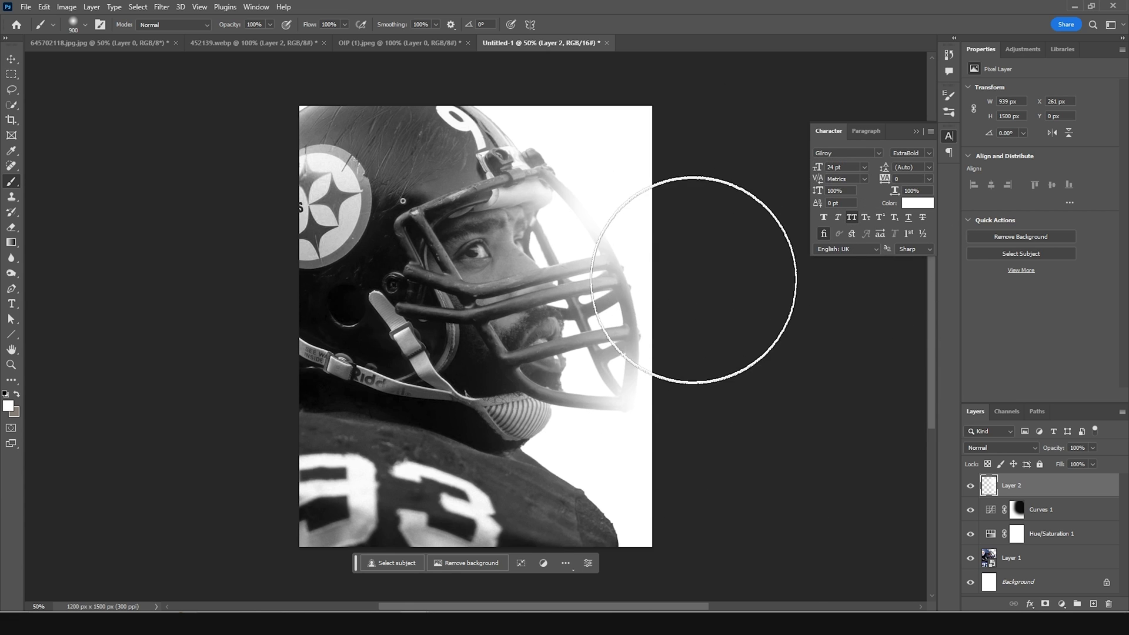
Apply a 45.6-pixel Gaussian Blur to the white glow layer and move it below the Hue/Saturation adjustment
click(162, 6)
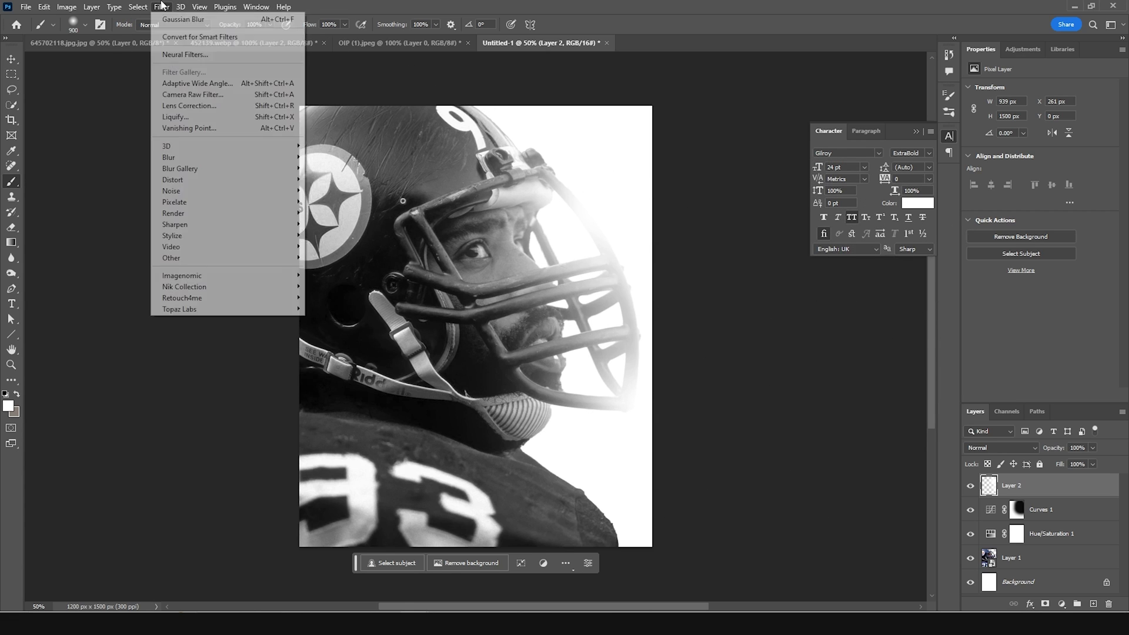
mouse_move(176, 158)
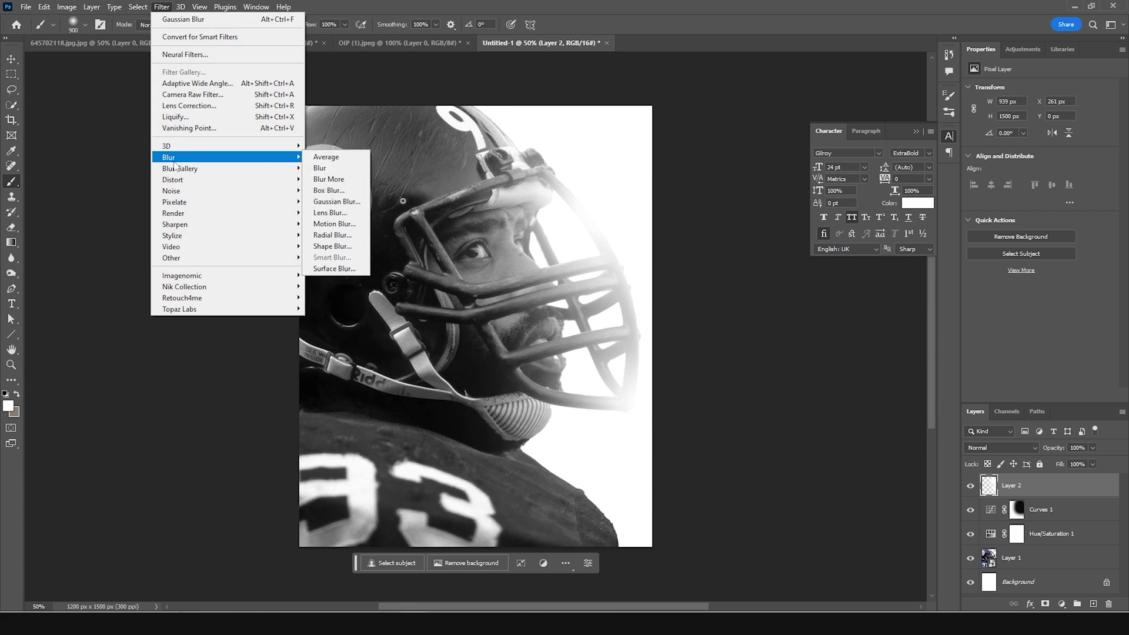
click(346, 201)
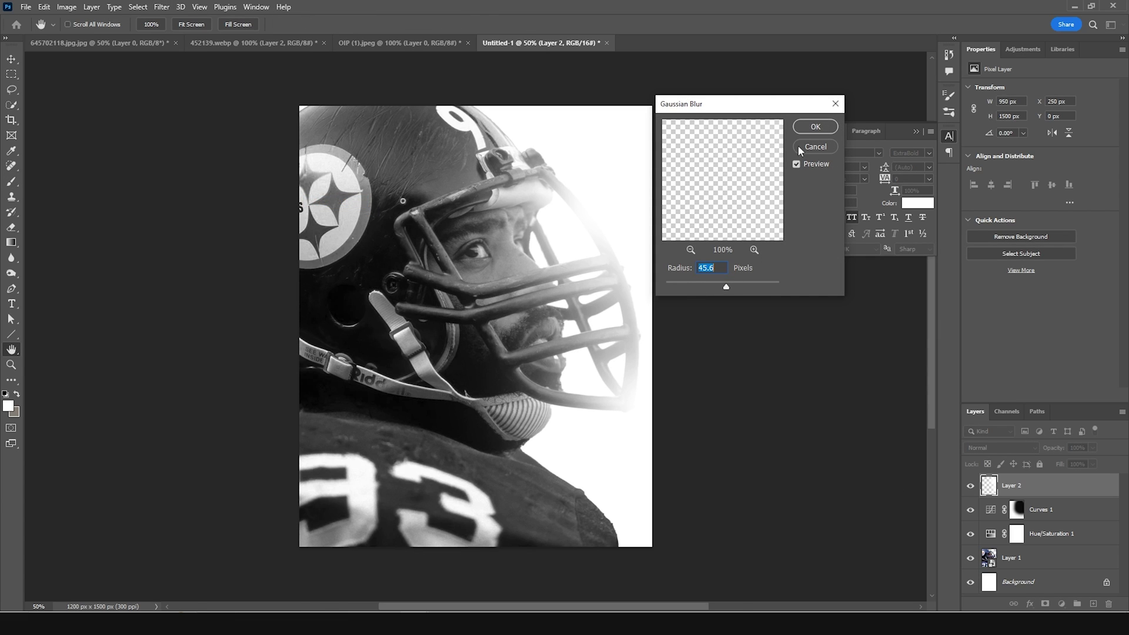
click(816, 127)
drag(993, 487, 1002, 543)
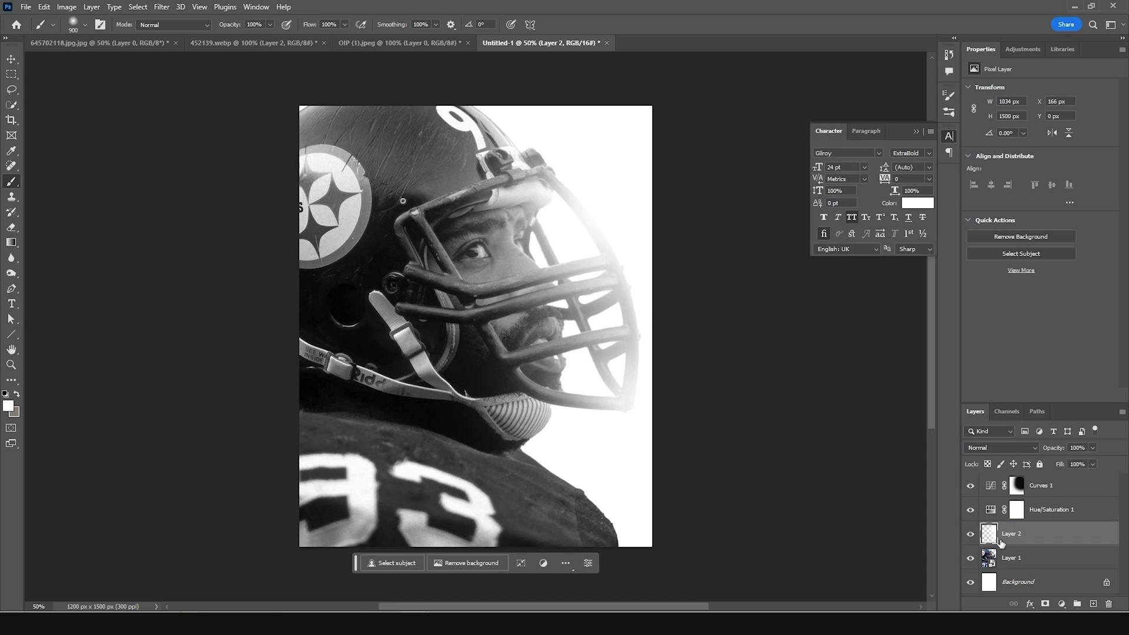
Add an empty layer directly above the player layer and clip it to the player
key(ctrl+shift+alt+n)
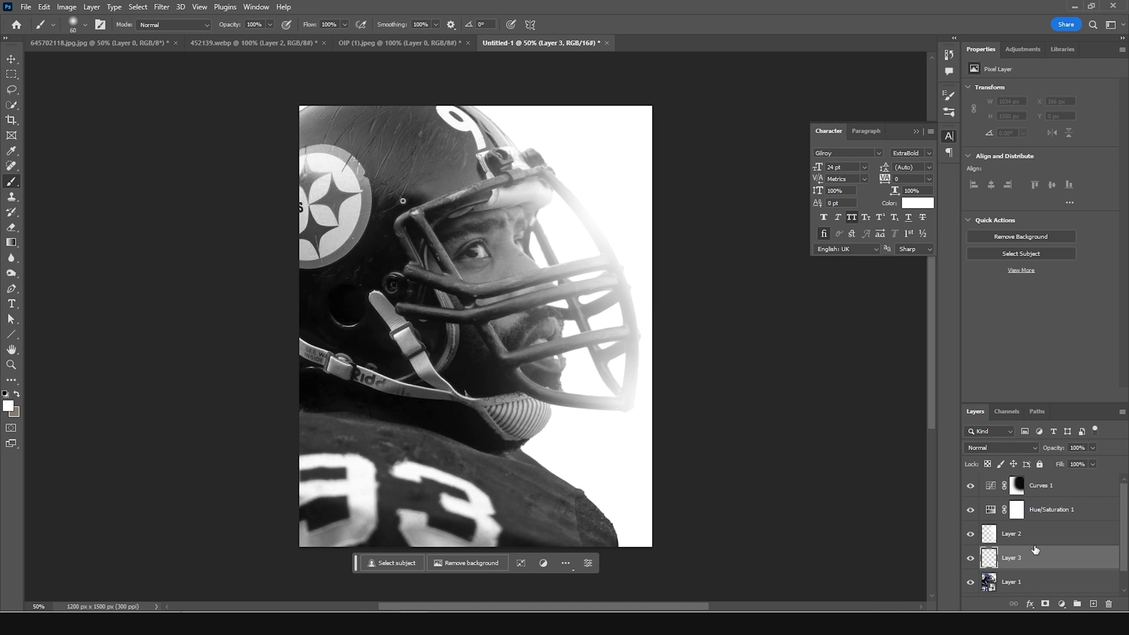
click(1026, 581)
click(1037, 547)
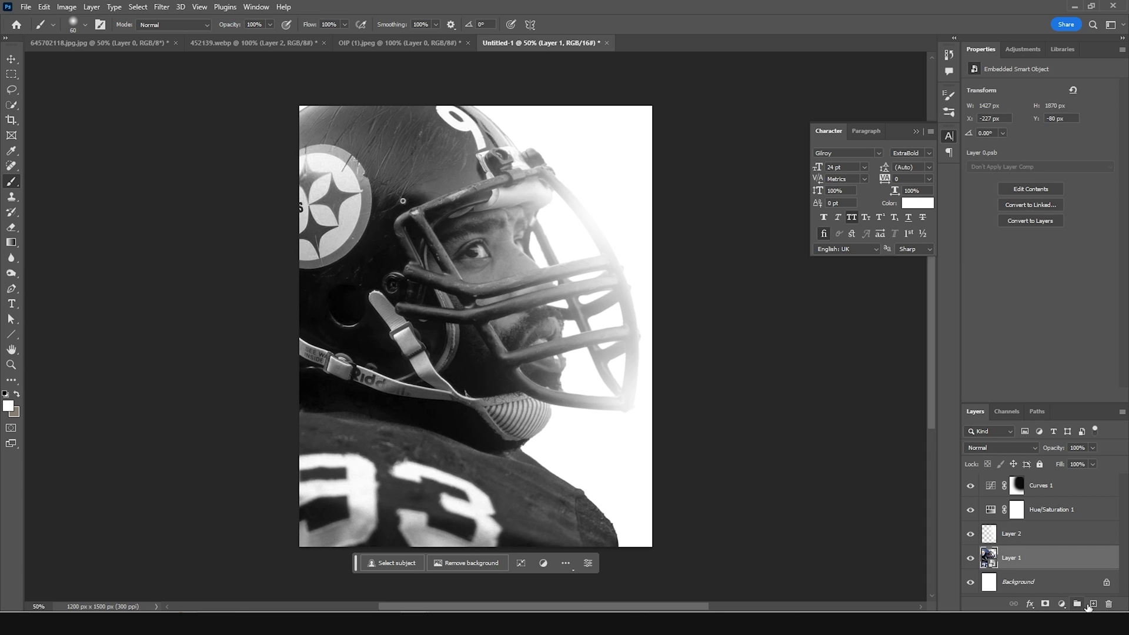
right_click(1036, 551)
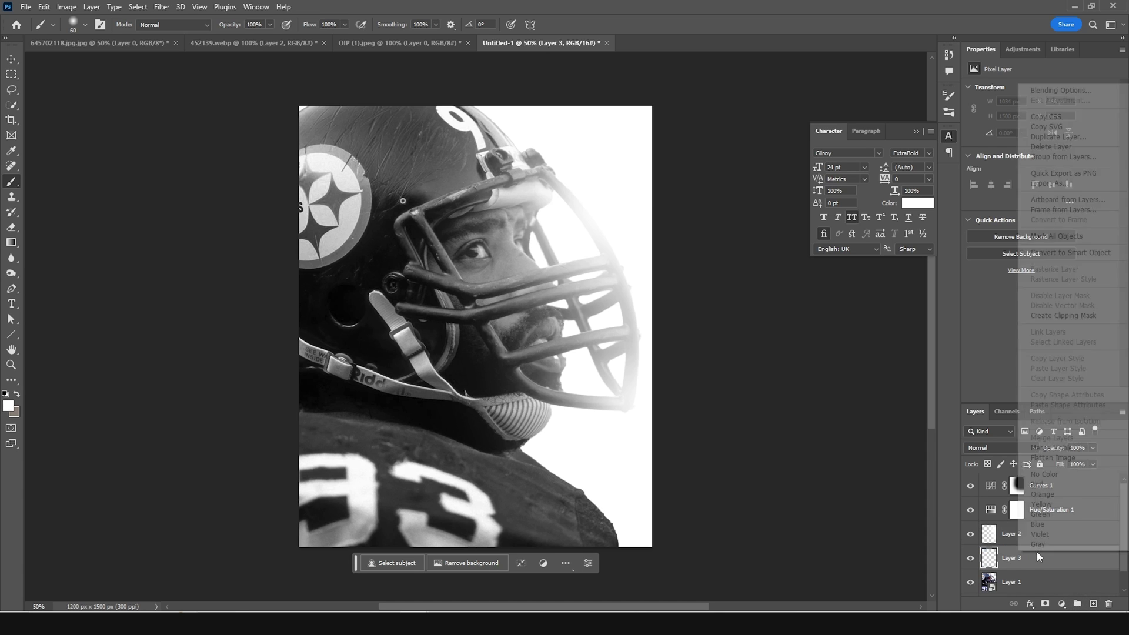
click(1056, 316)
Paint soft white highlights on the clipped layer along the face mask bars and the edge of the face
key(ctrl+1)
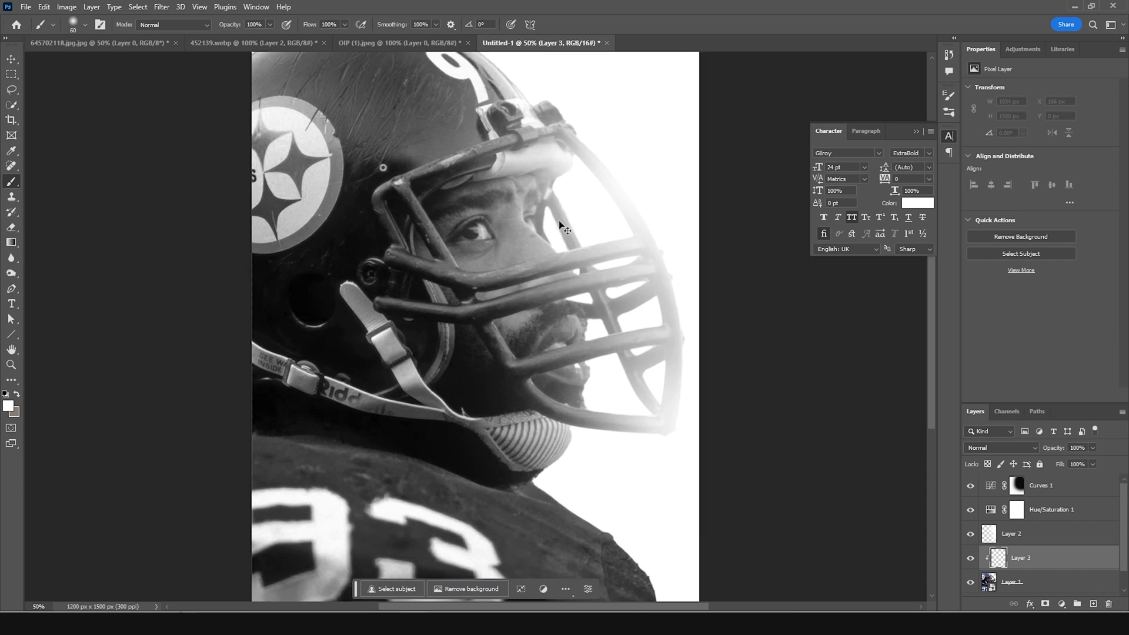
drag(586, 169, 462, 310)
key(bracketright)
key(bracketright)
key(bracketleft)
mouse_move(499, 251)
mouse_down()
mouse_move(541, 334)
mouse_move(532, 308)
mouse_move(526, 328)
mouse_move(543, 331)
mouse_move(489, 197)
mouse_move(609, 247)
mouse_move(702, 460)
mouse_move(554, 550)
mouse_up()
key(ctrl+z)
key(bracketleft)
mouse_move(449, 302)
mouse_down()
mouse_move(504, 340)
mouse_move(576, 322)
mouse_up()
Paint white highlights along the player's shoulder edge on the clipped layer with a larger soft brush of about 175 px
scroll(577, 322, down, 3)
key(bracketright)
key(bracketright)
key(bracketright)
key(bracketright)
key(bracketright)
key(bracketright)
key(bracketright)
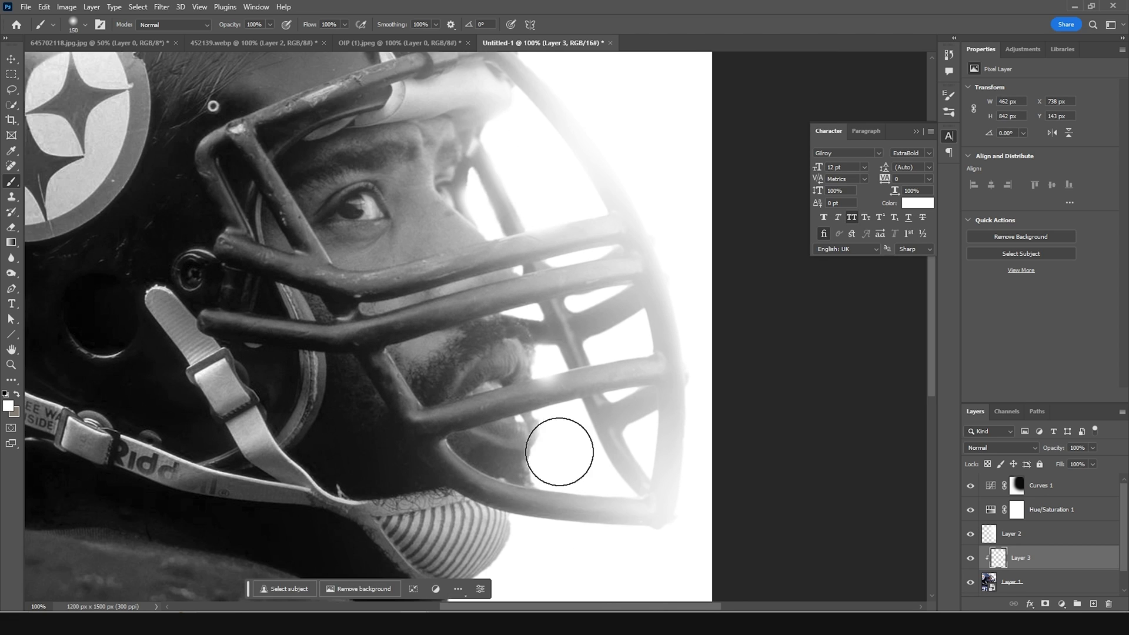
scroll(552, 560, down, 3)
mouse_move(552, 559)
mouse_down()
mouse_move(750, 571)
mouse_move(683, 519)
mouse_up()
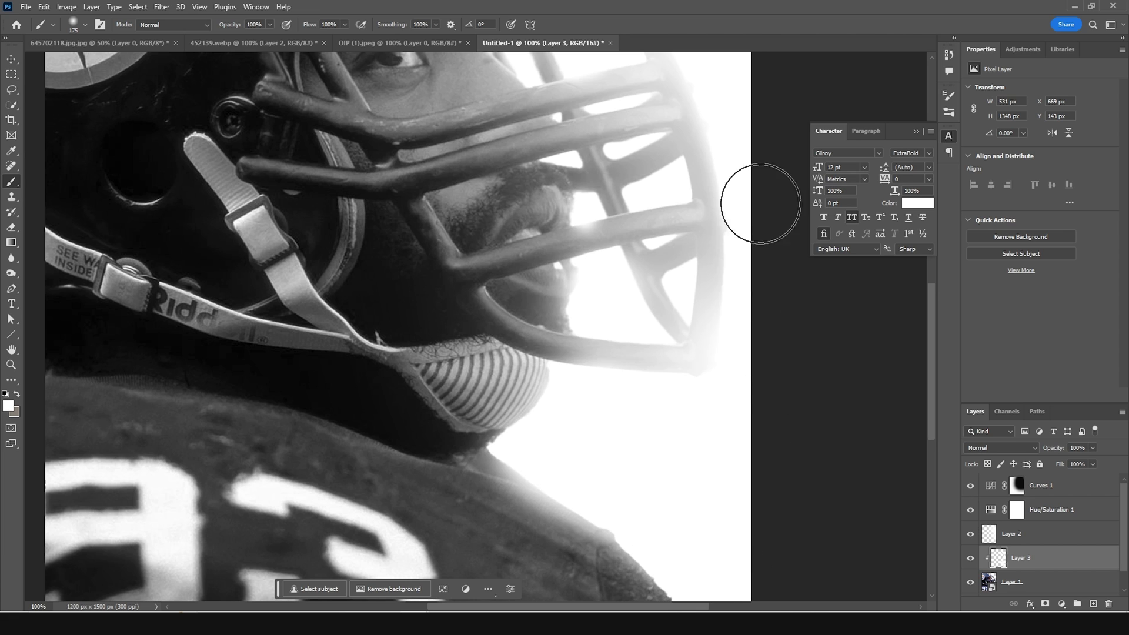
Set the clipped highlight layer's blending mode to Screen
scroll(731, 207, up, 3)
key(ctrl+minus)
key(ctrl+minus)
click(986, 446)
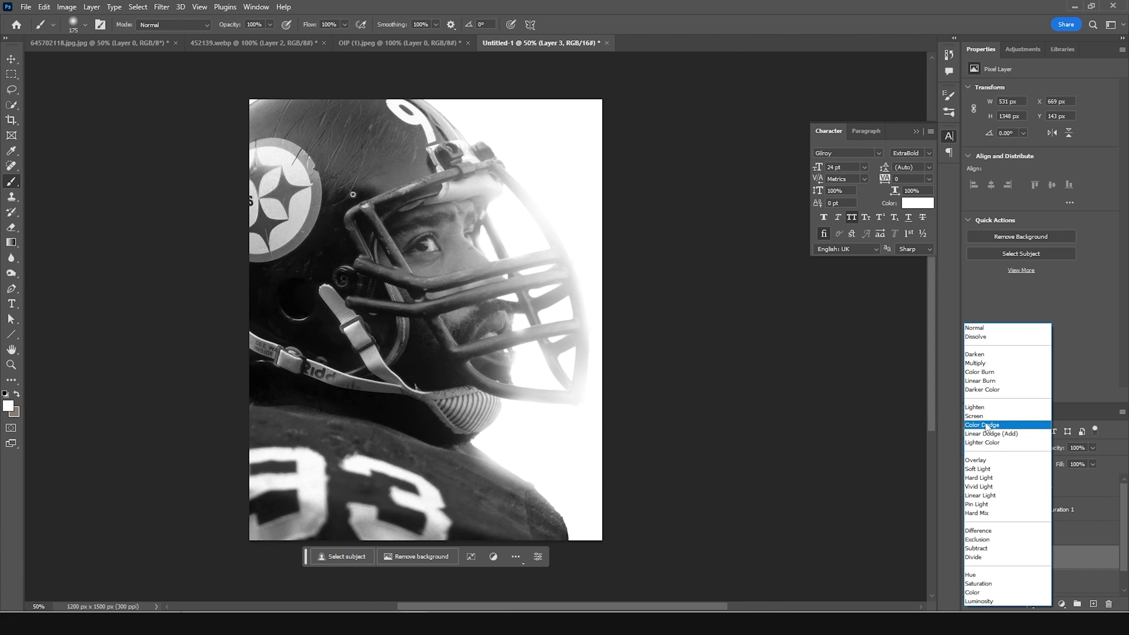
click(988, 426)
Apply a Gaussian Blur with a 10-pixel radius to the clipped highlight layer
click(162, 7)
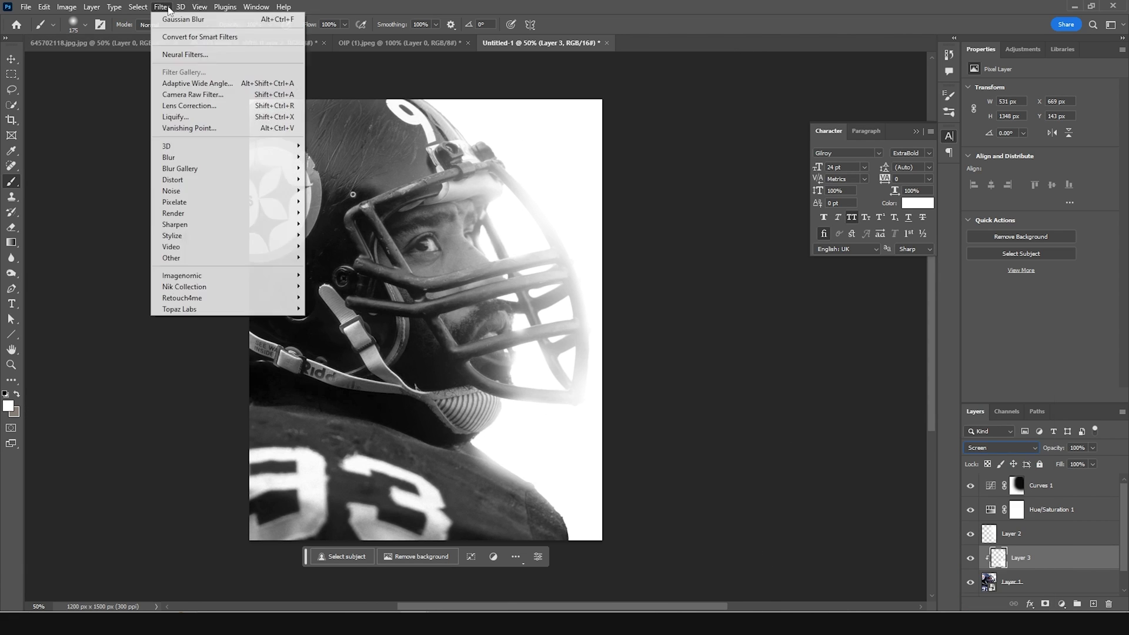
mouse_move(184, 158)
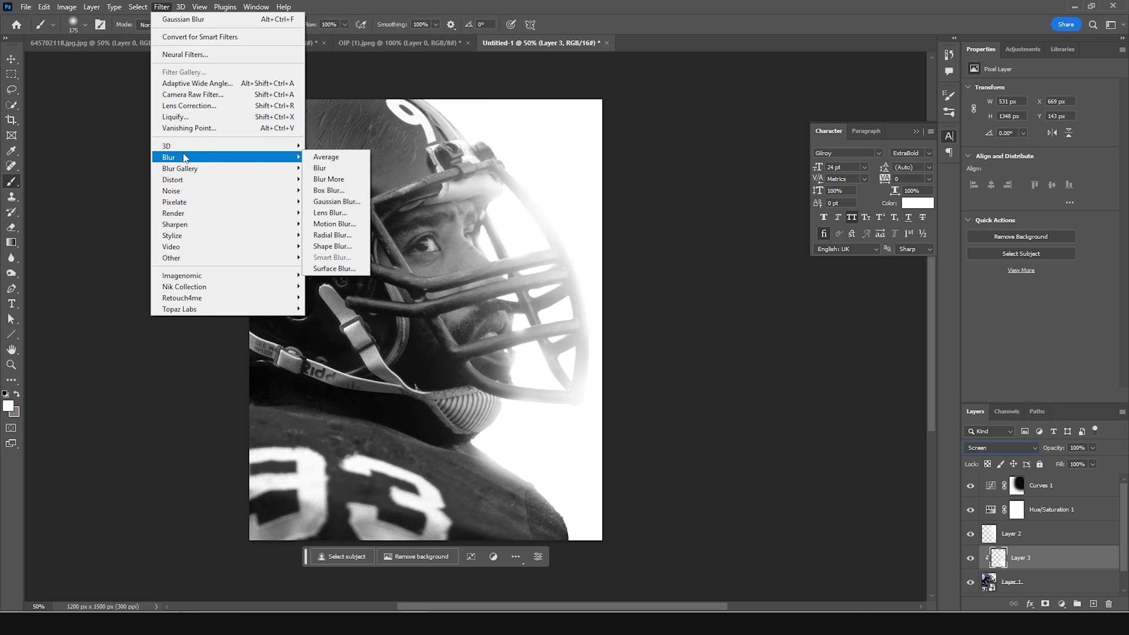
click(335, 202)
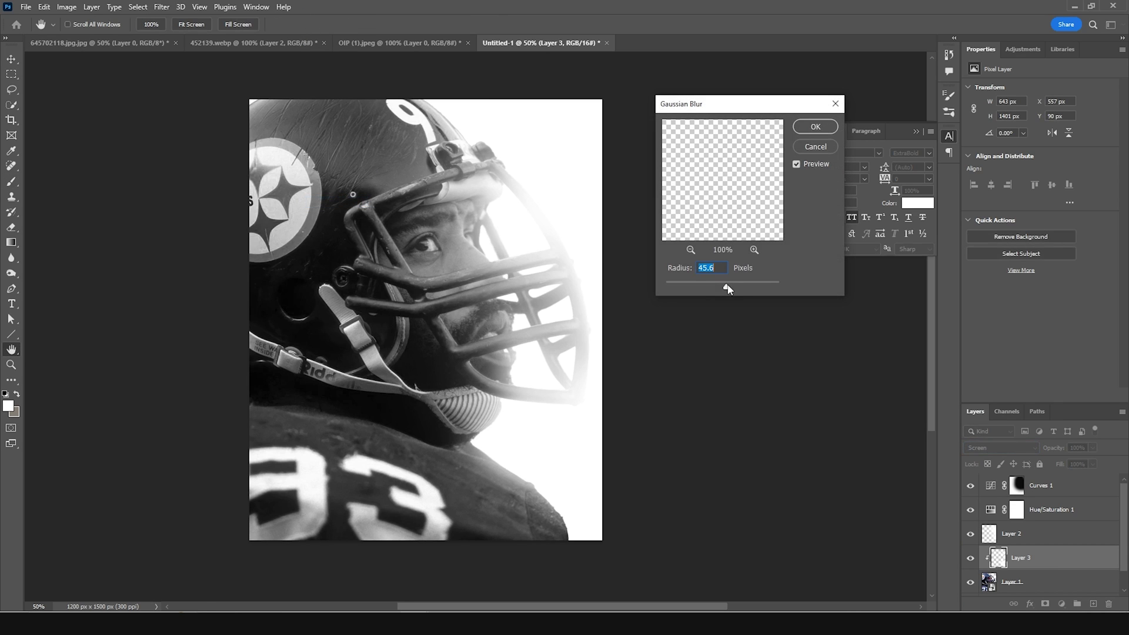
drag(715, 290, 714, 288)
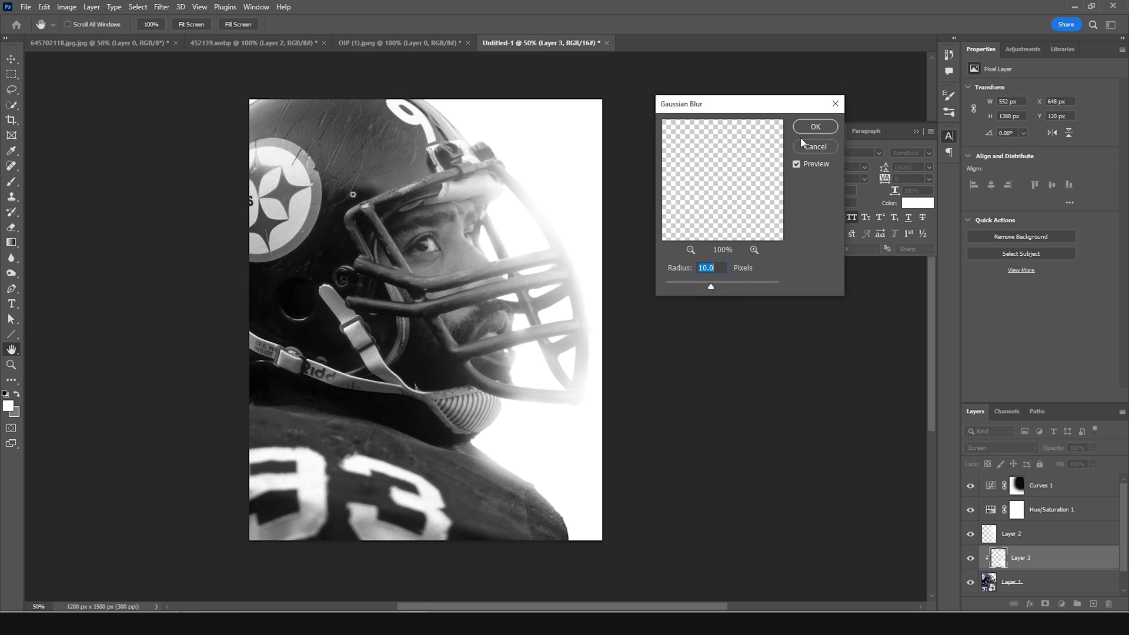
click(814, 127)
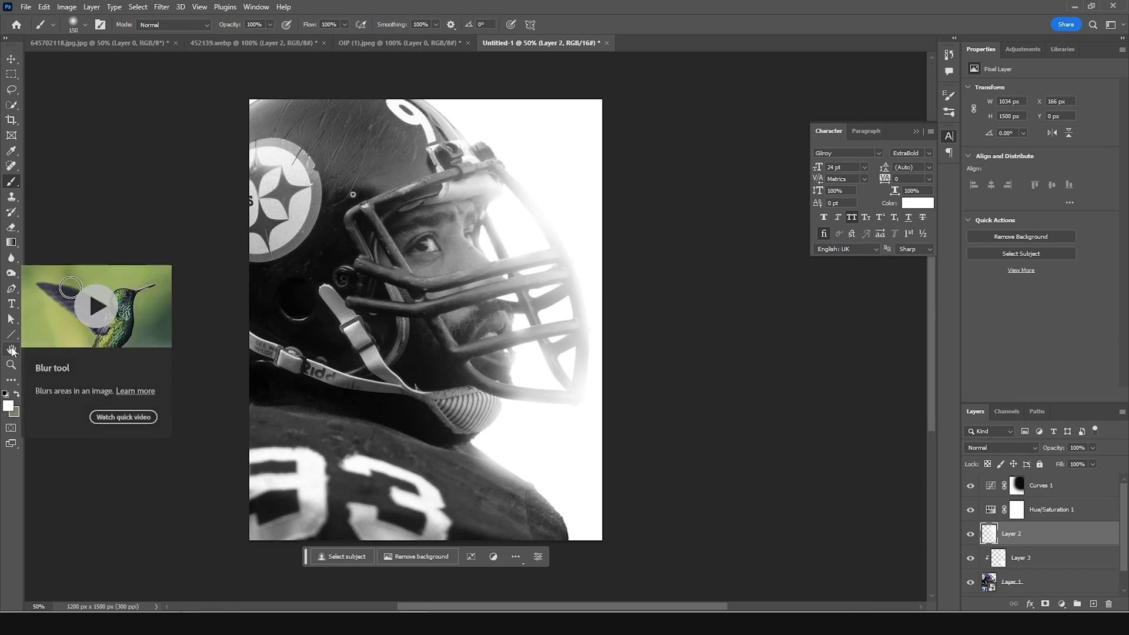
Draw a dark grey rectangle without a stroke, about 1782 x 825 px, over the lower half of the poster
right_click(11, 334)
click(47, 334)
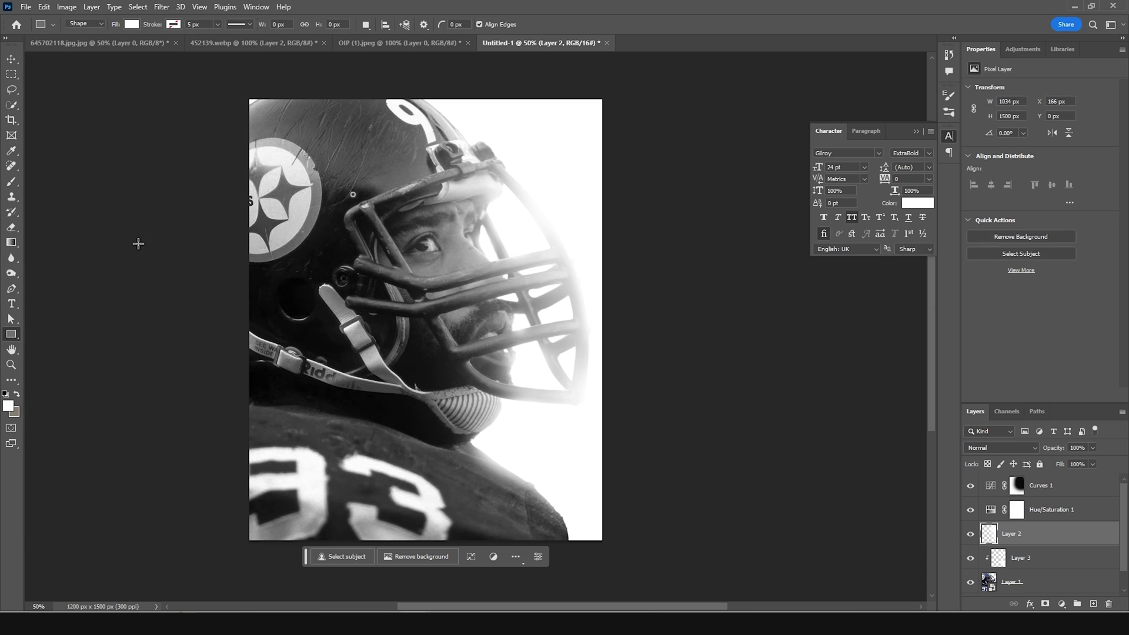
click(132, 24)
click(80, 87)
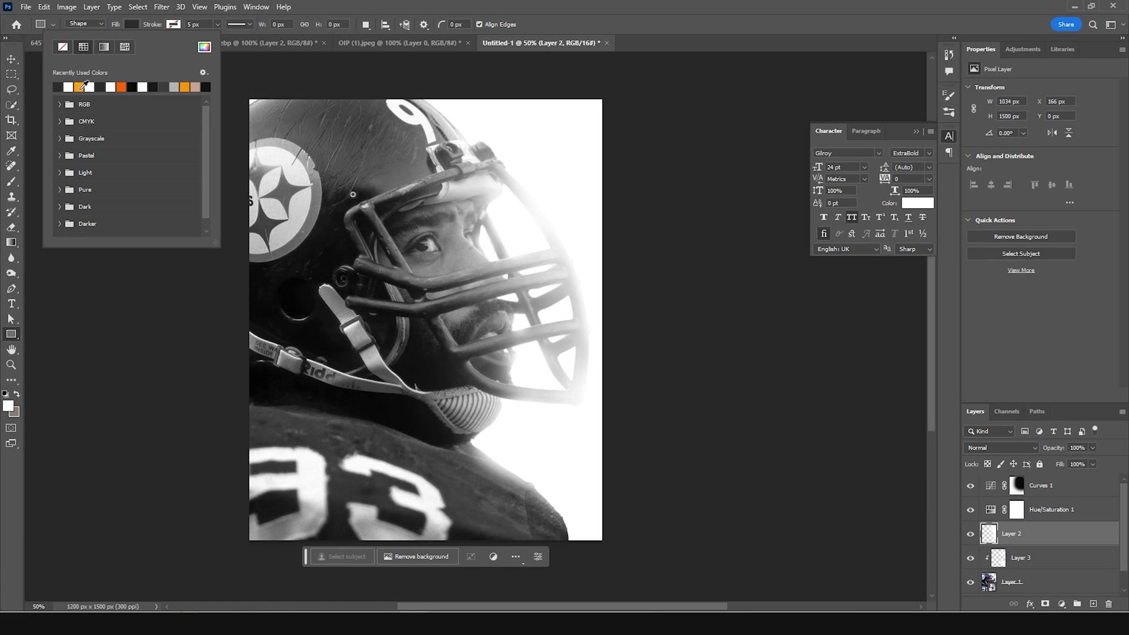
drag(179, 337, 703, 579)
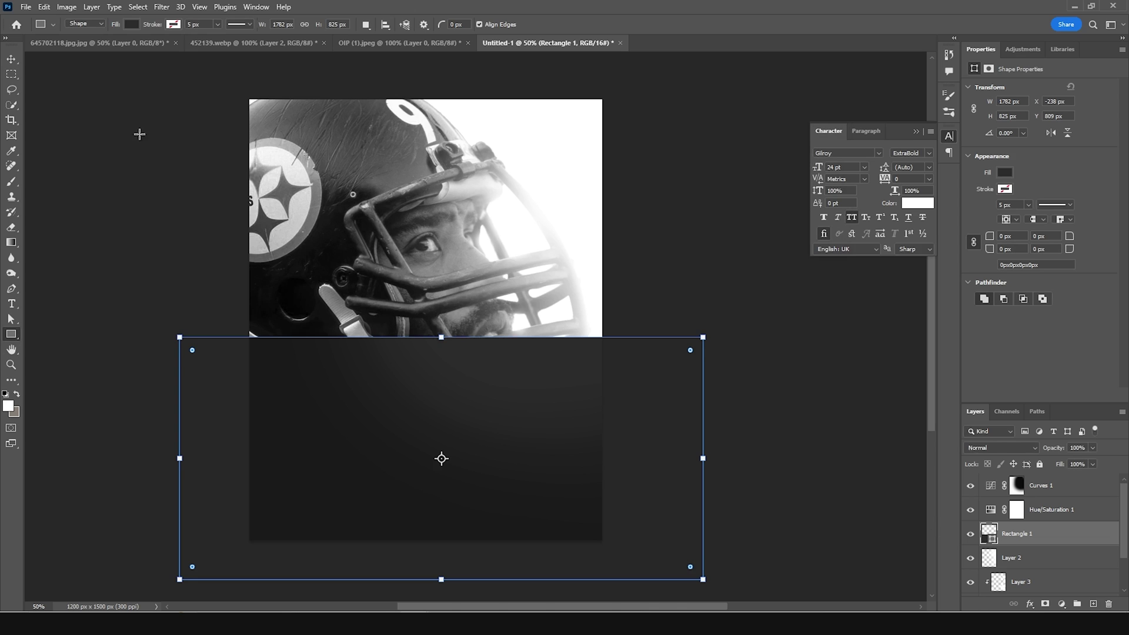
Rasterize the dark rectangle and apply a Gaussian Blur to soften its upper edge
click(162, 7)
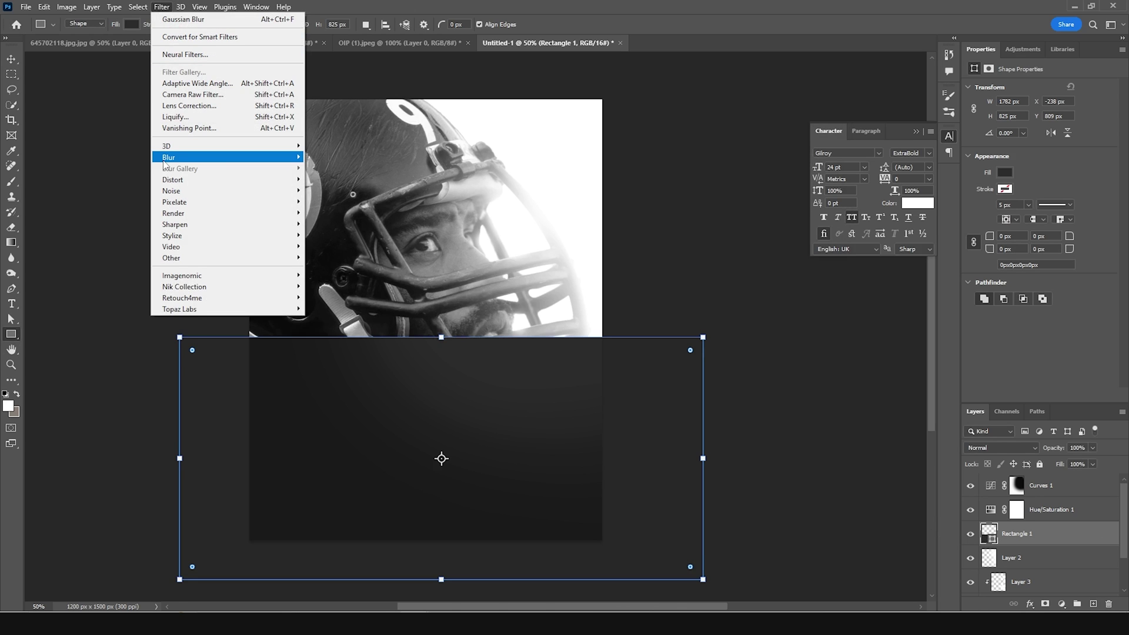
mouse_move(291, 157)
click(349, 196)
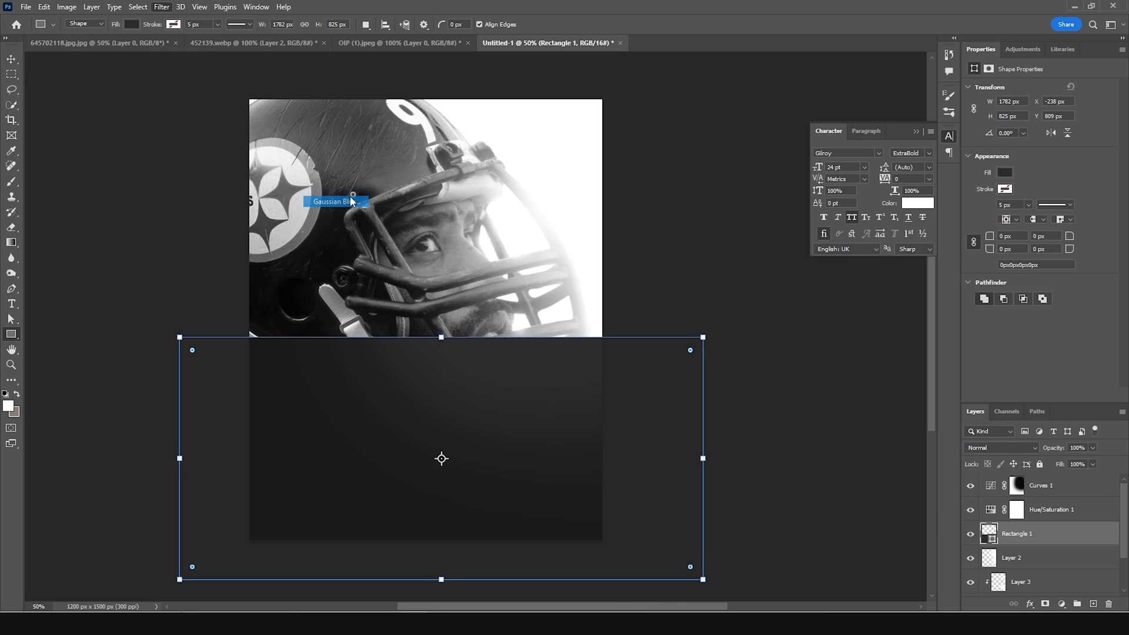
click(651, 235)
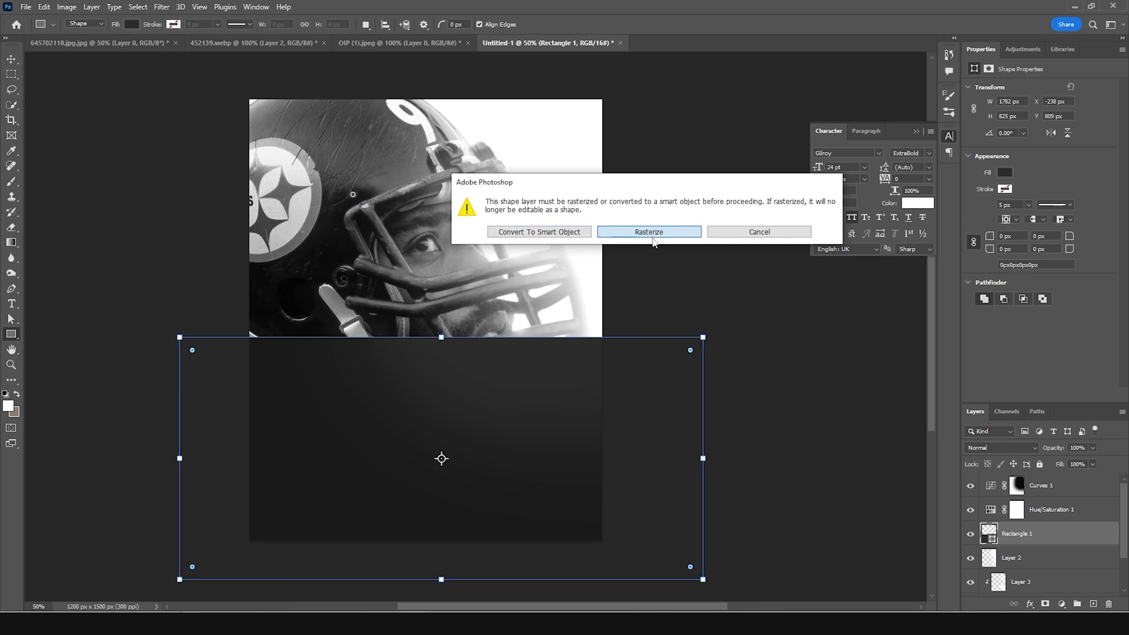
mouse_move(727, 289)
mouse_down()
mouse_move(746, 290)
mouse_move(729, 289)
mouse_up()
click(822, 127)
Enlarge and reposition the blurred rectangle over the player's shoulders, and set its layer opacity to 85%
key(ctrl+t)
drag(524, 384, 528, 409)
drag(751, 272, 764, 299)
drag(593, 436, 575, 439)
key(Return)
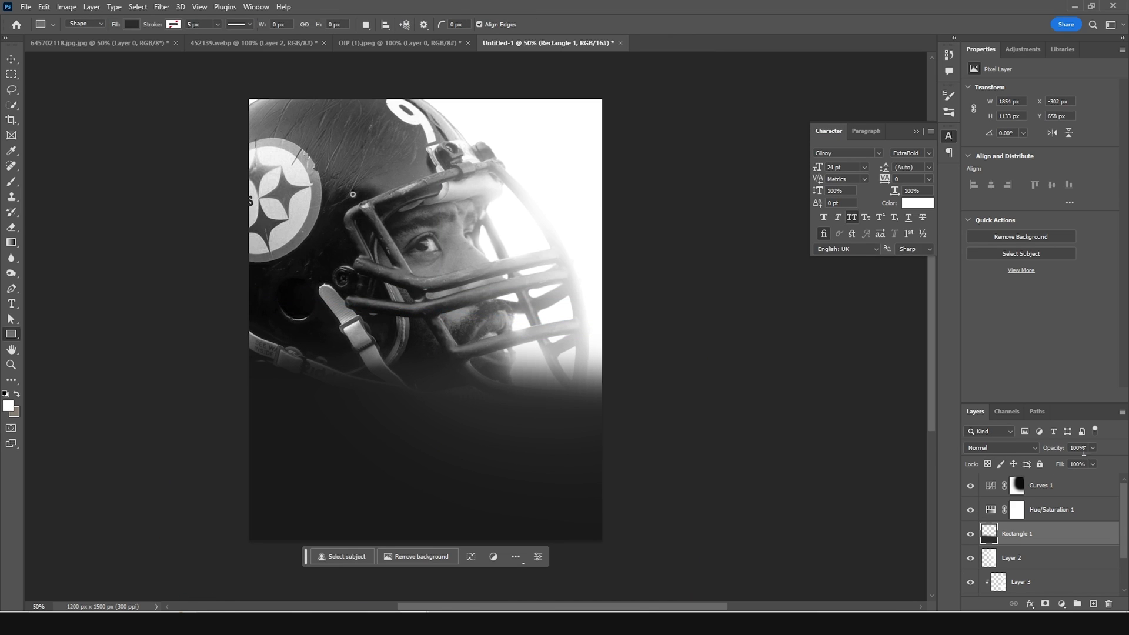
click(1093, 448)
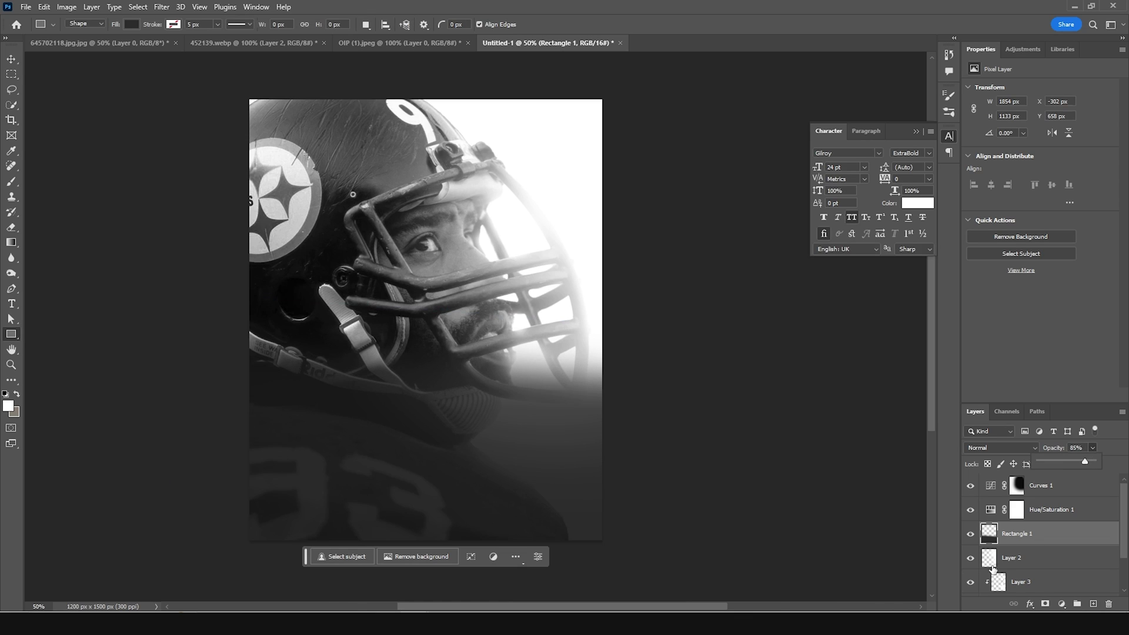
Add a new layer above the blurred rectangle and set the brush's foreground color to dark grey #272727
click(1093, 604)
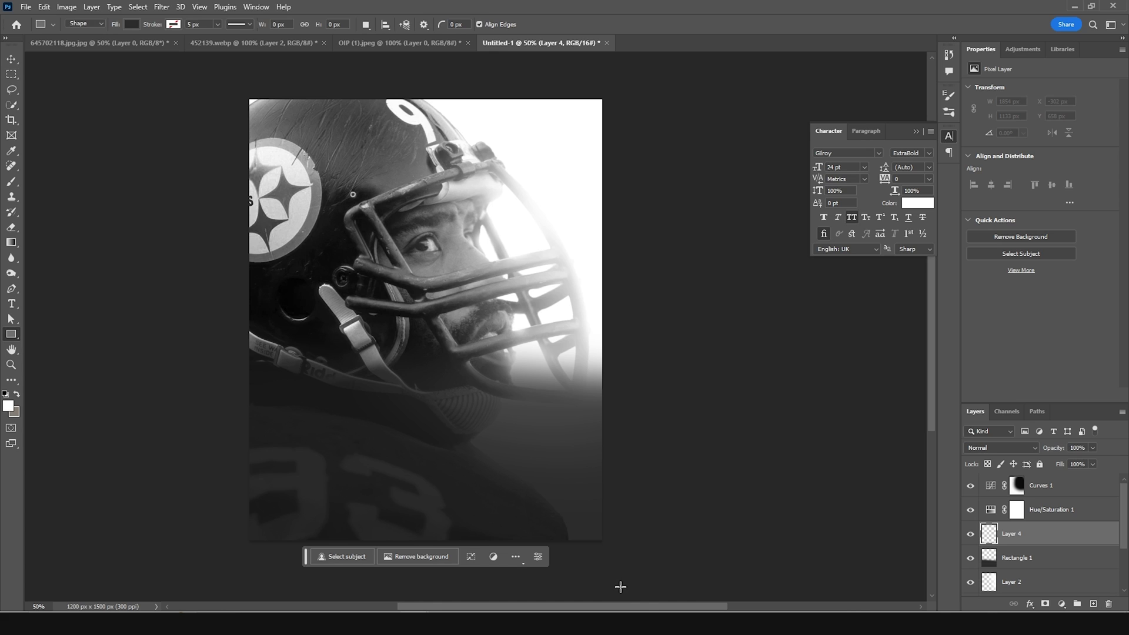
key(b)
click(12, 405)
click(655, 459)
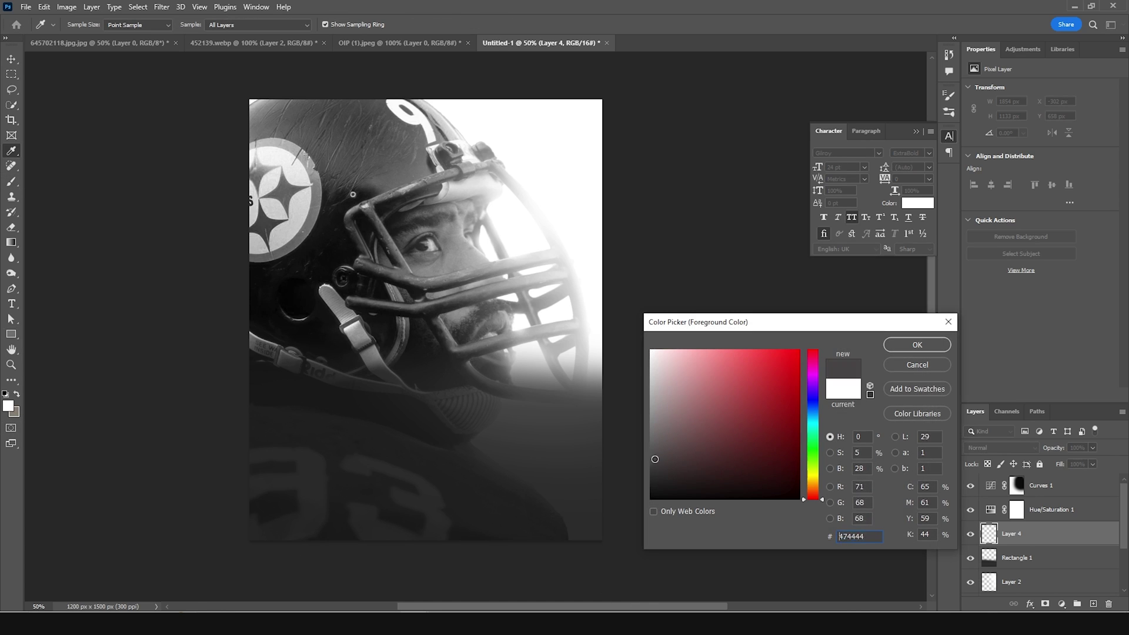
drag(648, 462, 644, 478)
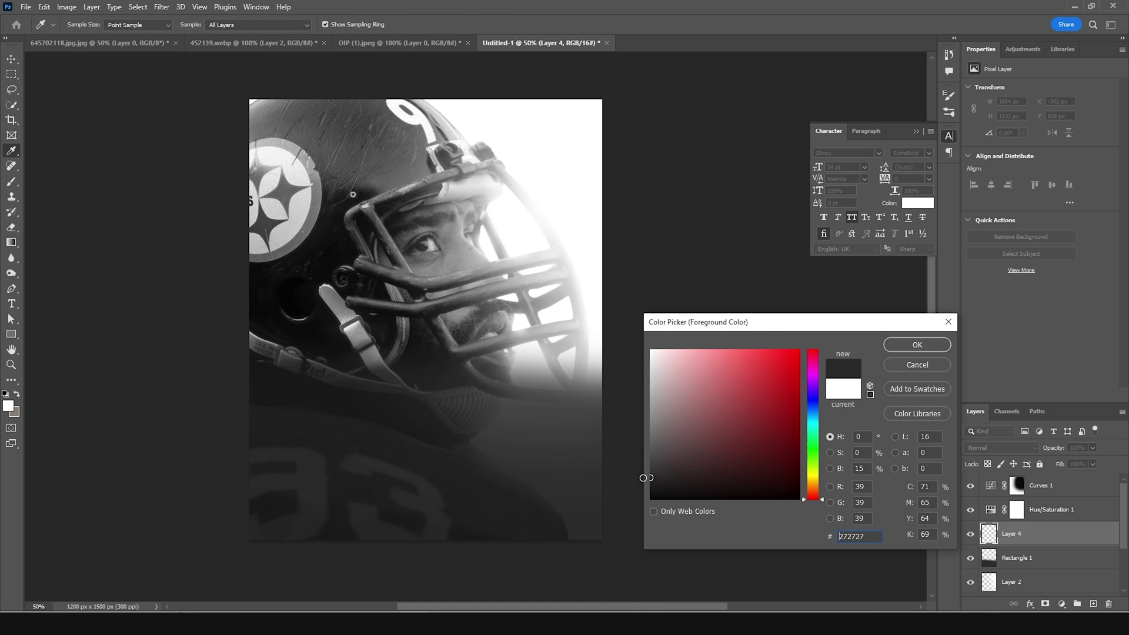
click(917, 345)
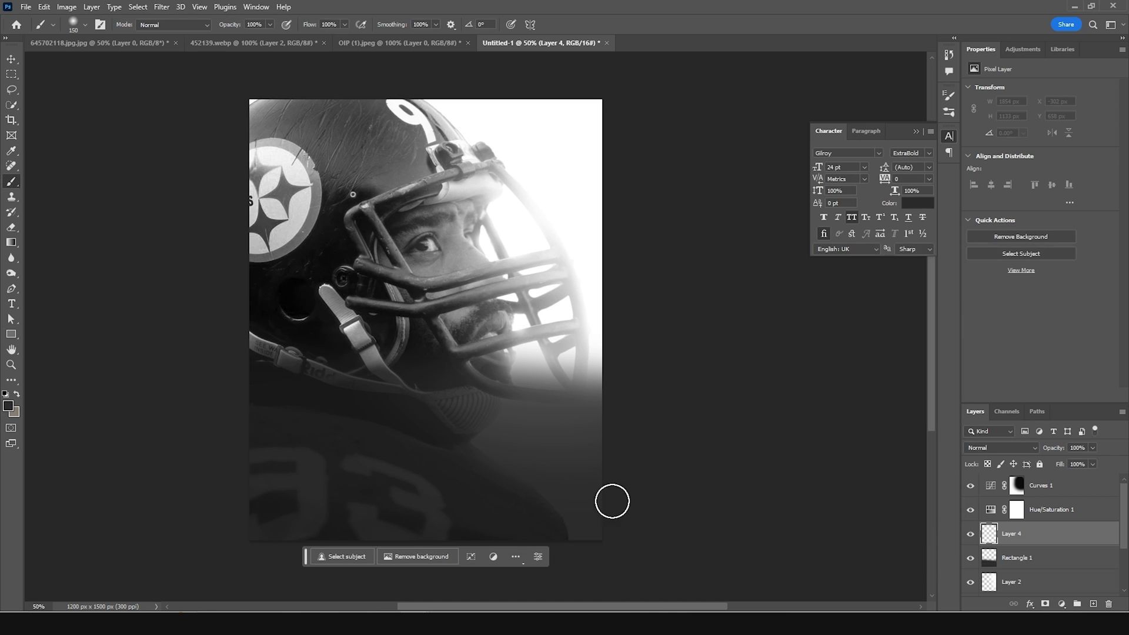
Paint dark grey across the lower part of the poster on the new layer with a soft 1000 px brush
key(bracketright)
key(bracketright)
key(bracketright)
key(bracketright)
key(bracketright)
key(bracketright)
key(bracketright)
key(bracketright)
key(bracketright)
mouse_move(549, 579)
mouse_down()
mouse_move(227, 541)
mouse_move(326, 529)
mouse_up()
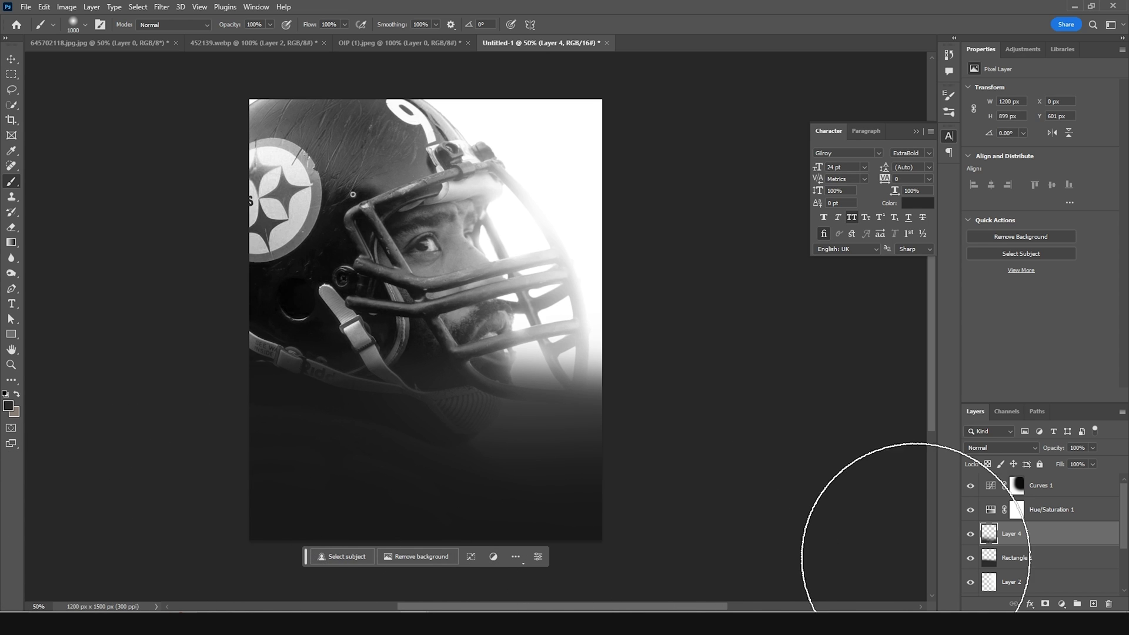
click(431, 492)
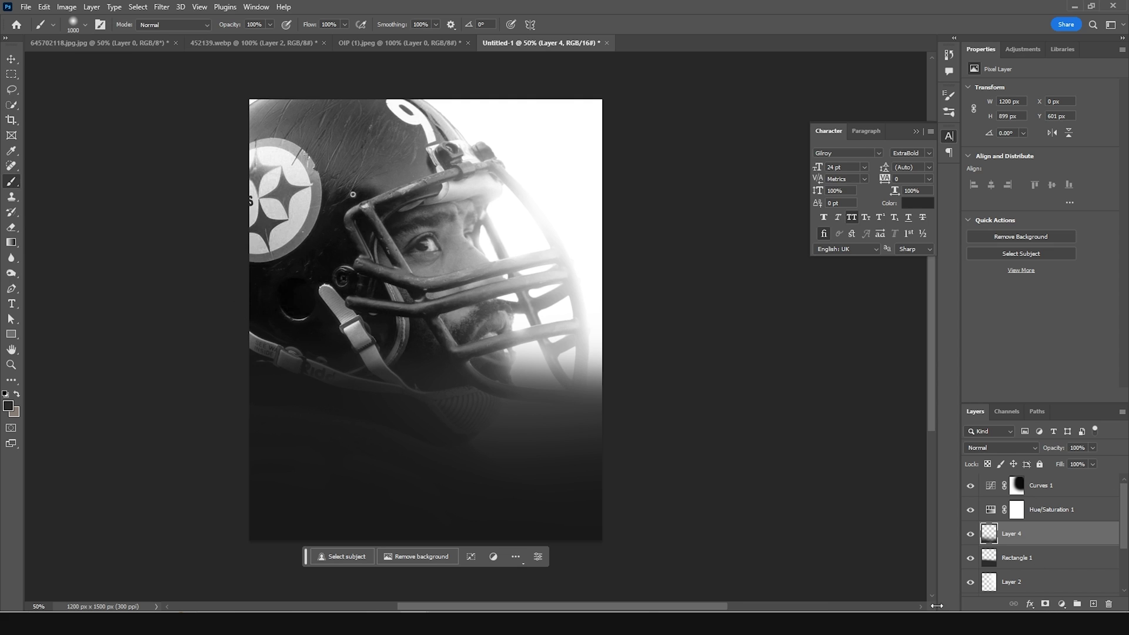
Add another layer and paint soft dark grey shading over the back of the helmet along the poster's left side
click(1093, 603)
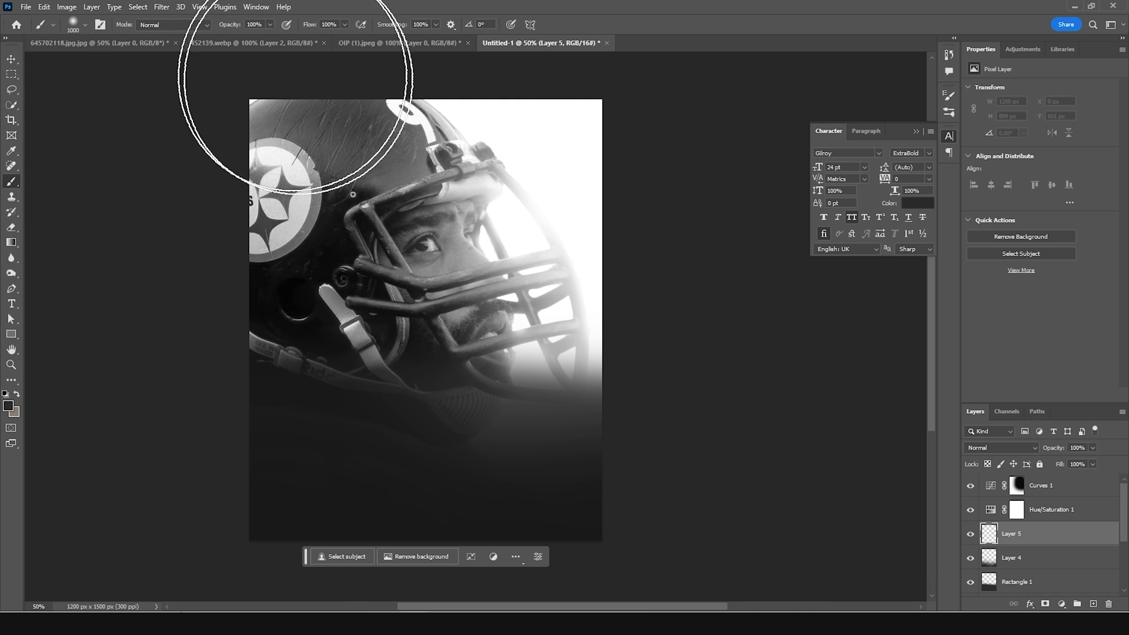
mouse_move(253, 111)
mouse_down()
mouse_move(189, 214)
mouse_move(193, 235)
mouse_move(245, 221)
mouse_move(201, 311)
mouse_move(139, 358)
mouse_move(118, 189)
mouse_move(126, 231)
mouse_move(163, 262)
mouse_up()
key(bracketleft)
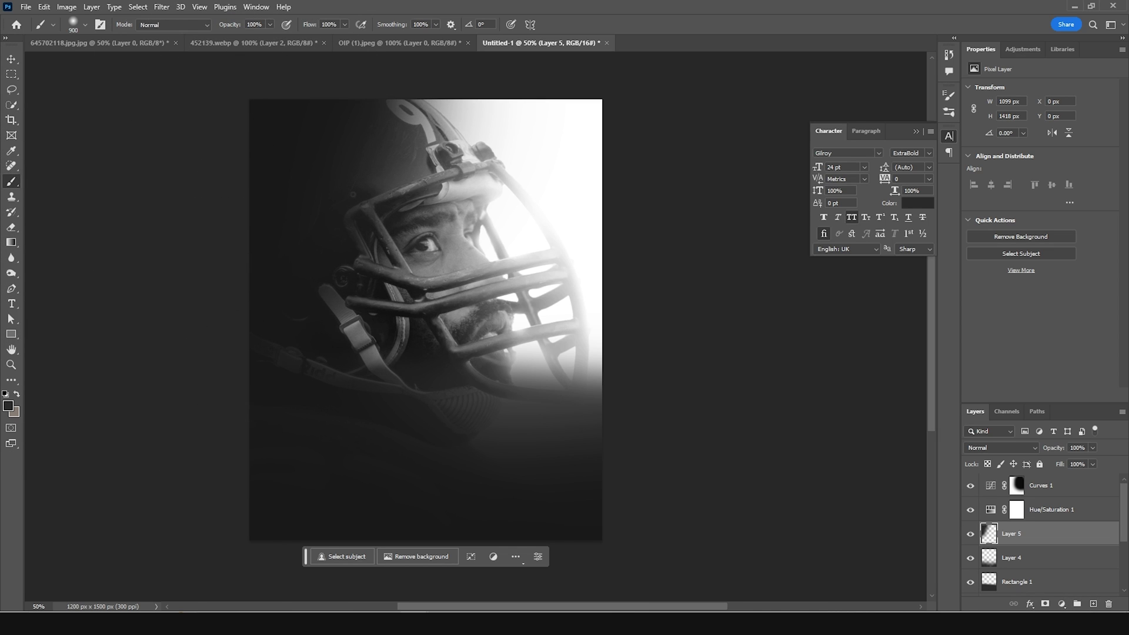
Set the opacity of the helmet shading layer to 91%
click(12, 60)
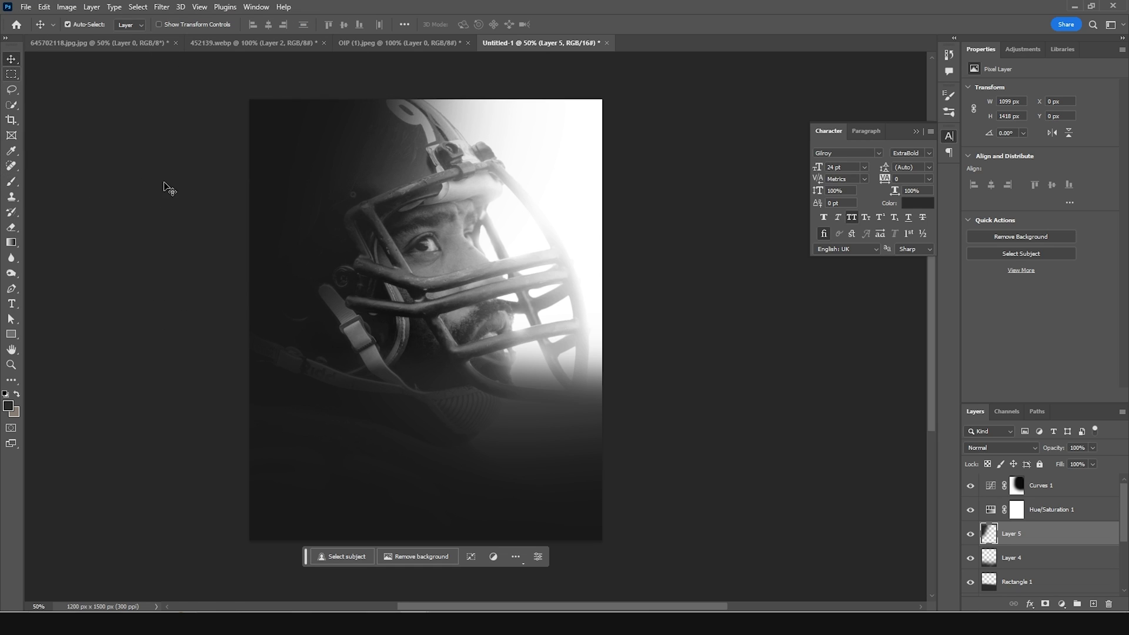
click(1091, 465)
click(1084, 462)
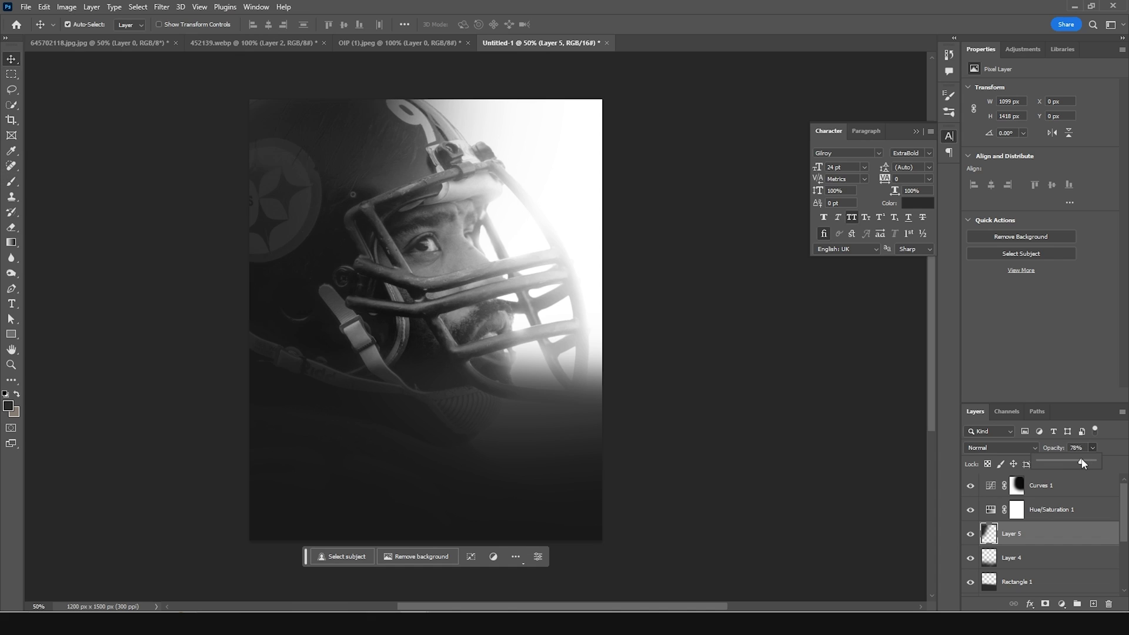
drag(1090, 463, 1092, 463)
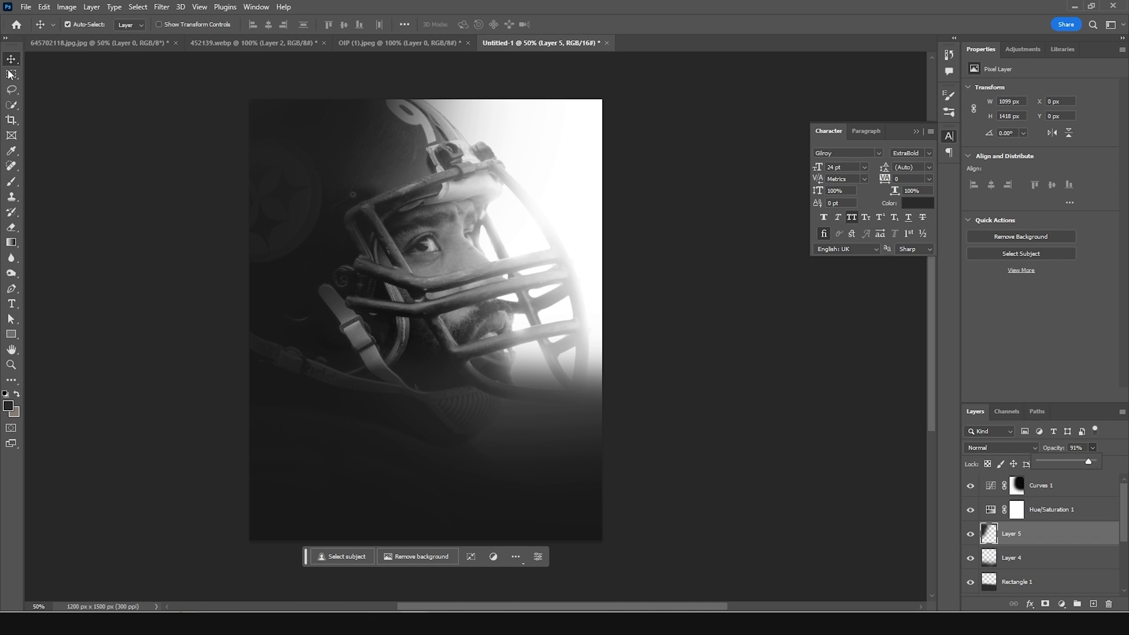
click(32, 85)
Add the text "2023" over the player's forehead
click(15, 304)
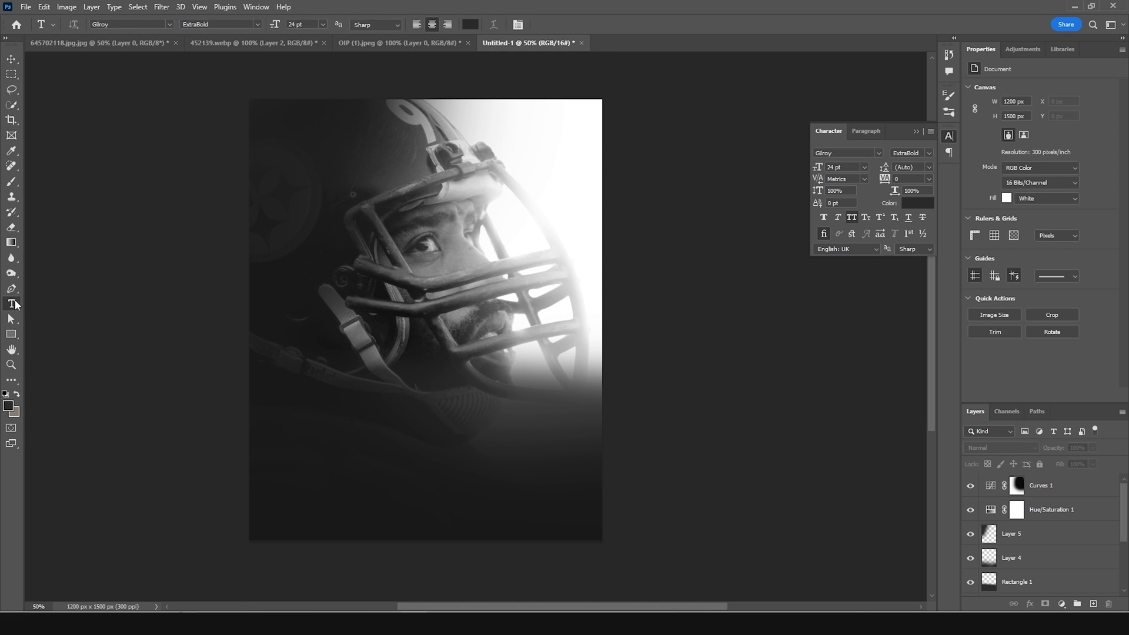
click(461, 205)
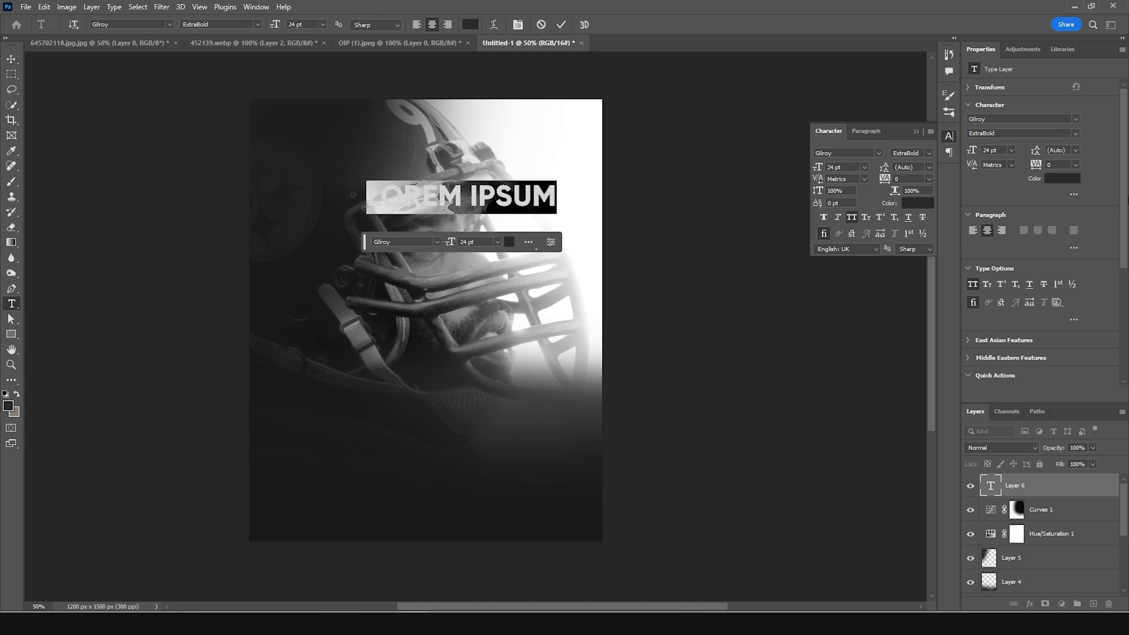
text(2023)
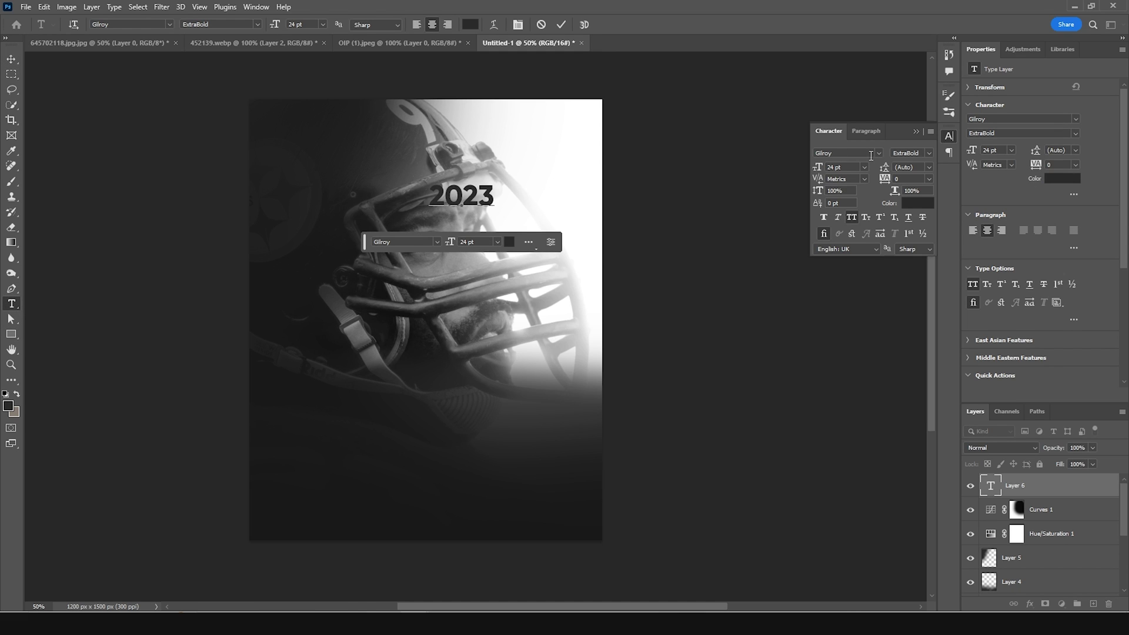
Change the font of the 2023 text to Phonk Regular DEMO
click(878, 157)
key(Down)
key(Down)
key(Return)
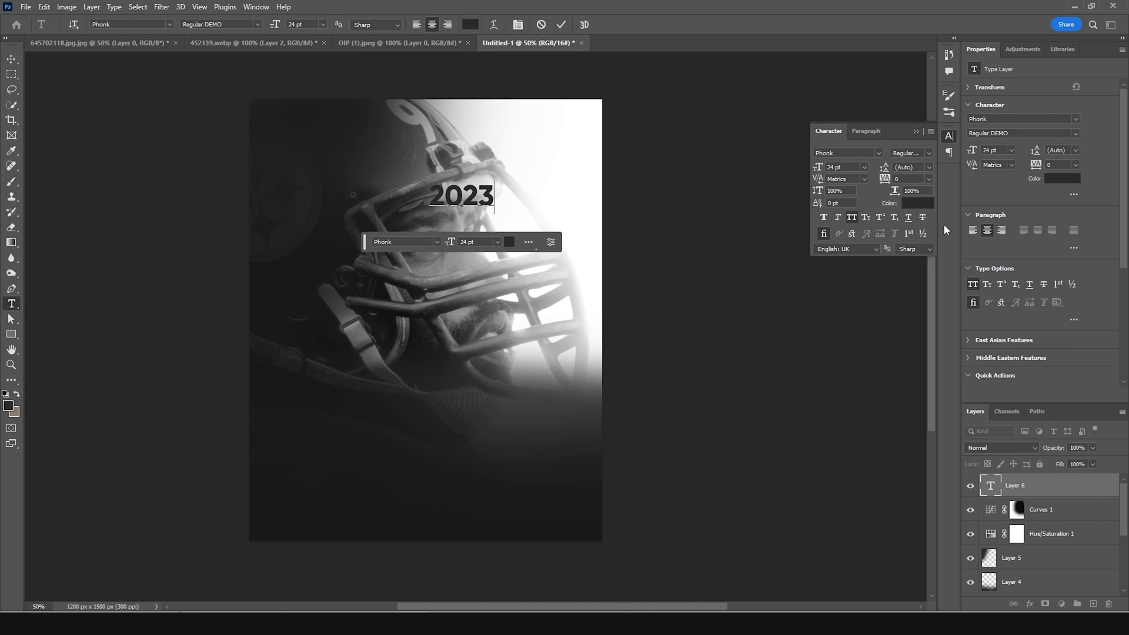
double_click(992, 496)
click(878, 152)
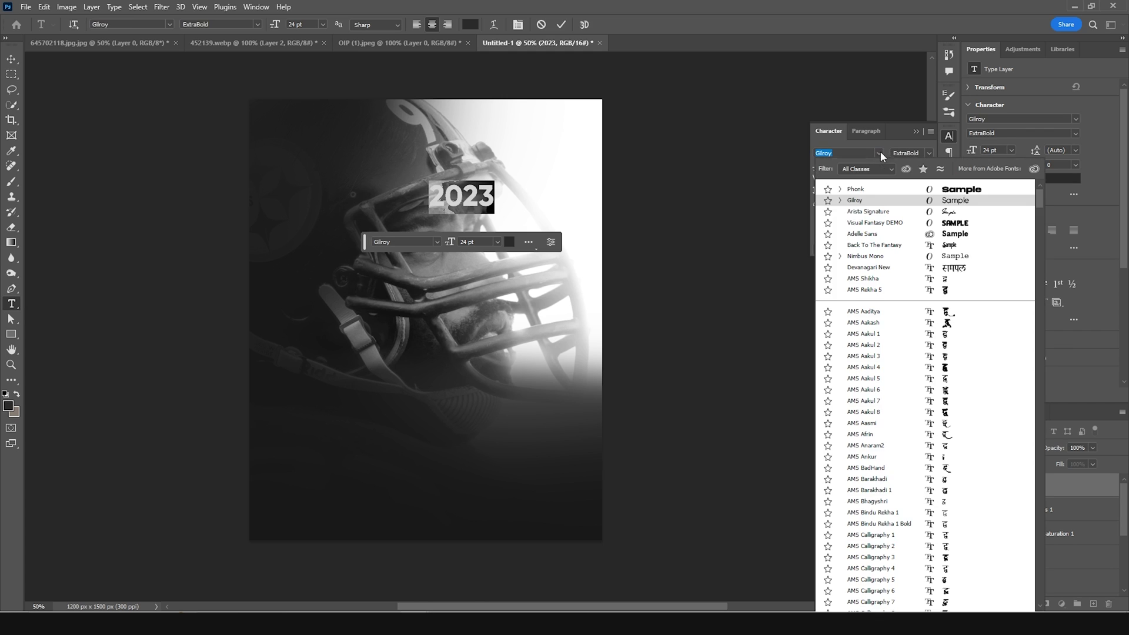
click(870, 191)
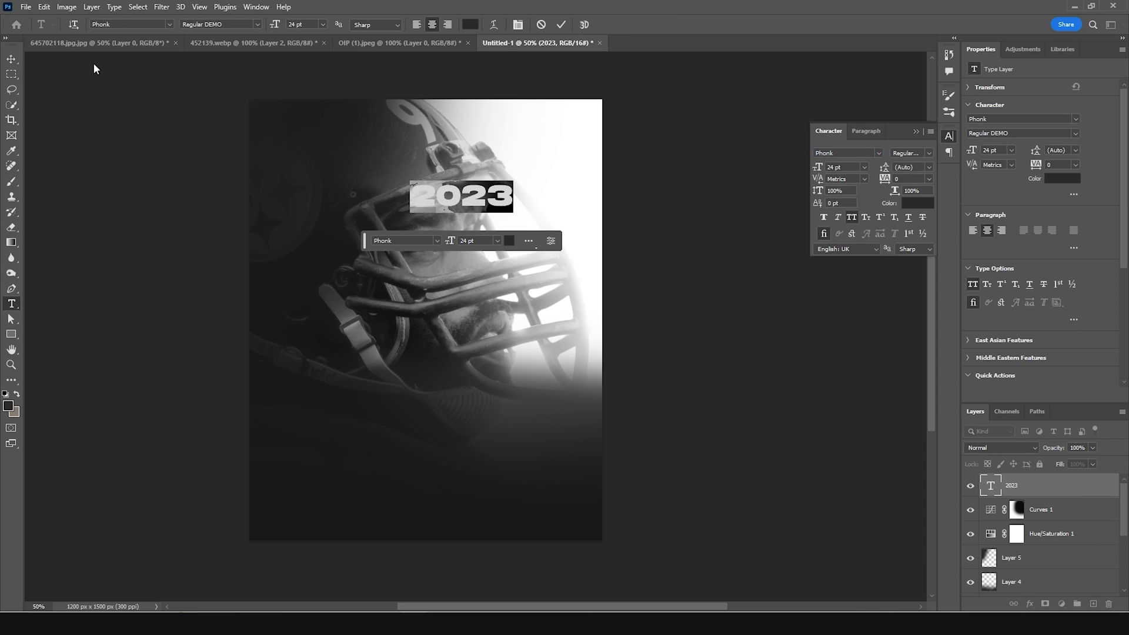
Set the color of the 2023 text to bright orange and commit the text
click(470, 24)
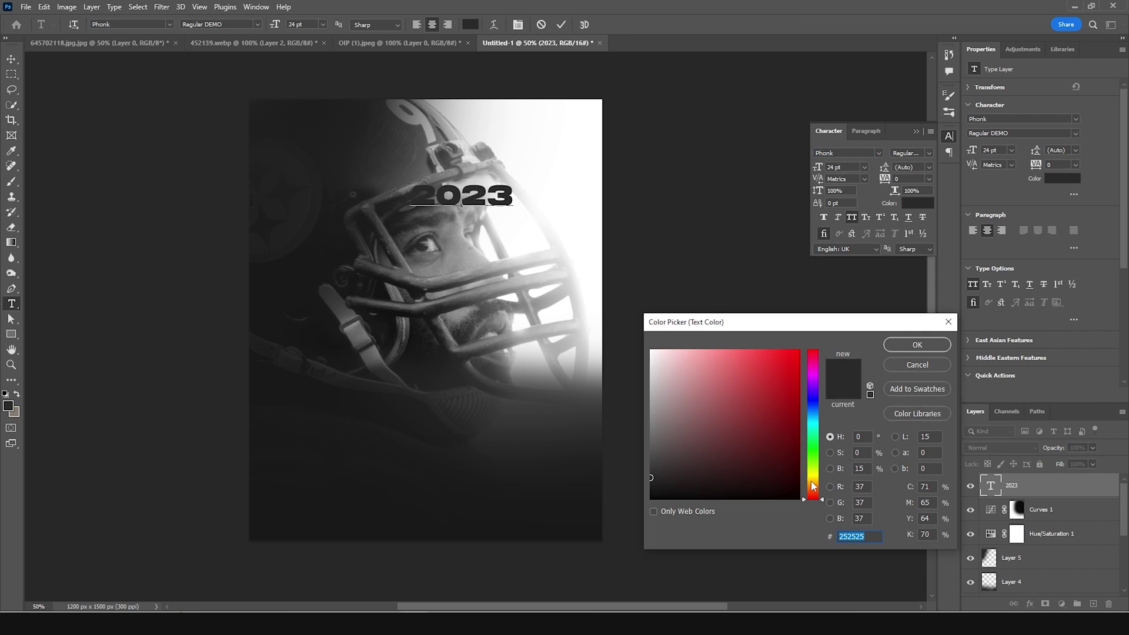
drag(814, 476, 814, 488)
click(795, 345)
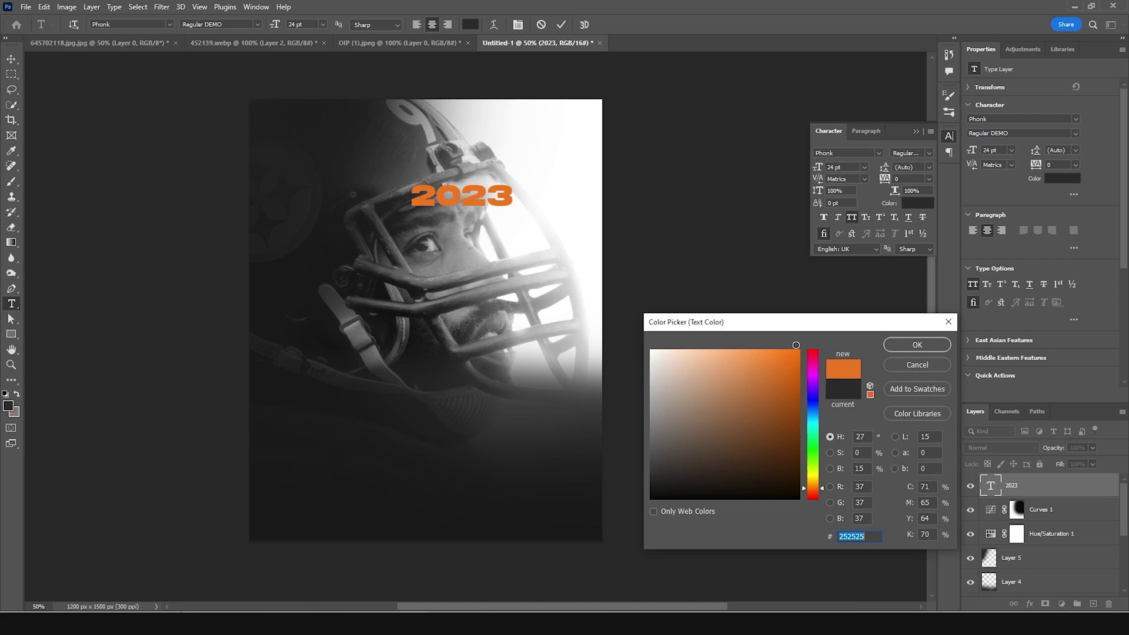
click(917, 344)
click(18, 58)
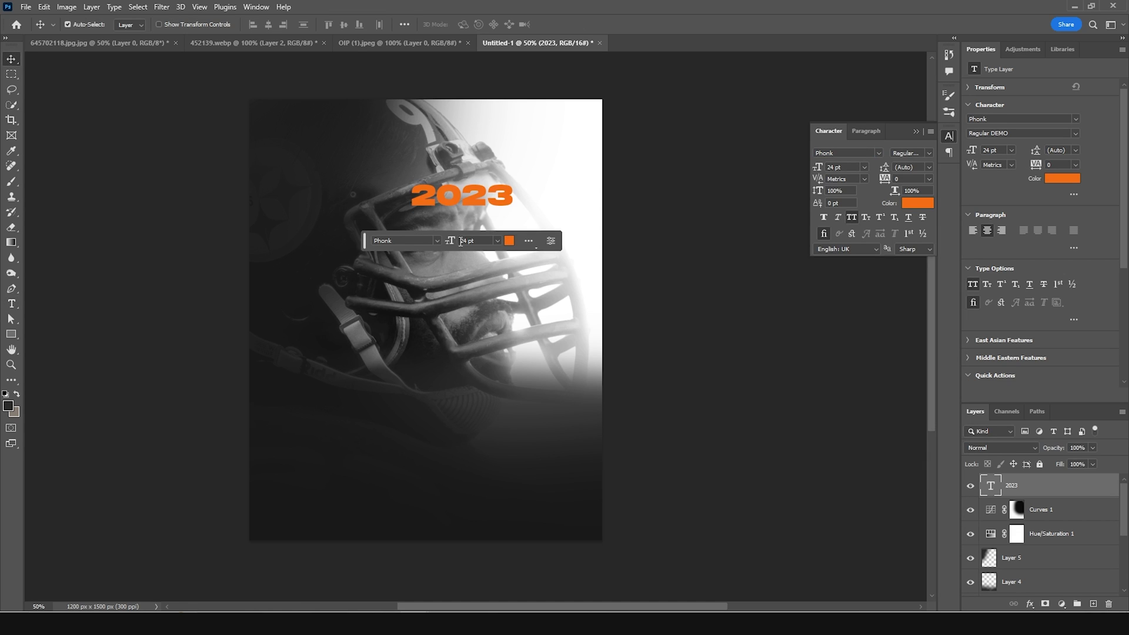
click(693, 252)
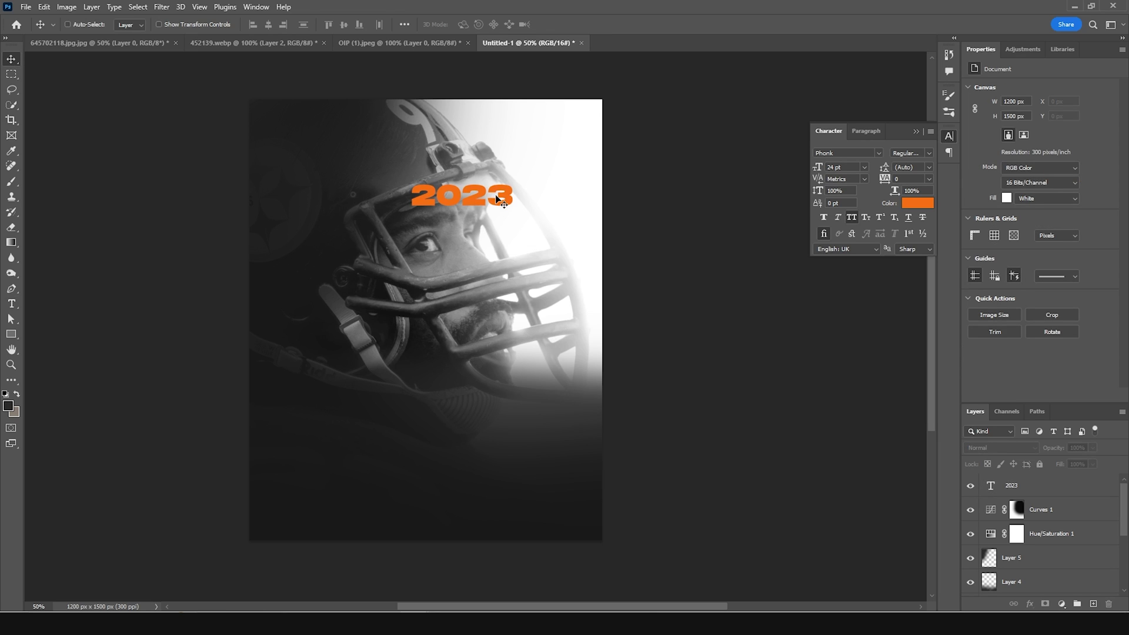
Scale the 2023 text up to about 52.75 pt and center it horizontally just below the player's chin
key(ctrl)
click(993, 493)
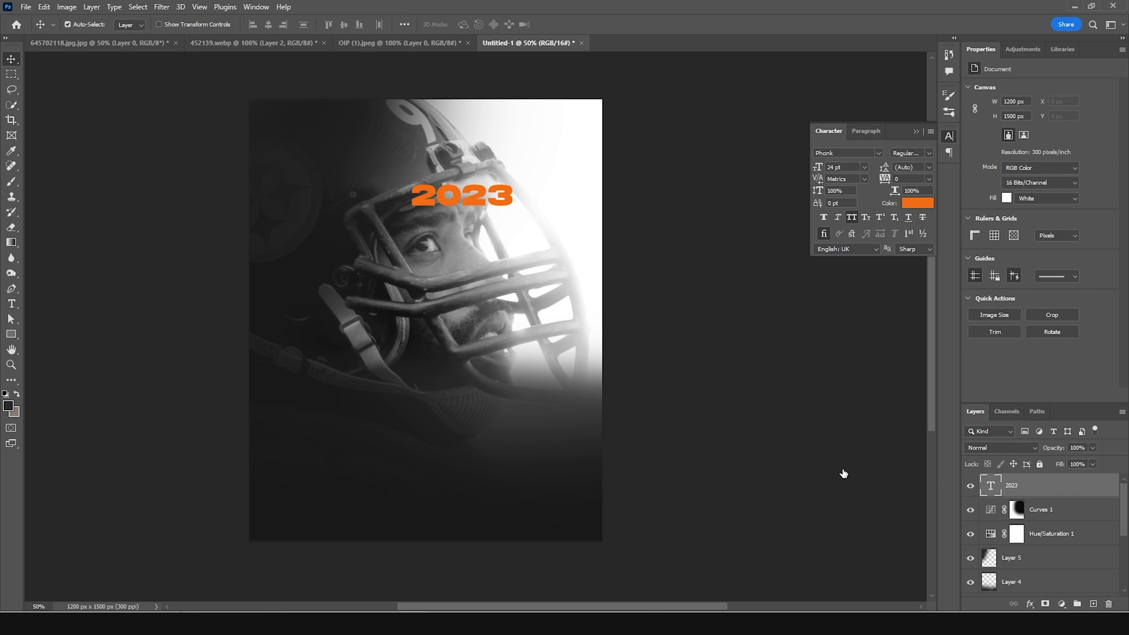
key(ctrl+t)
drag(513, 208, 458, 455)
drag(508, 427, 537, 435)
drag(483, 400, 494, 403)
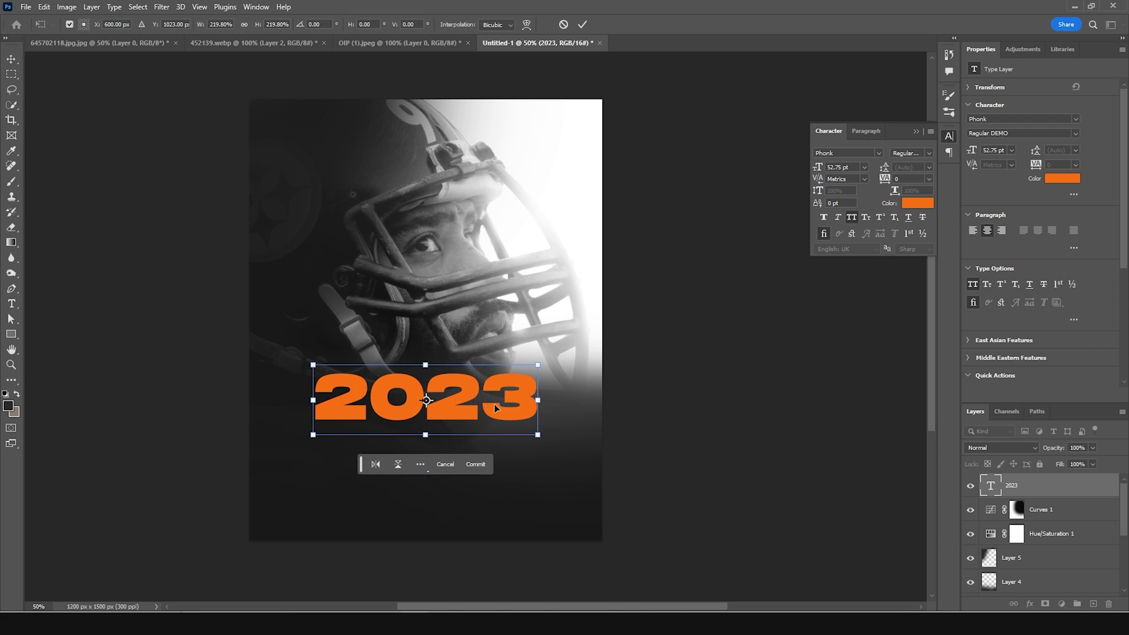
key(Return)
Duplicate the 2023 text layer, rasterize the copy, and apply a Motion Blur with a 0° angle and a 253-pixel distance
key(ctrl)
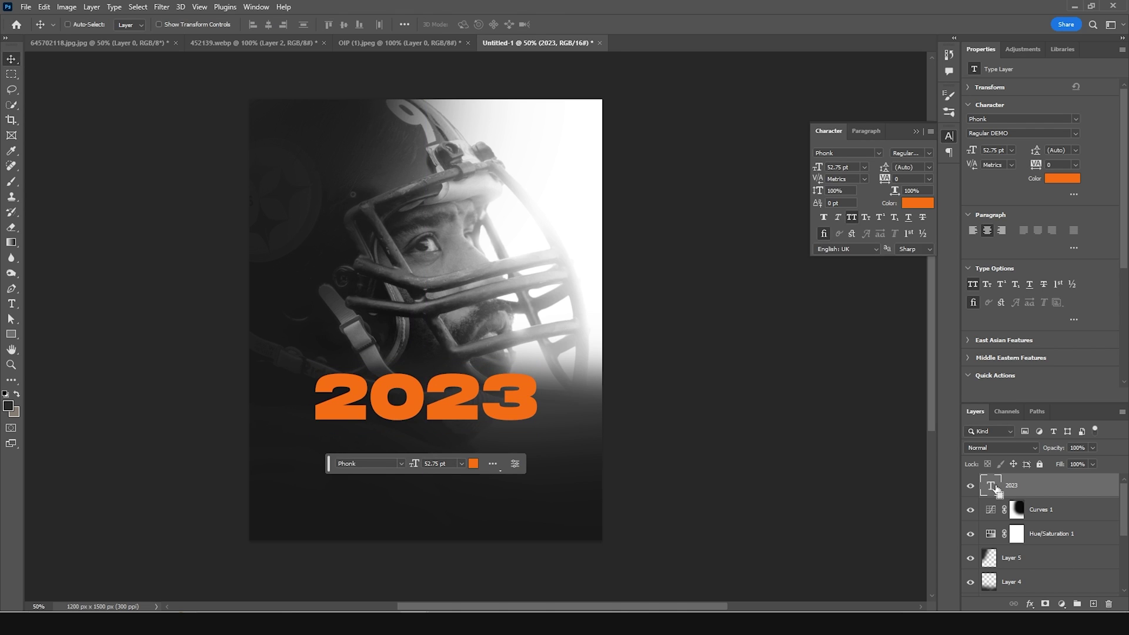
key(ctrl+j)
click(162, 6)
mouse_move(197, 162)
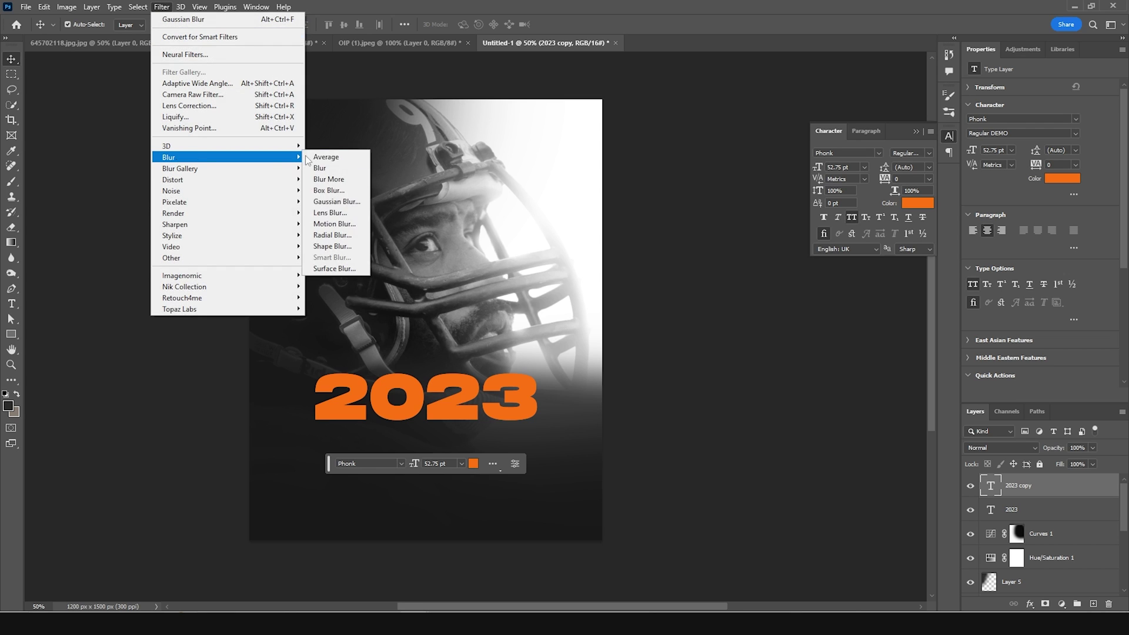
click(335, 224)
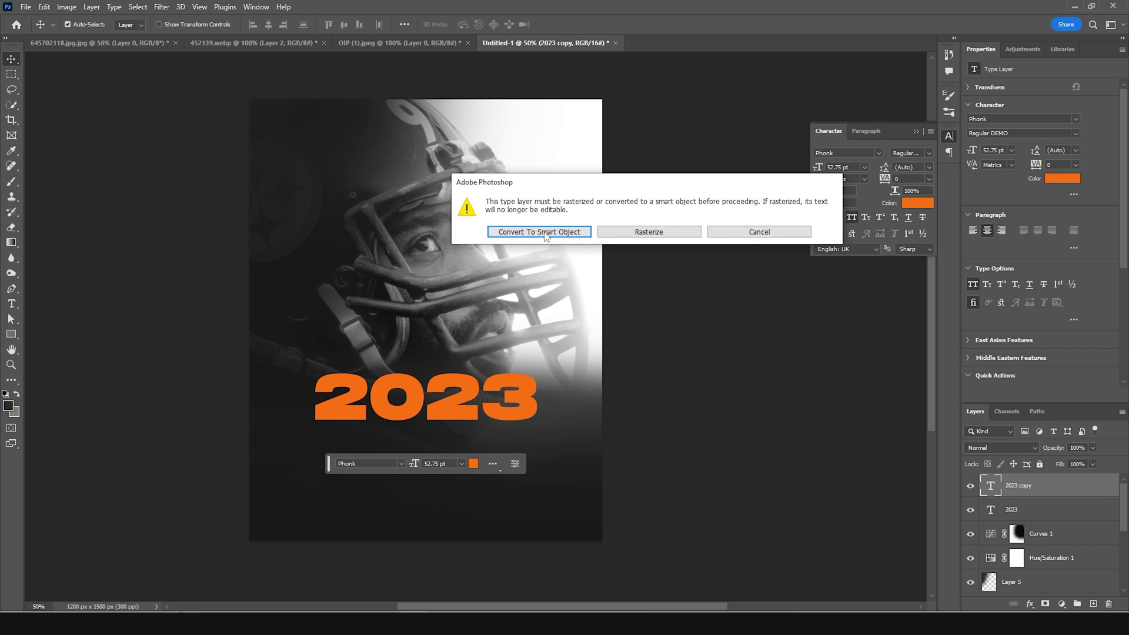
click(649, 232)
drag(520, 338, 543, 337)
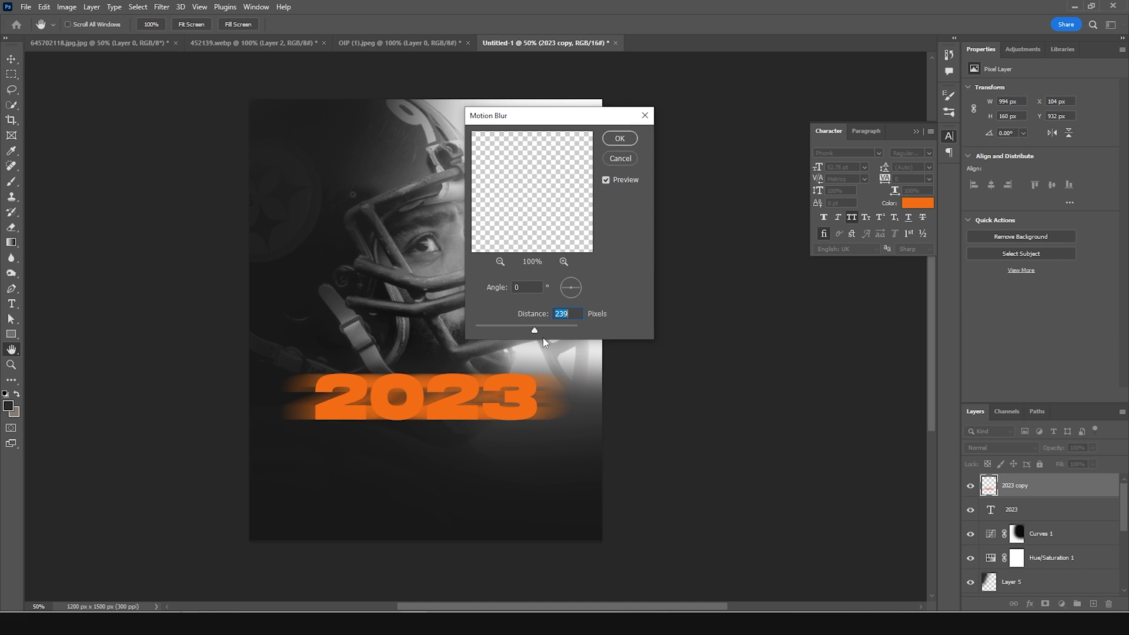
drag(536, 331, 538, 334)
click(620, 139)
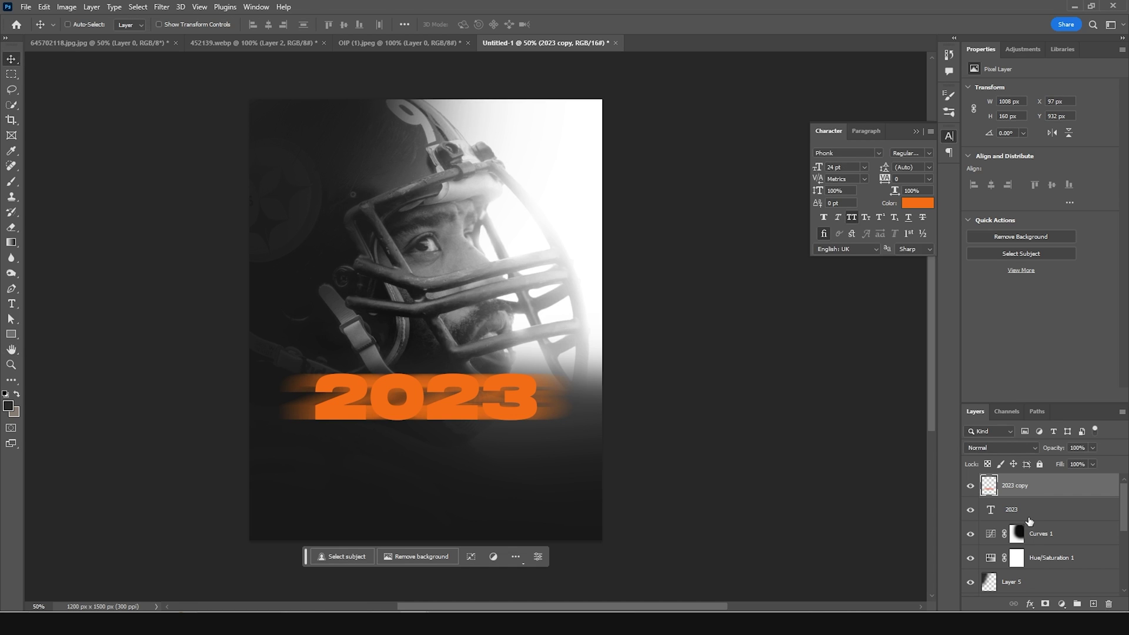
Duplicate the blurred 2023 copy and apply a stronger Motion Blur to the duplicate at 0° with a 1298-pixel distance
key(ctrl+j)
key(ctrl+f)
click(163, 9)
mouse_move(188, 159)
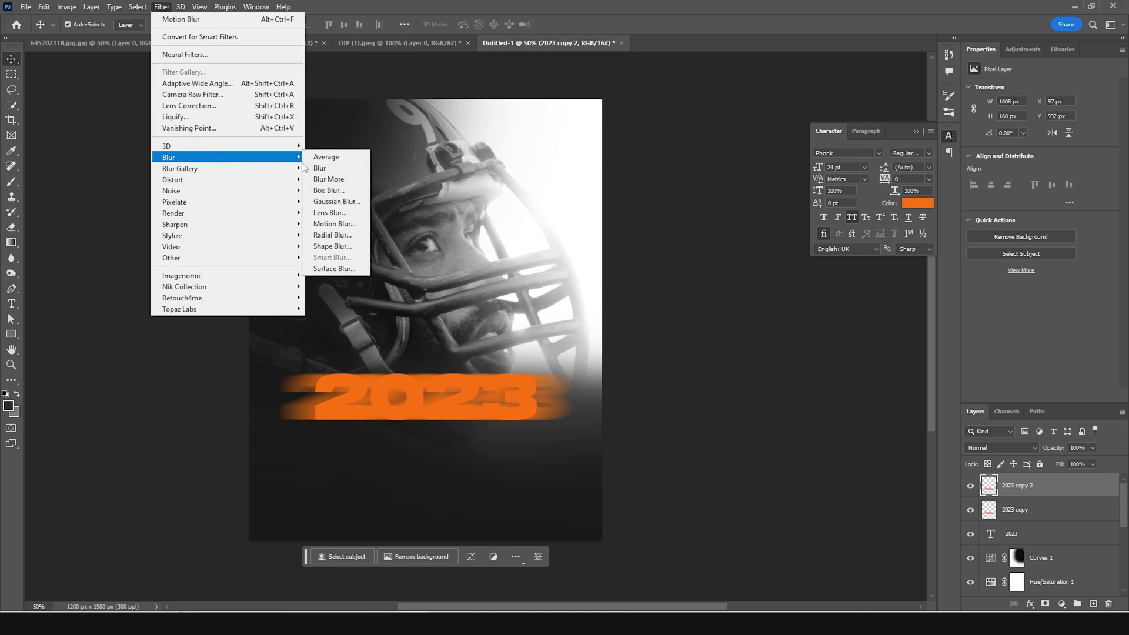
click(345, 224)
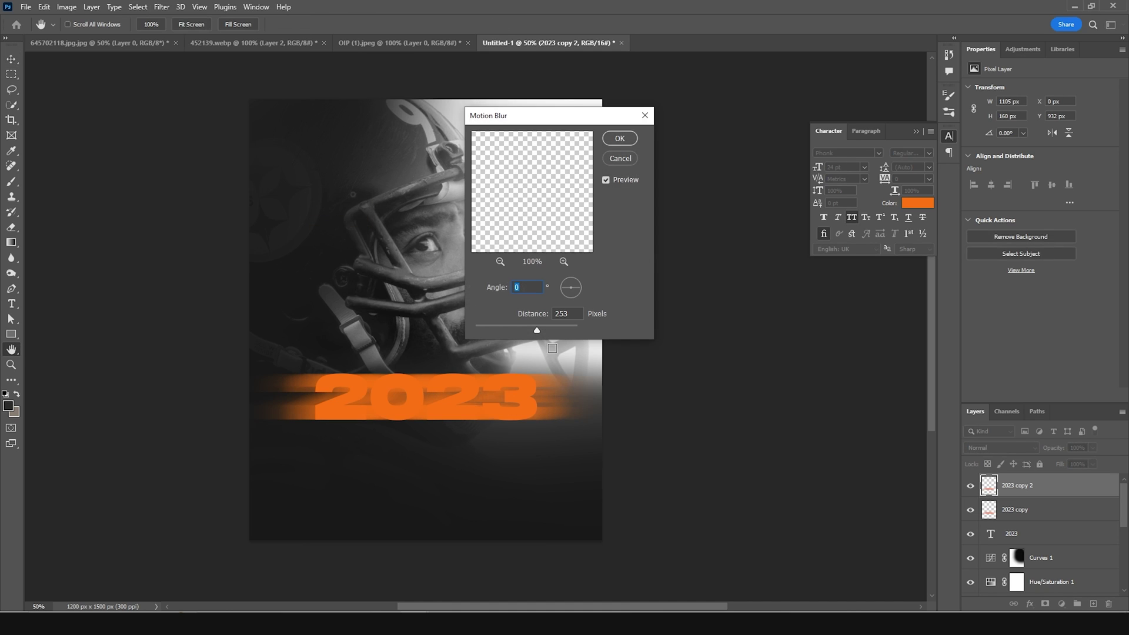
drag(549, 334, 565, 332)
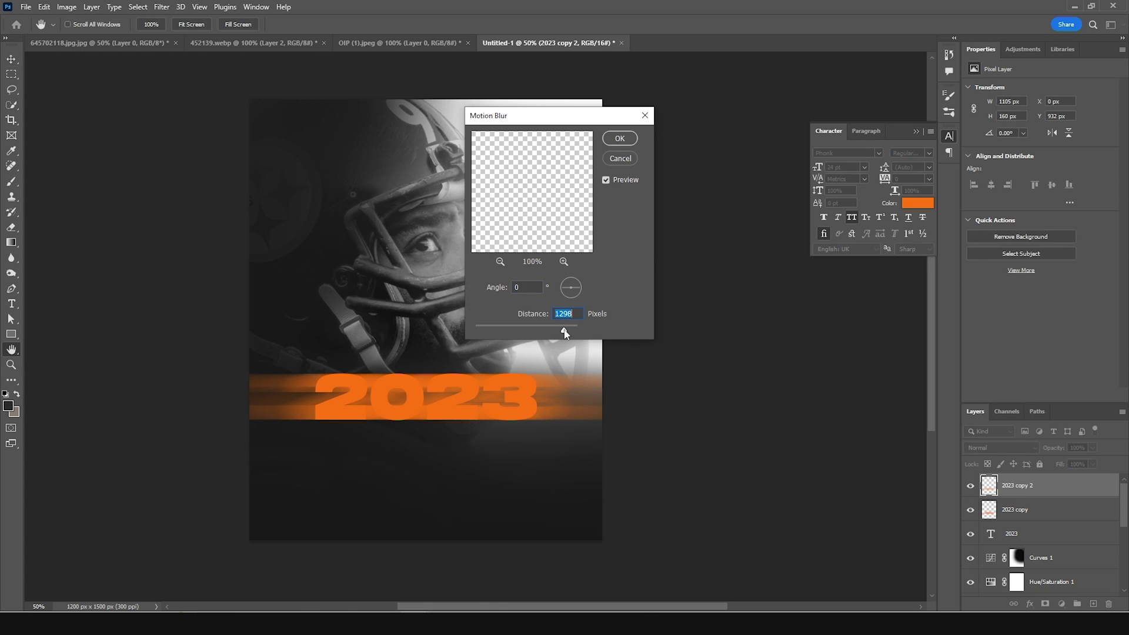
click(620, 139)
Duplicate the 2023 copy layer and apply a strong Gaussian Blur to the duplicate for an orange glow around the title
drag(988, 512, 990, 515)
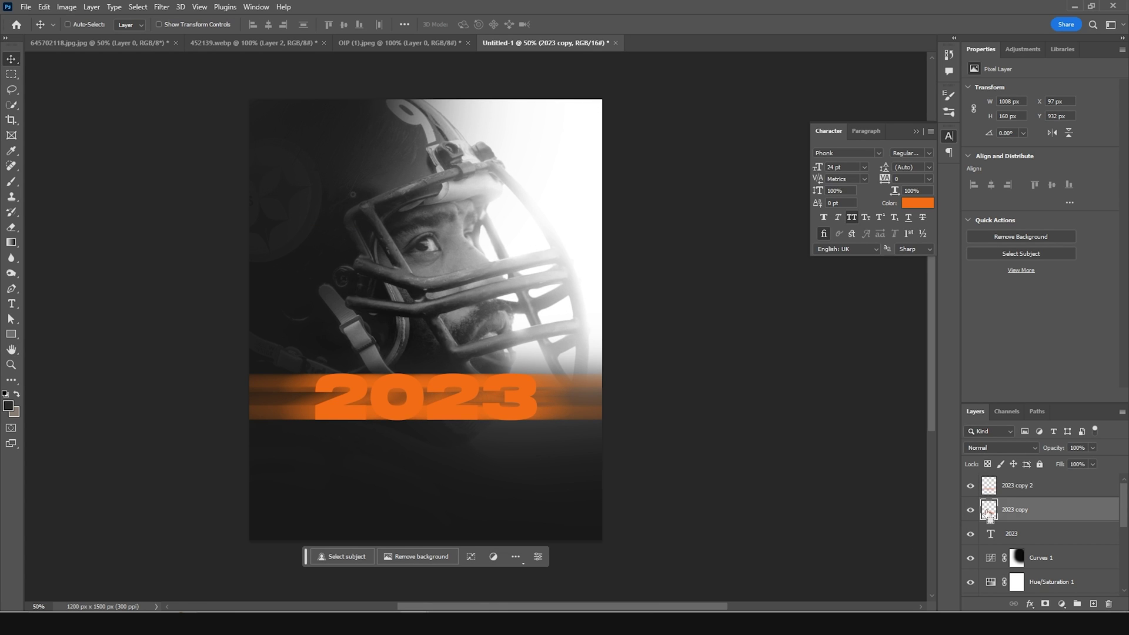
key(ctrl+j)
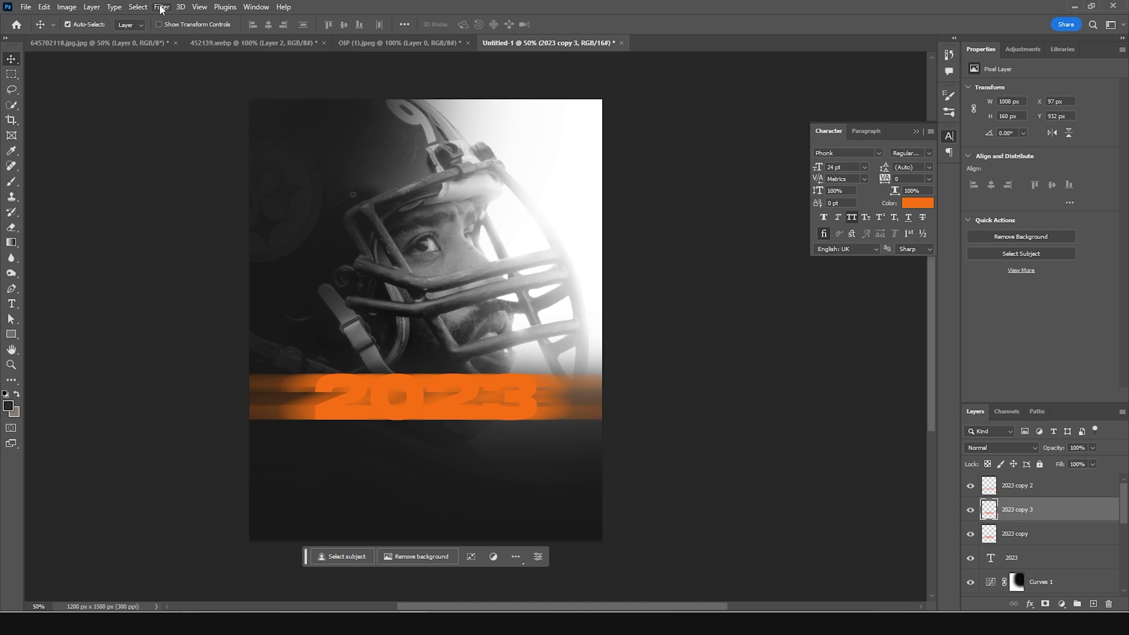
click(162, 7)
mouse_move(182, 157)
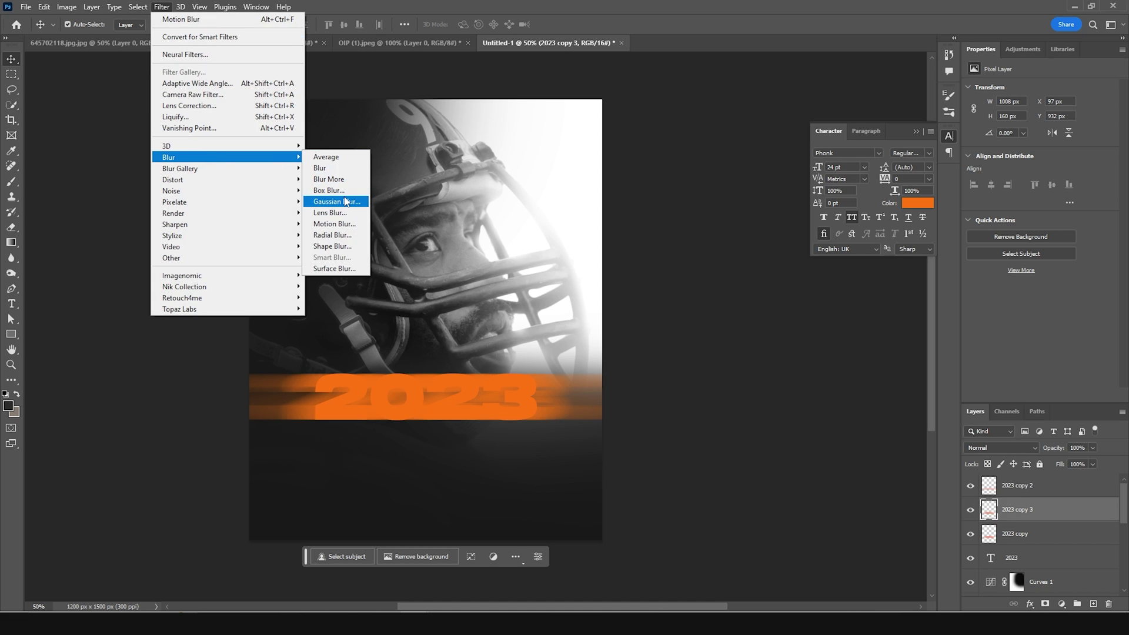
click(341, 201)
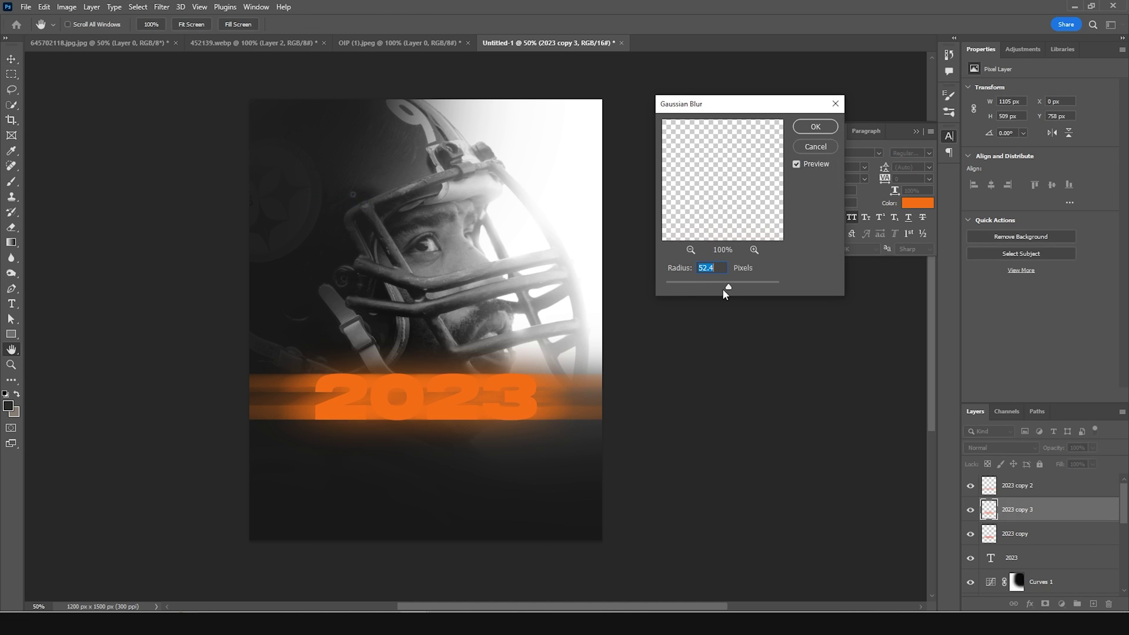
drag(734, 289, 738, 291)
click(815, 127)
Set the blend mode of the 2023 copy 2 layer to Screen
click(994, 529)
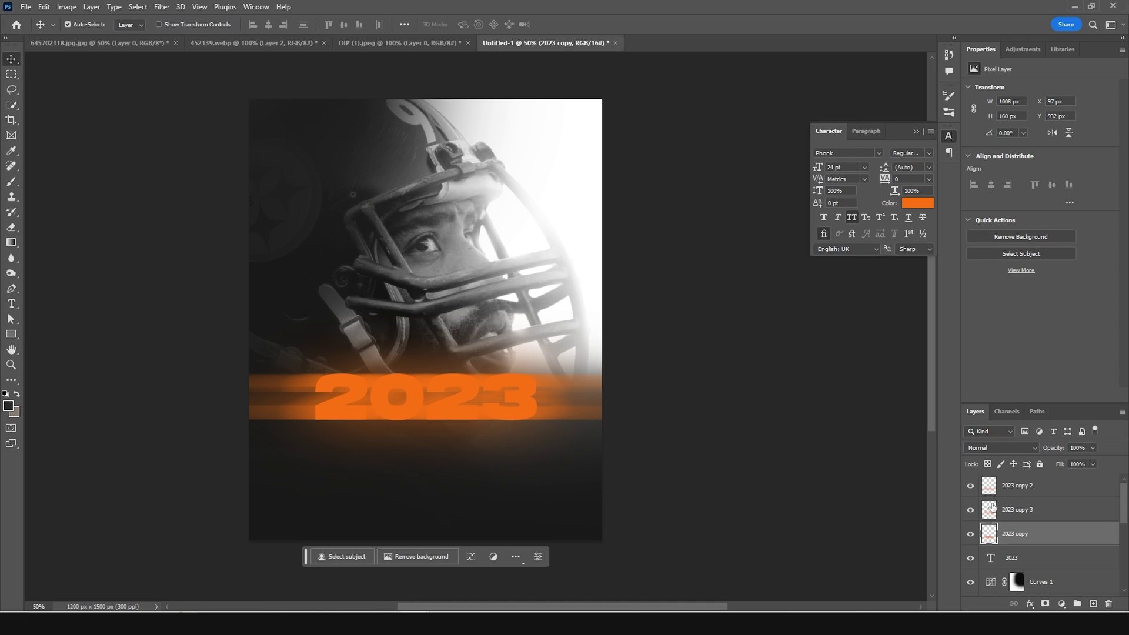
click(989, 492)
click(993, 447)
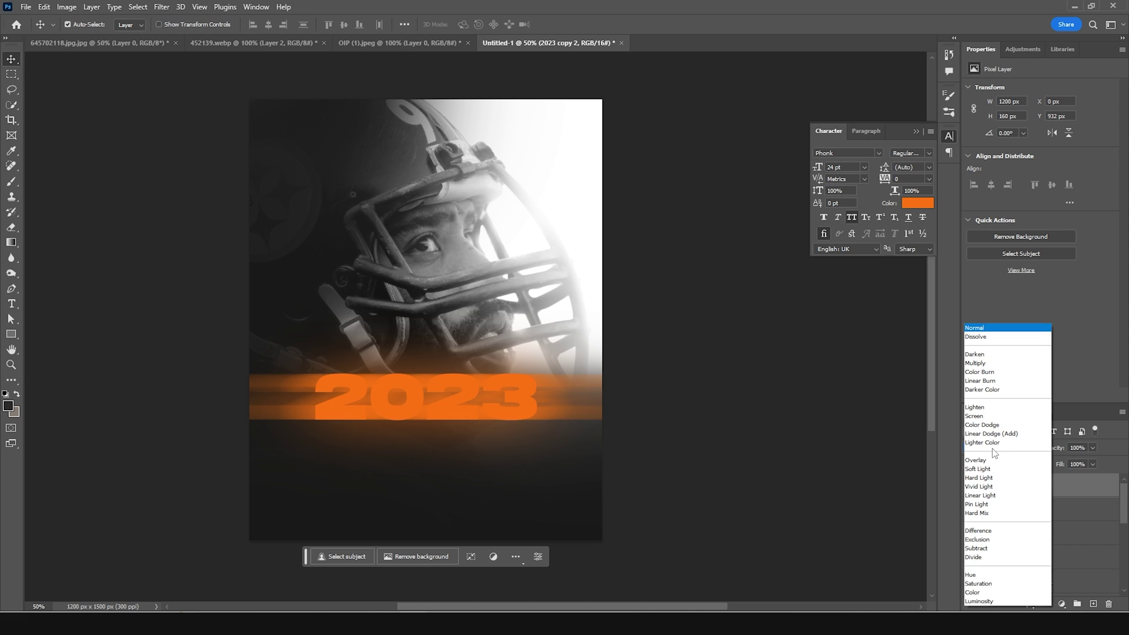
click(979, 433)
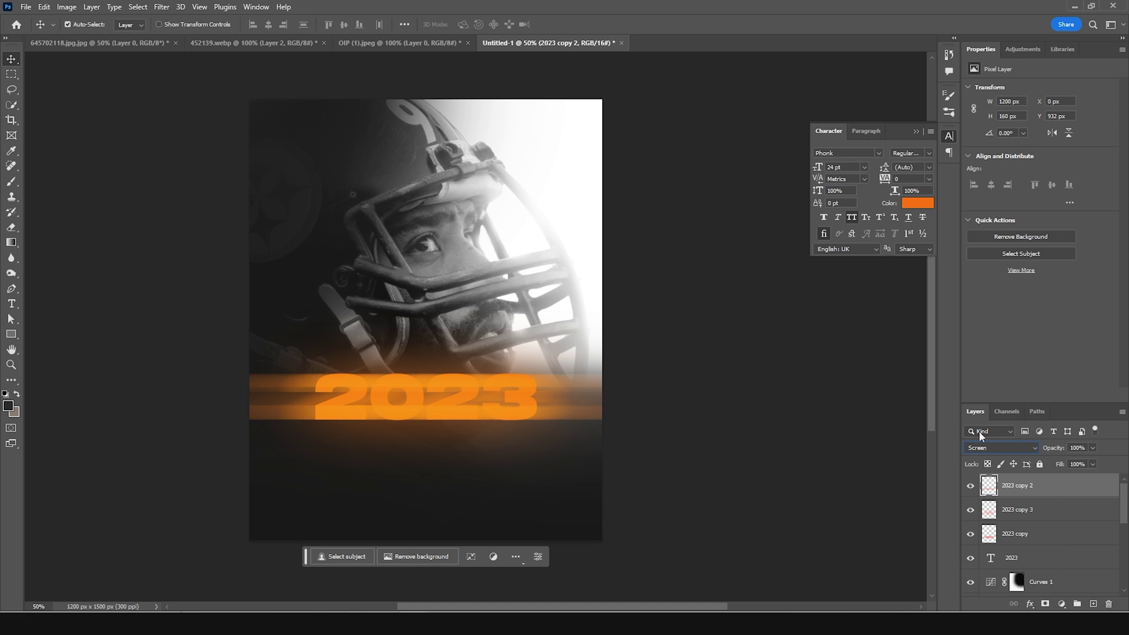
Move the 2023 copy layer directly beneath the 2023 text layer
click(989, 540)
drag(990, 540, 994, 567)
mouse_move(991, 511)
mouse_down()
mouse_move(990, 533)
mouse_move(991, 500)
mouse_up()
Add a layer mask to 2023 copy 2 and paint it black over the digit 0 and both ends of the streak
click(991, 493)
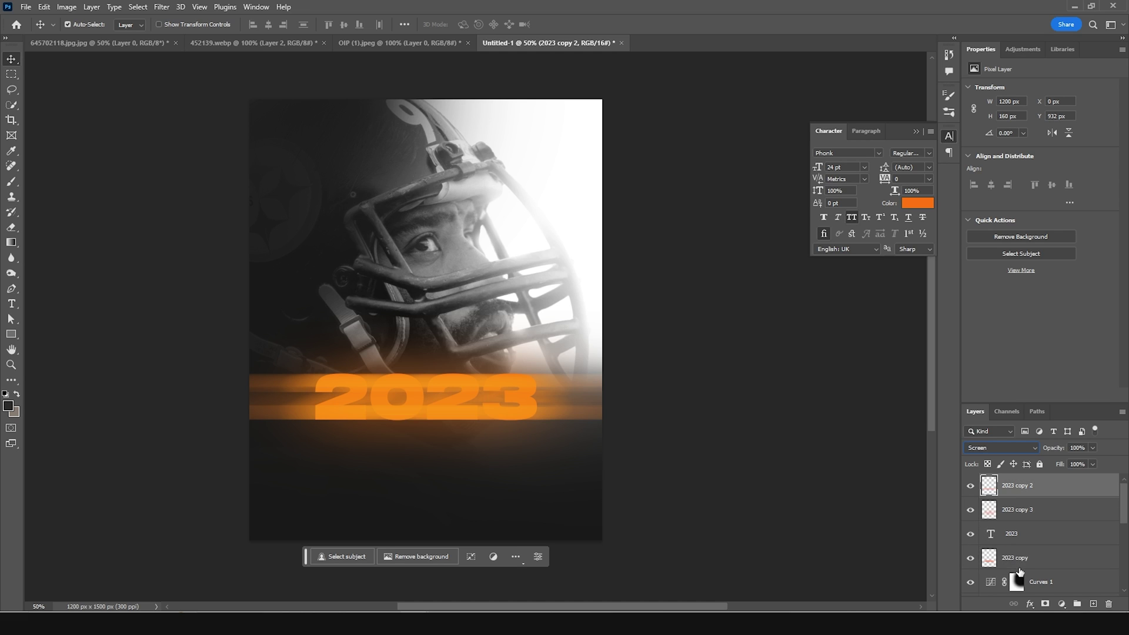
click(1045, 604)
key(b)
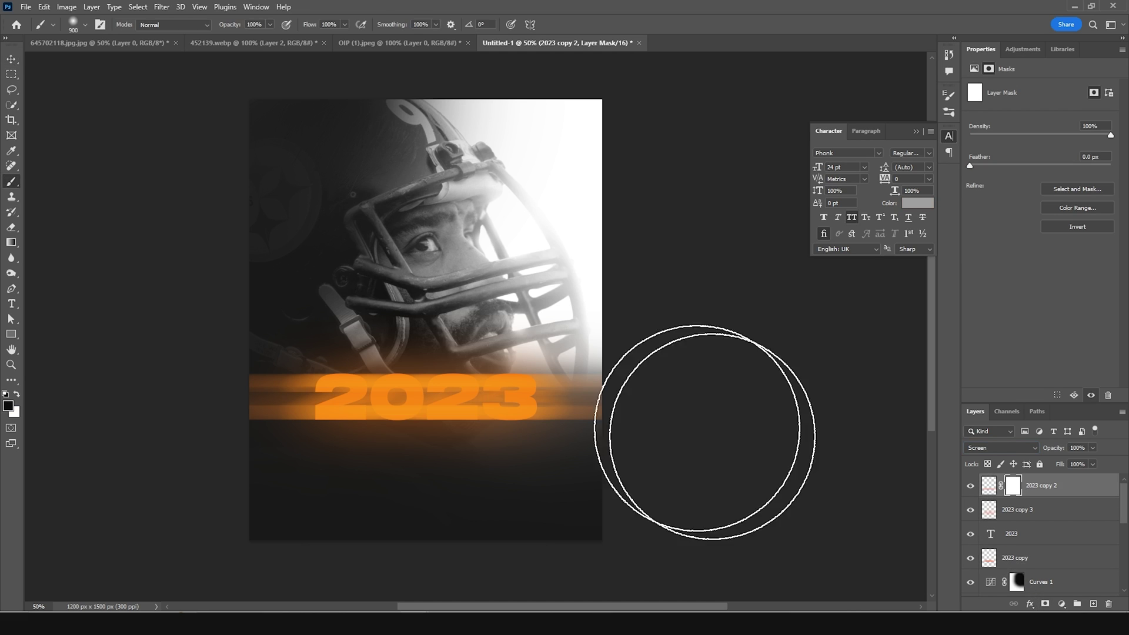
key(bracketleft)
key(bracketleft)
key(bracketleft)
key(bracketleft)
key(bracketleft)
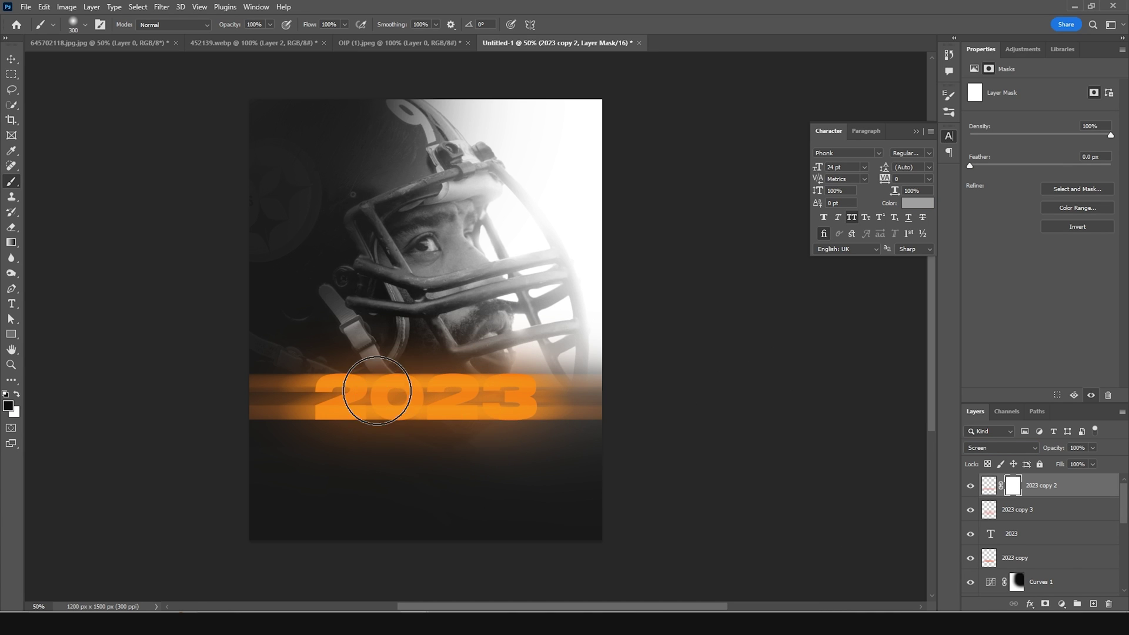
drag(372, 398, 390, 411)
drag(553, 412, 651, 471)
key(bracketright)
key(bracketright)
key(bracketright)
key(bracketright)
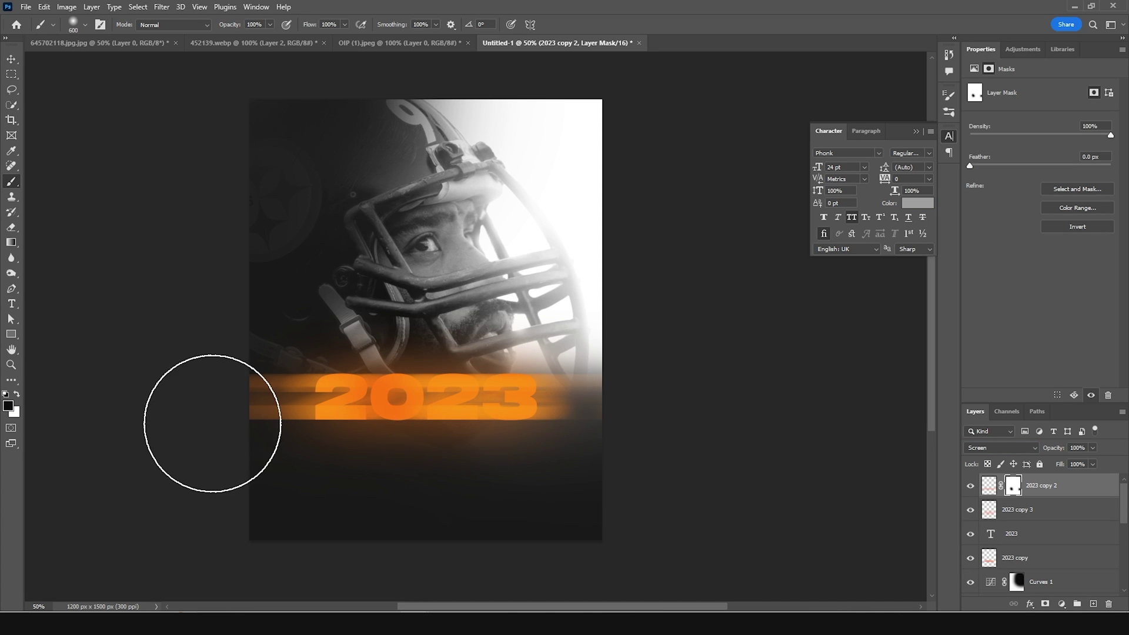
mouse_move(196, 443)
mouse_down()
mouse_move(249, 327)
mouse_move(560, 282)
mouse_move(542, 328)
mouse_move(378, 297)
mouse_move(394, 352)
mouse_up()
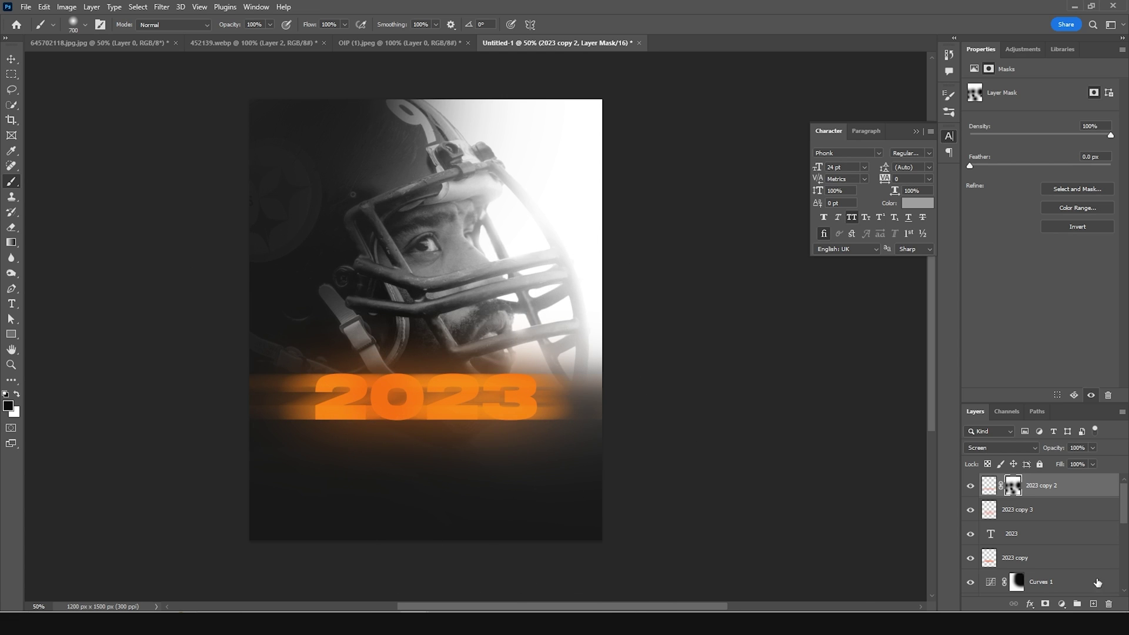
Lower the 2023 text layer's opacity to about 59% and set the 2023 copy 3 layer's blend mode to Screen
click(994, 538)
click(1094, 448)
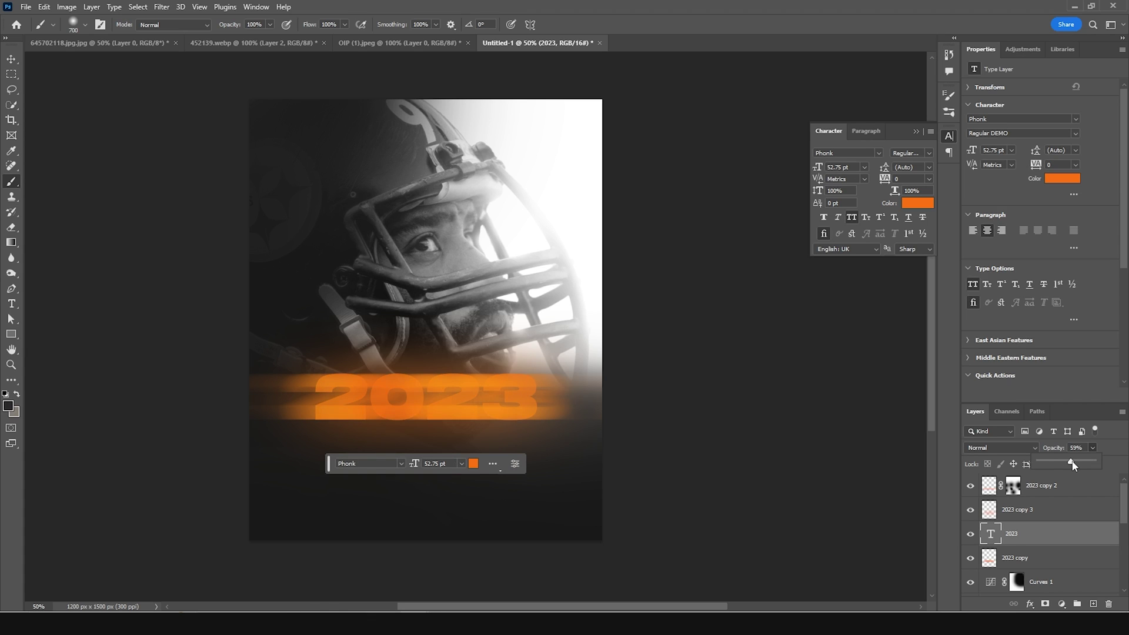
click(994, 511)
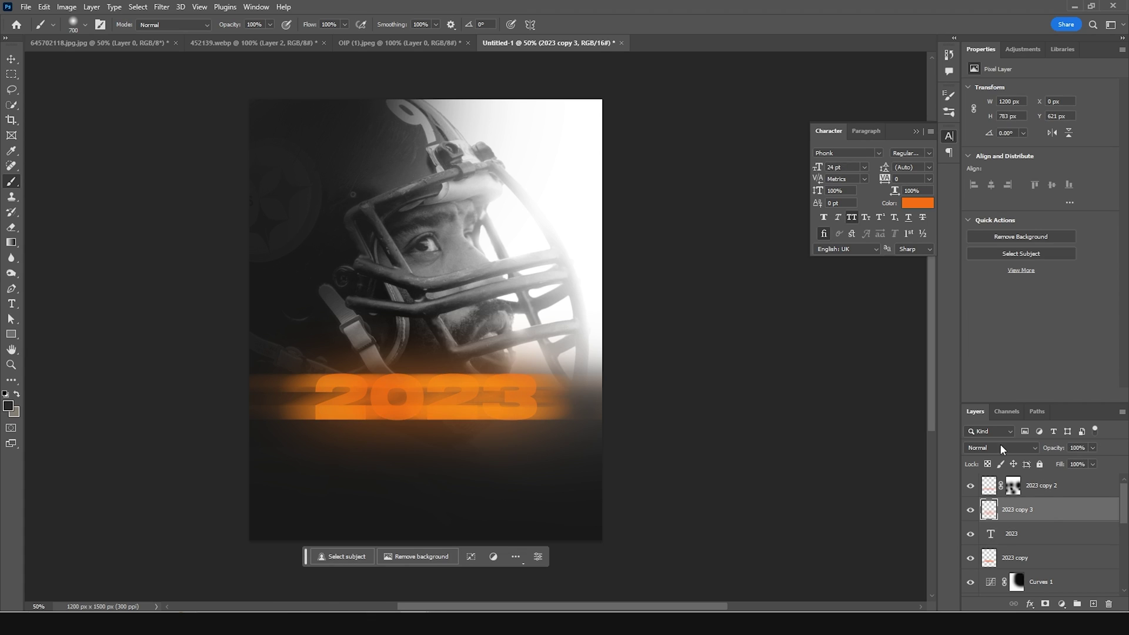
click(1000, 447)
click(983, 418)
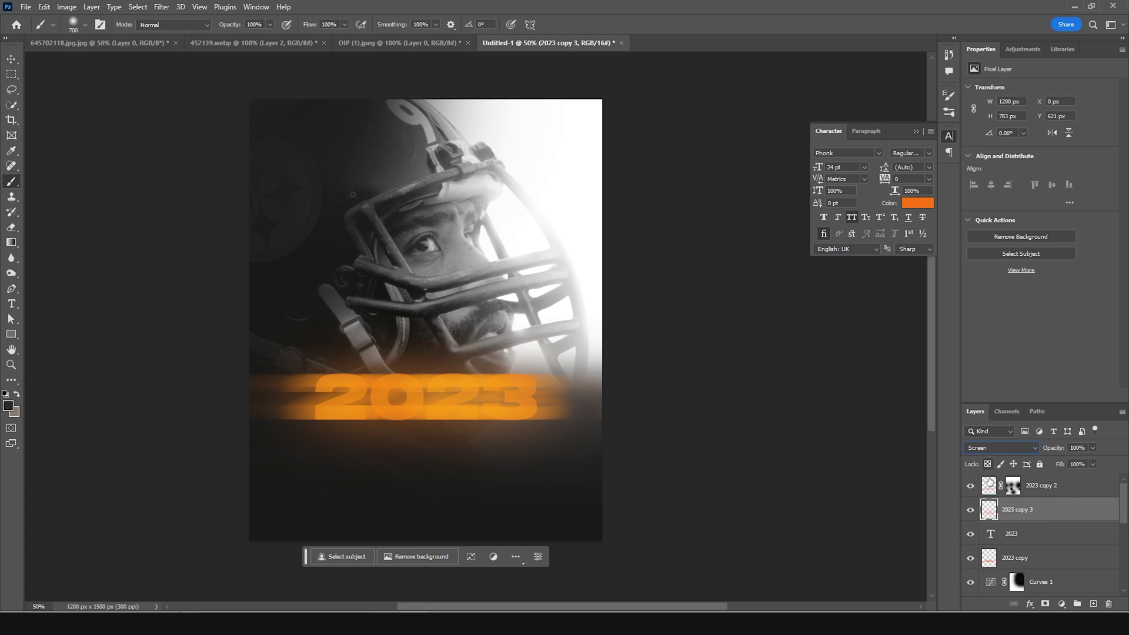
Move the 2023 copy 3 layer beneath the 2023 text layer and raise the text layer's opacity
click(990, 485)
drag(992, 516, 998, 546)
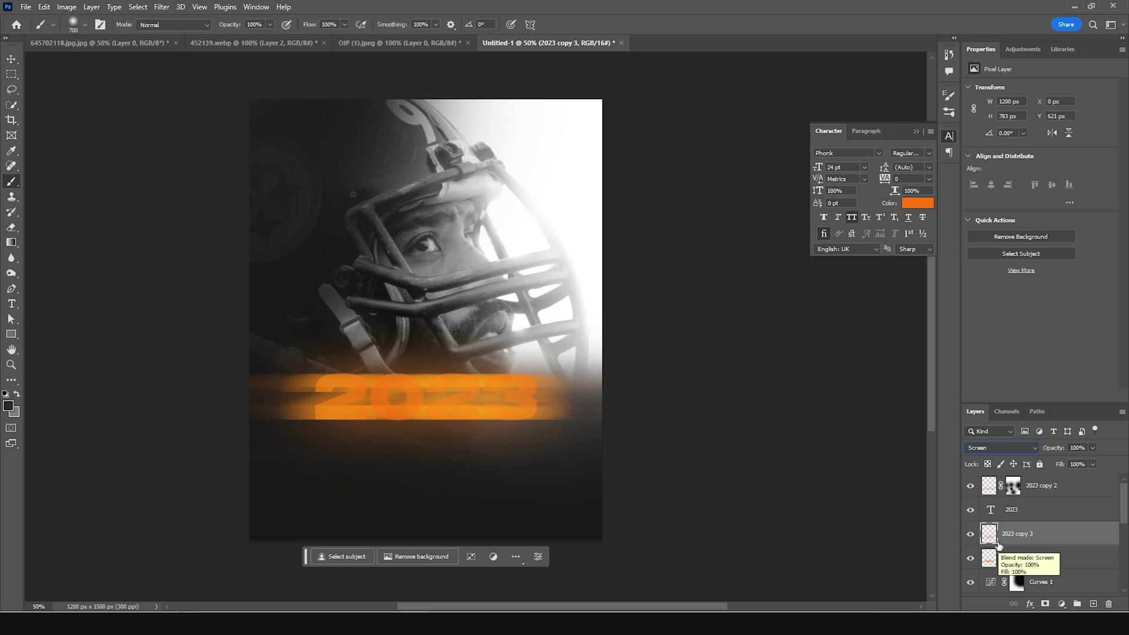
click(999, 510)
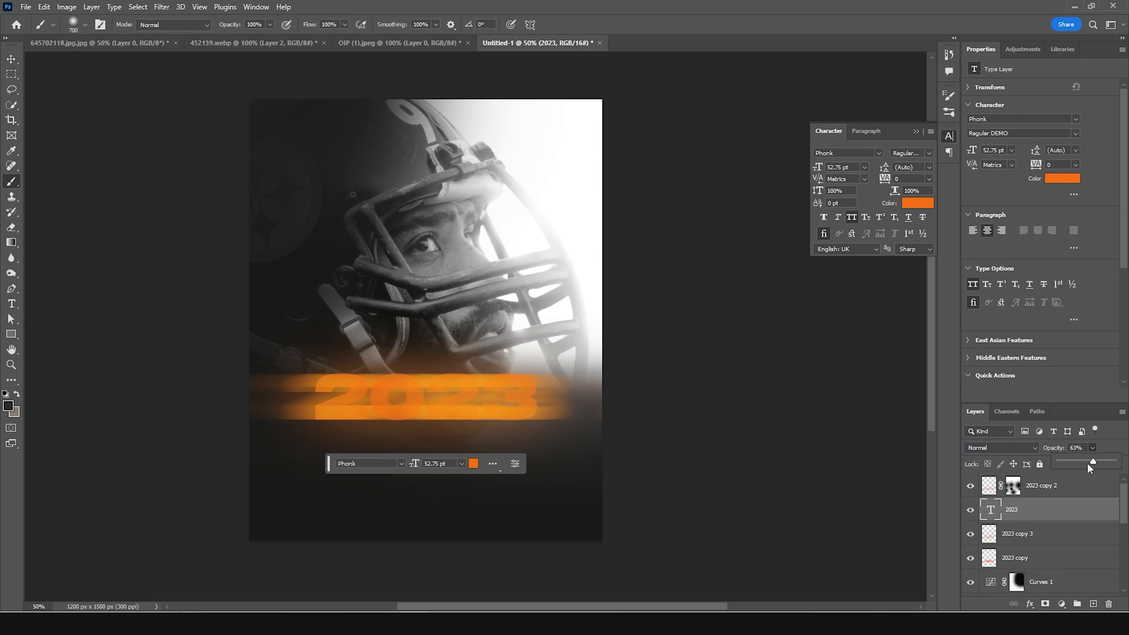
drag(1096, 463, 1099, 465)
Group the 2023 text layer with its three blurred copies and name the group "text"
click(995, 482)
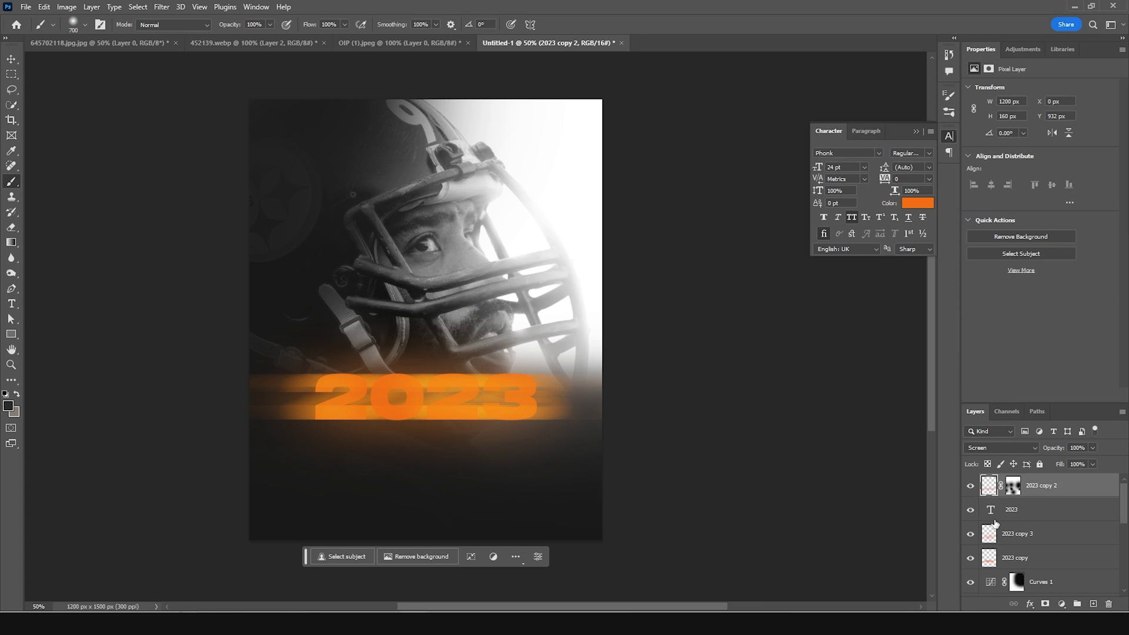
shift+click(994, 569)
key(ctrl+g)
double_click(1029, 482)
text(c)
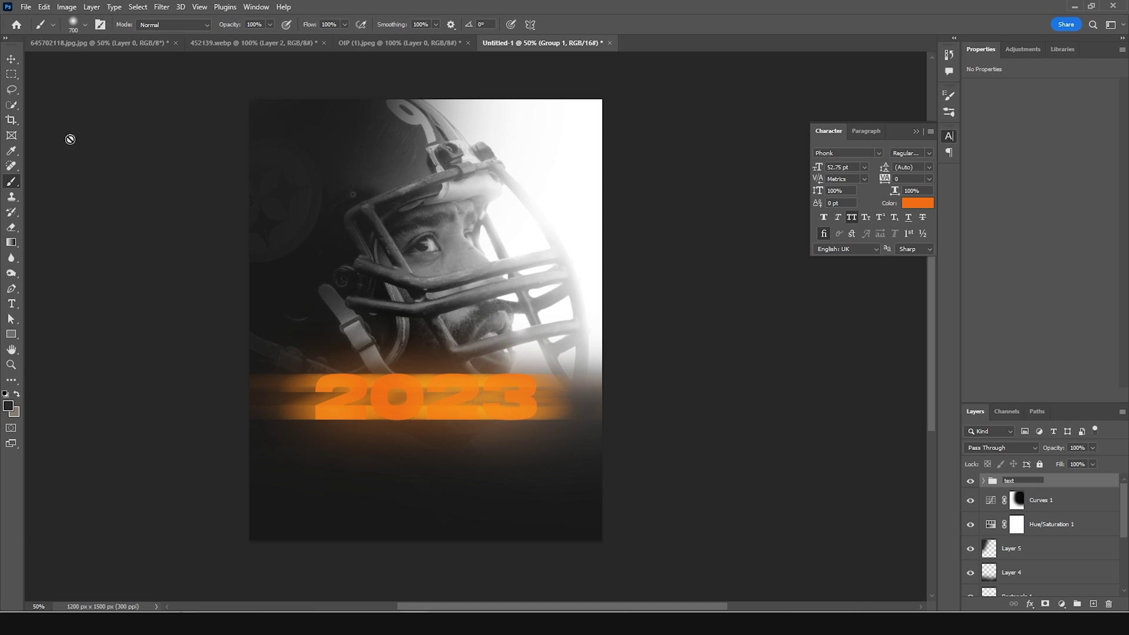
Nudge the text group slightly down the poster, further below the player's chin
click(12, 61)
key(Down)
key(Down)
key(Down)
key(shift+Down)
key(shift+Down)
key(shift+Down)
key(shift+Down)
key(shift+Down)
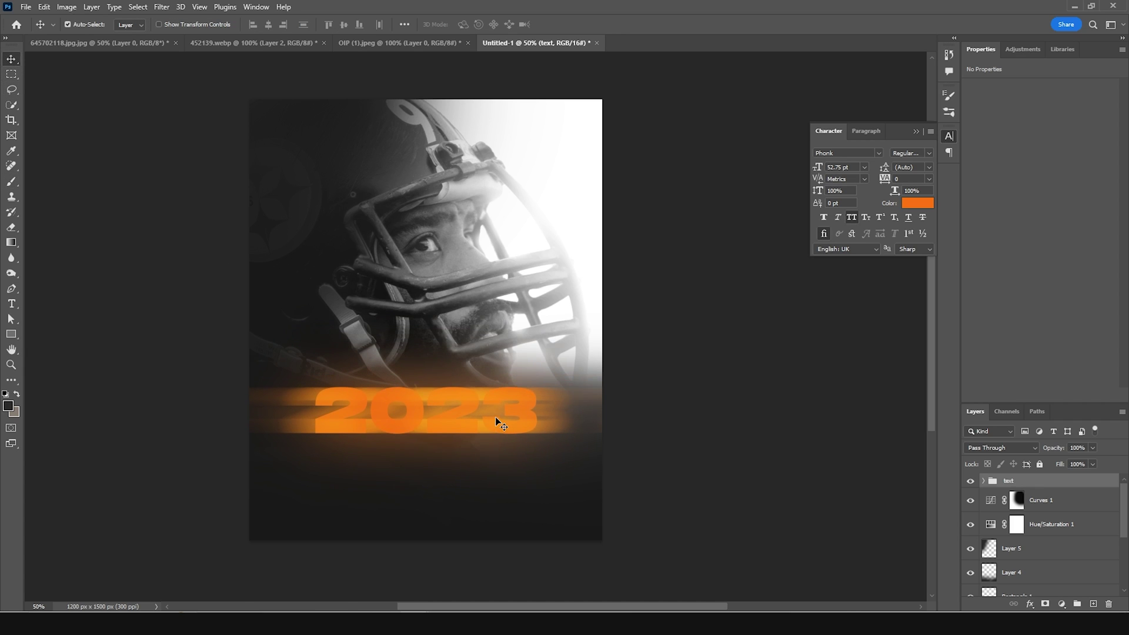
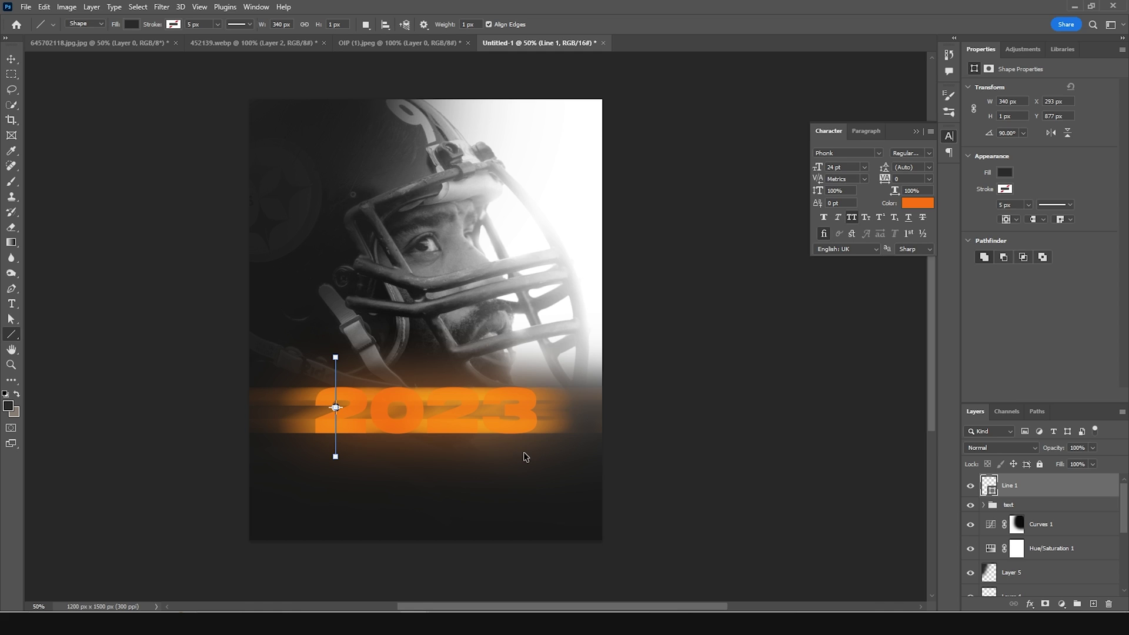
Duplicate the thin vertical line and shift the copy horizontally to X 605.50 px, between the 0 and the second 2
key(ctrl+j)
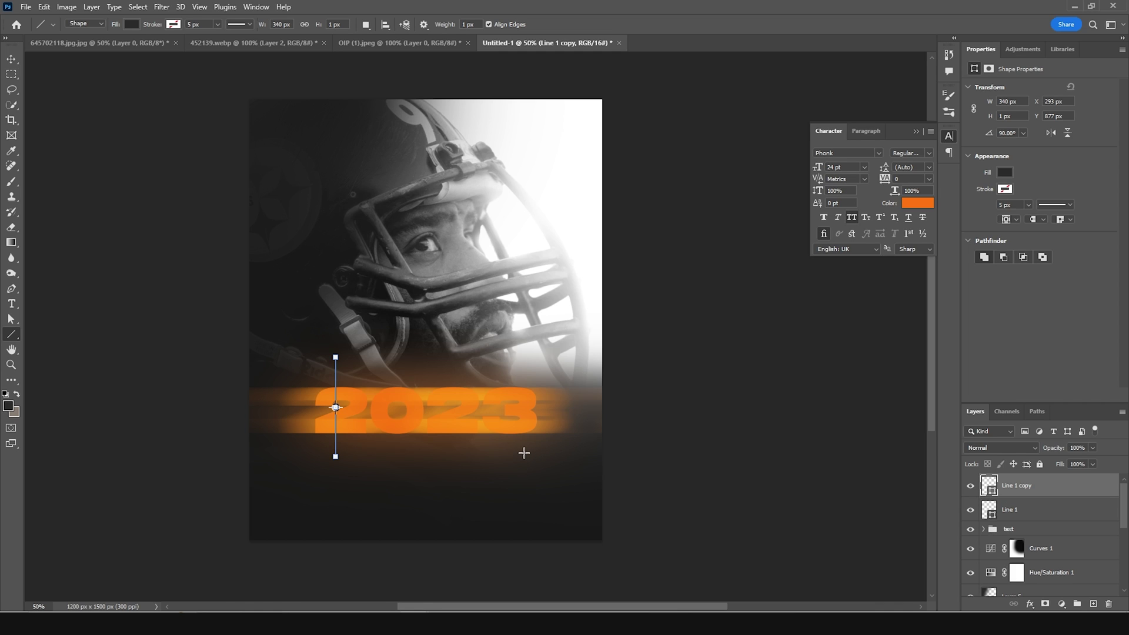
click(12, 63)
key(ctrl+t)
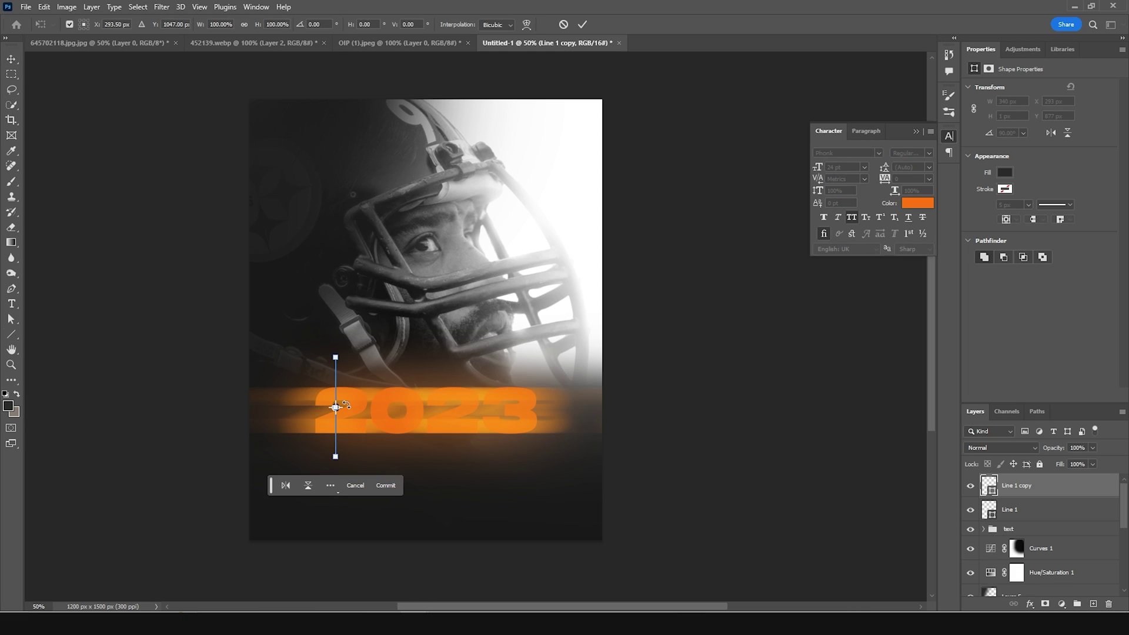
drag(336, 407, 349, 407)
key(shift+Right)
key(shift+Right)
key(shift+Right)
key(shift+Right)
key(shift+Right)
key(shift+Right)
key(shift+Right)
key(shift+Right)
key(shift+Right)
key(shift+Right)
key(shift+Right)
key(shift+Right)
key(shift+Right)
key(shift+Right)
key(shift+Right)
key(shift+Right)
key(shift+Right)
key(shift+Right)
key(shift+Right)
key(shift+Right)
key(shift+Right)
key(shift+Right)
key(shift+Right)
key(shift+Right)
key(shift+Right)
key(shift+Right)
key(shift+Right)
key(Left)
key(Left)
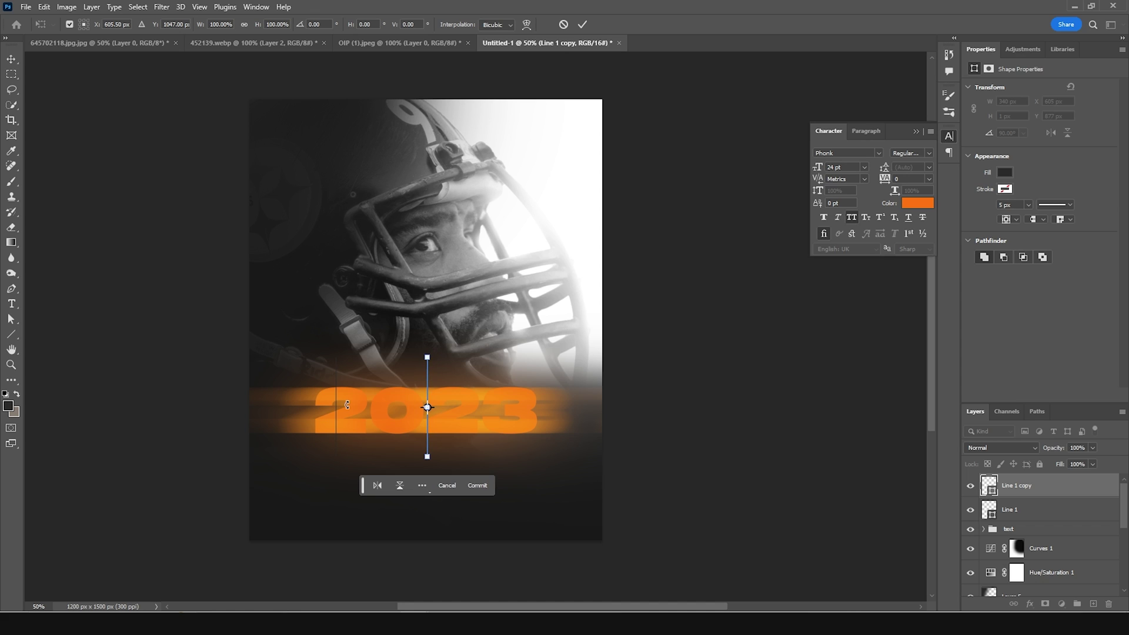
key(Return)
Duplicate the middle vertical line and shift the copy horizontally to X 987.50 px, just past the 3
key(ctrl+j)
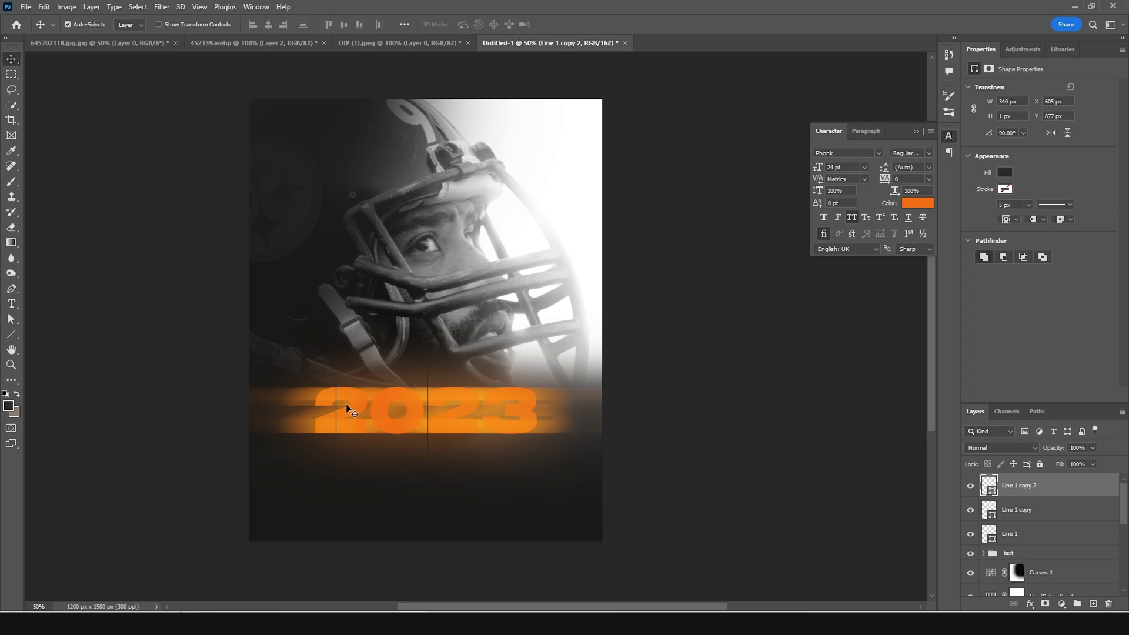
key(ctrl+t)
key(shift+Right)
key(shift+Right)
key(shift+Right)
key(Right)
key(Right)
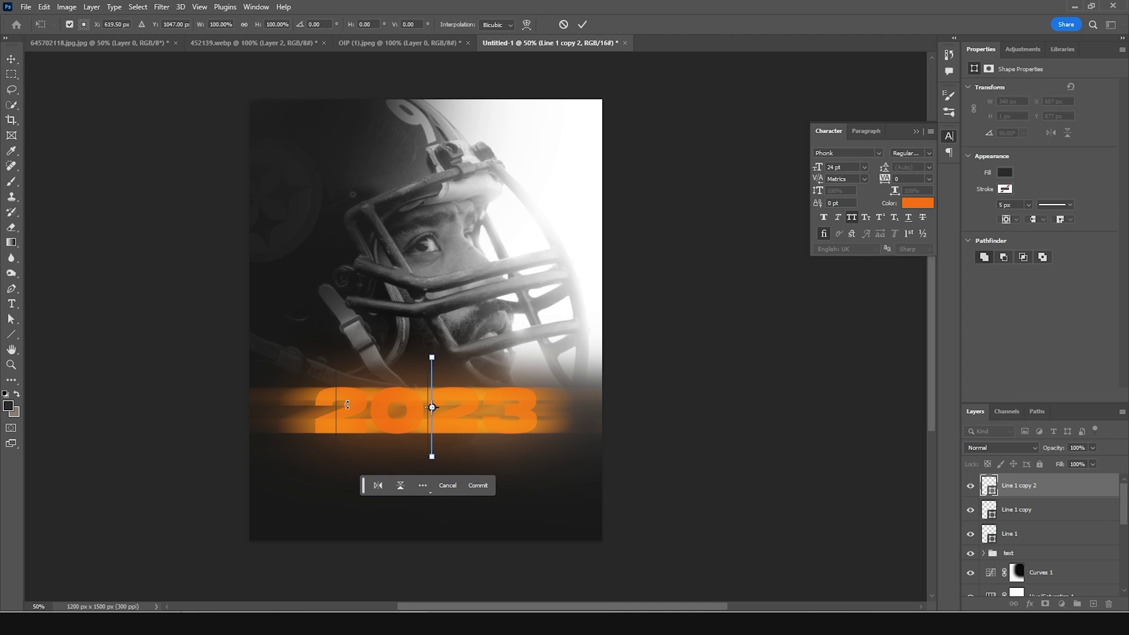
key(shift+Right)
key(shift+Right)
key(shift+Right)
key(shift+Right)
key(shift+Right)
key(shift+Right)
key(shift+Right)
key(shift+Right)
key(shift+Right)
key(shift+Right)
key(shift+Right)
key(shift+Right)
key(shift+Right)
key(shift+Right)
key(shift+Right)
key(shift+Right)
key(shift+Right)
key(shift+Right)
key(shift+Right)
key(shift+Right)
key(shift+Right)
key(shift+Right)
key(shift+Right)
key(shift+Right)
key(shift+Right)
key(shift+Right)
key(shift+Right)
key(shift+Right)
key(shift+Right)
key(shift+Right)
key(shift+Right)
key(shift+Right)
key(Right)
key(Right)
key(Right)
key(Right)
key(Right)
key(Right)
key(Right)
key(Right)
key(Right)
key(Right)
key(Right)
key(Right)
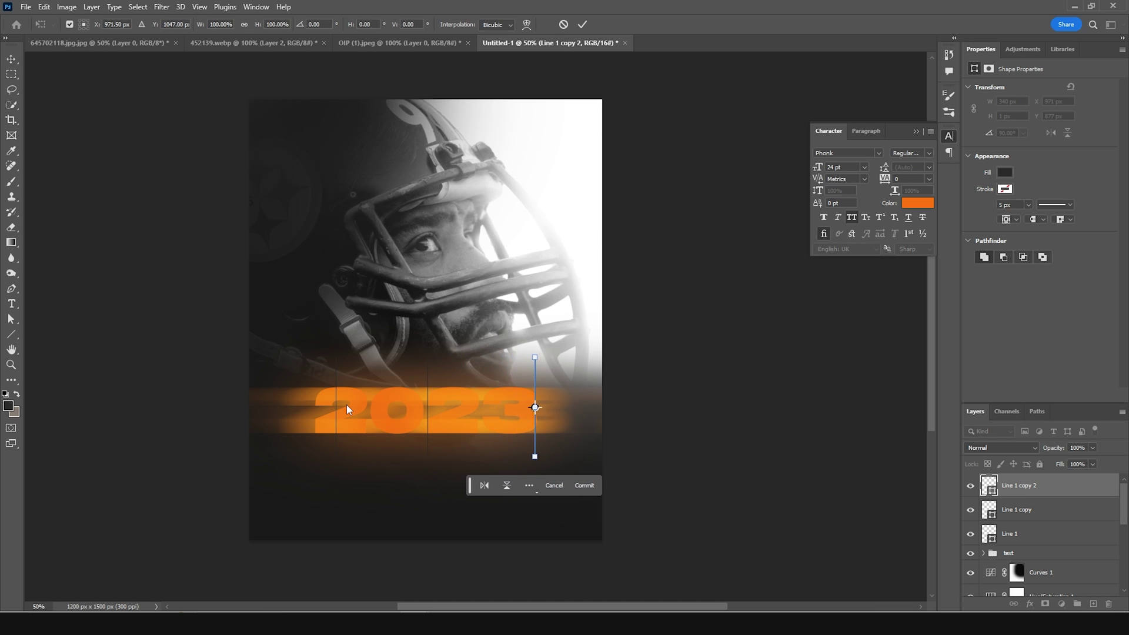
key(Right)
key(Right)
key(Right)
key(Right)
key(Right)
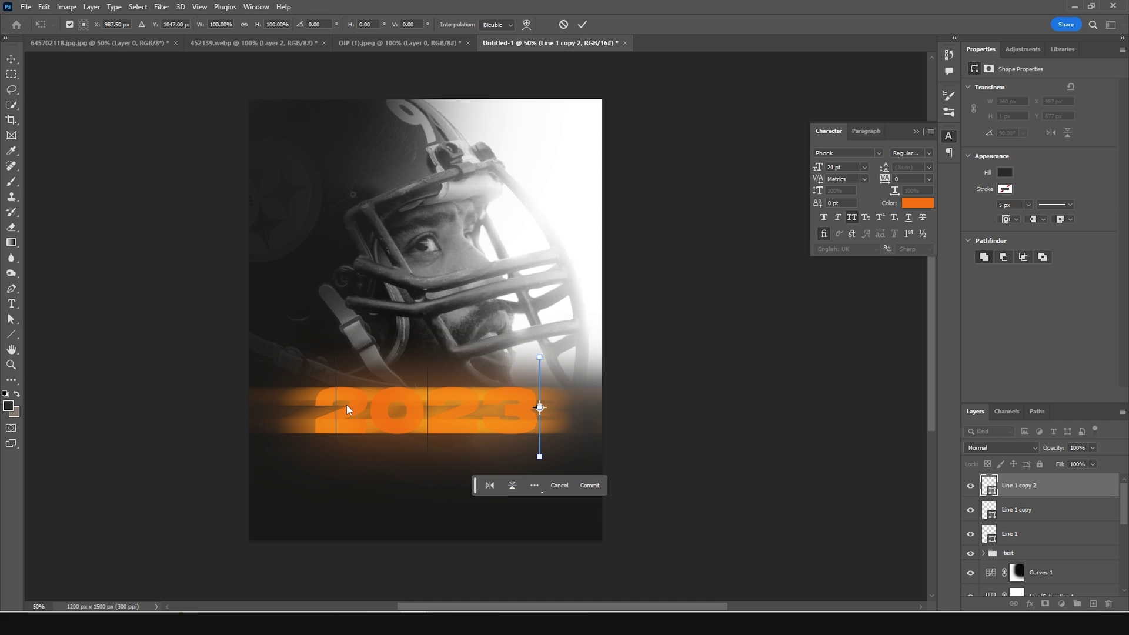
Shift the original line to just before the first 2, and group all three lines under the name "line"
click(986, 533)
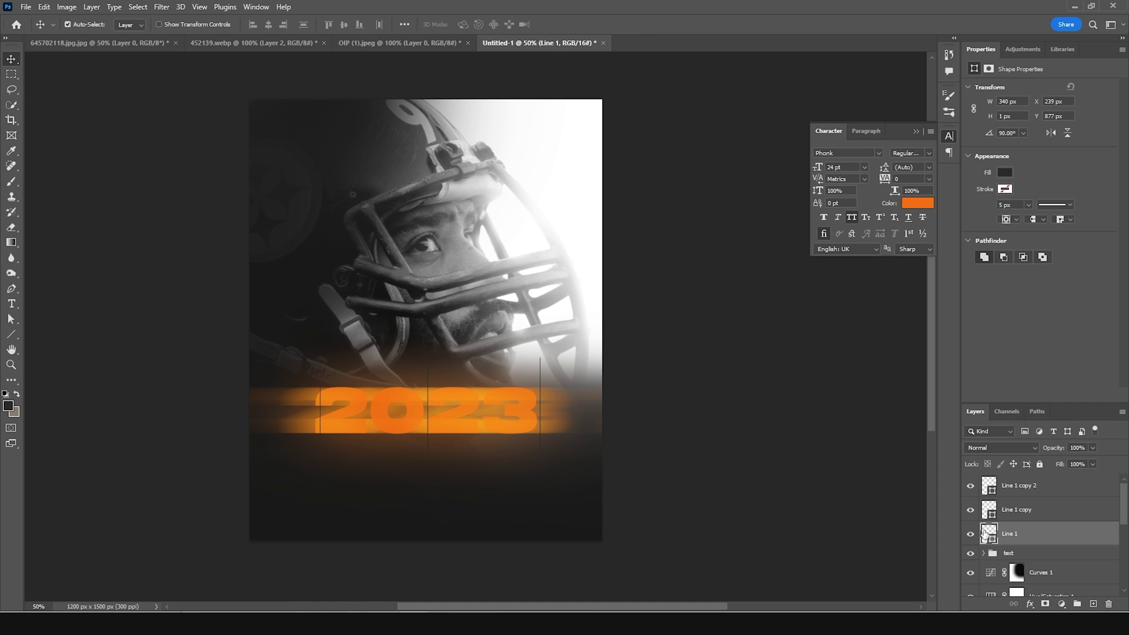
shift+click(1019, 488)
key(ctrl+g)
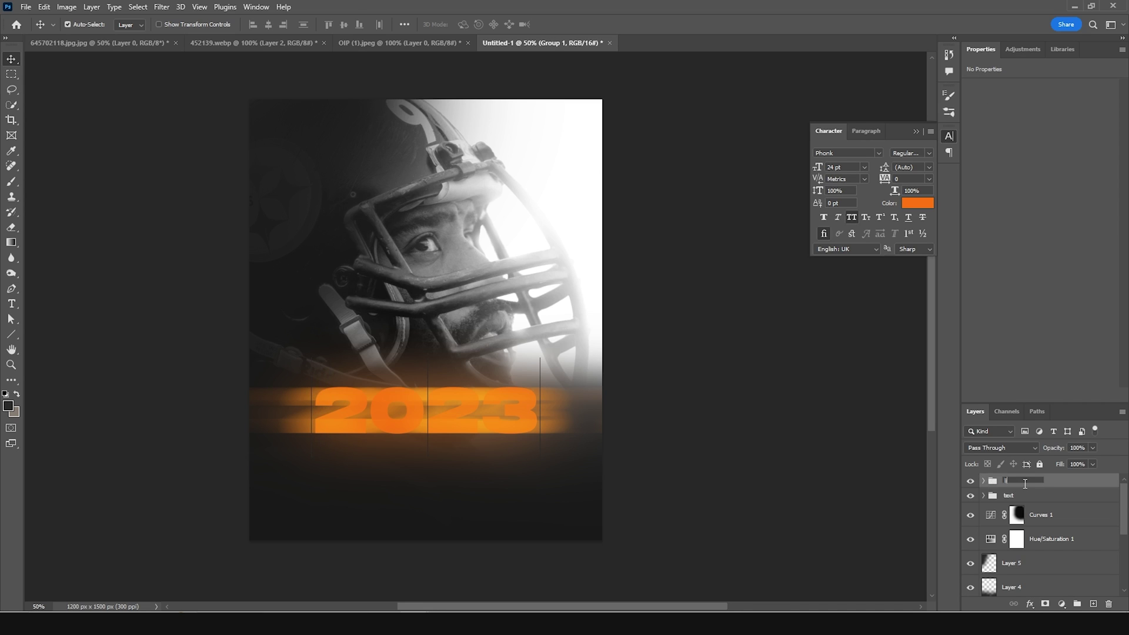
key(Return)
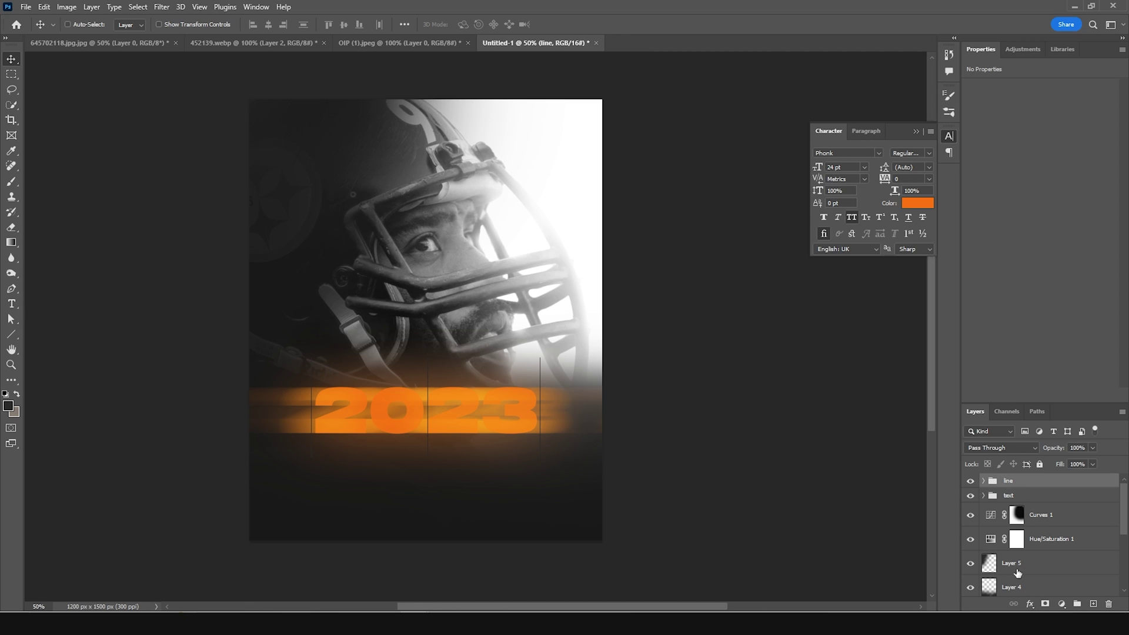
Duplicate the line group, hide the original group and convert the copy to a smart object
key(ctrl+j)
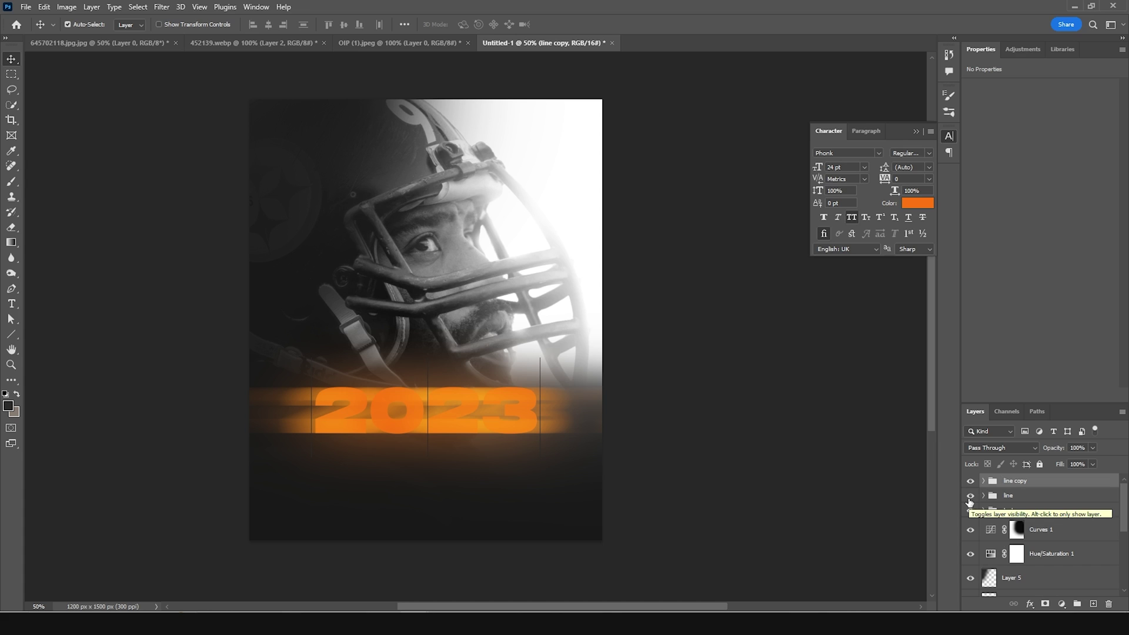
click(969, 496)
right_click(1042, 489)
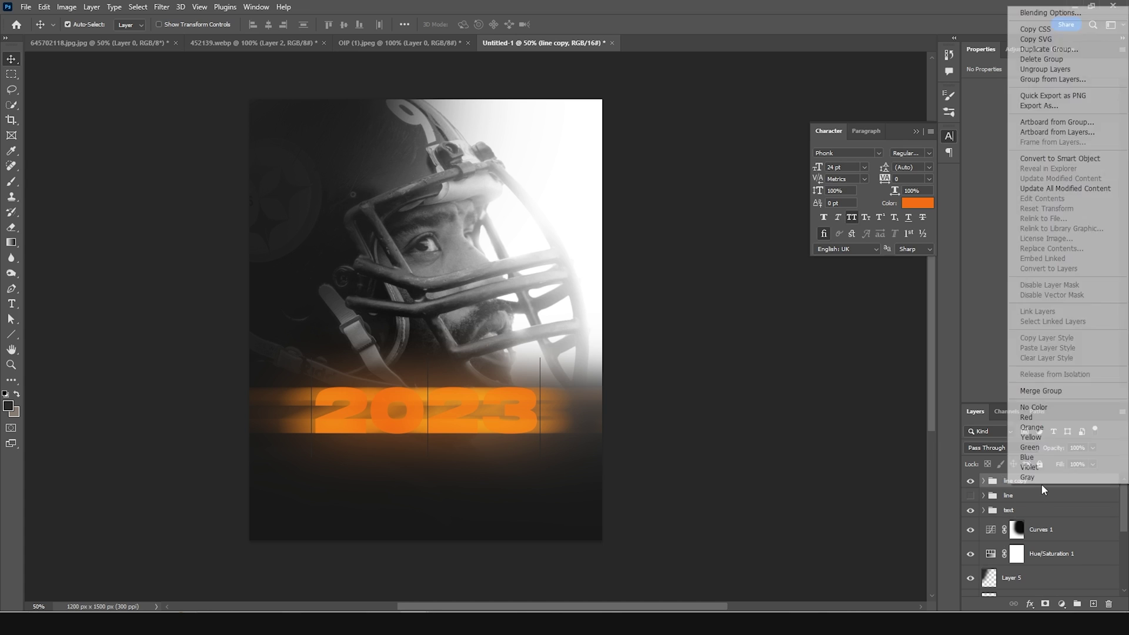
click(1059, 158)
Add a white Color Overlay at Normal blend mode and 100% opacity to the line copy smart object
click(1029, 604)
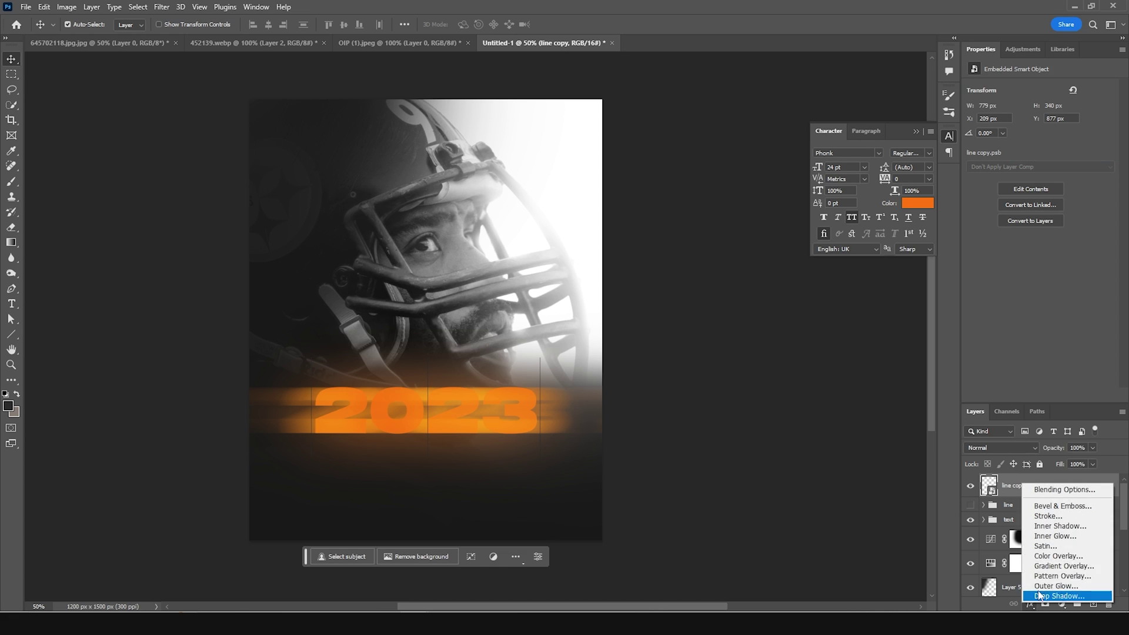
click(1035, 556)
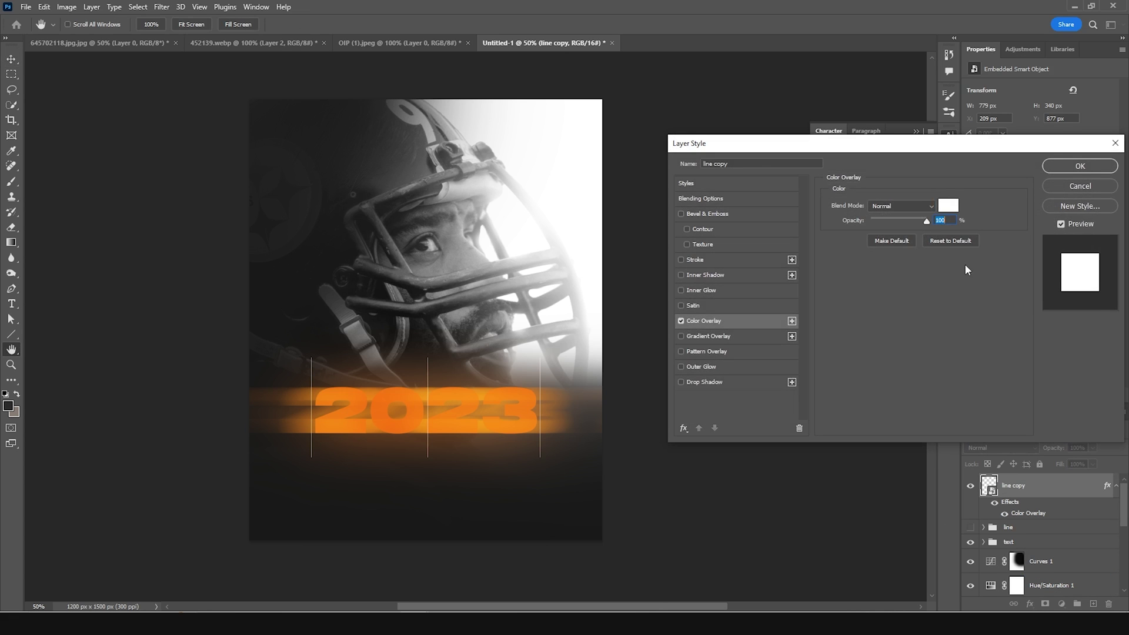
click(1079, 166)
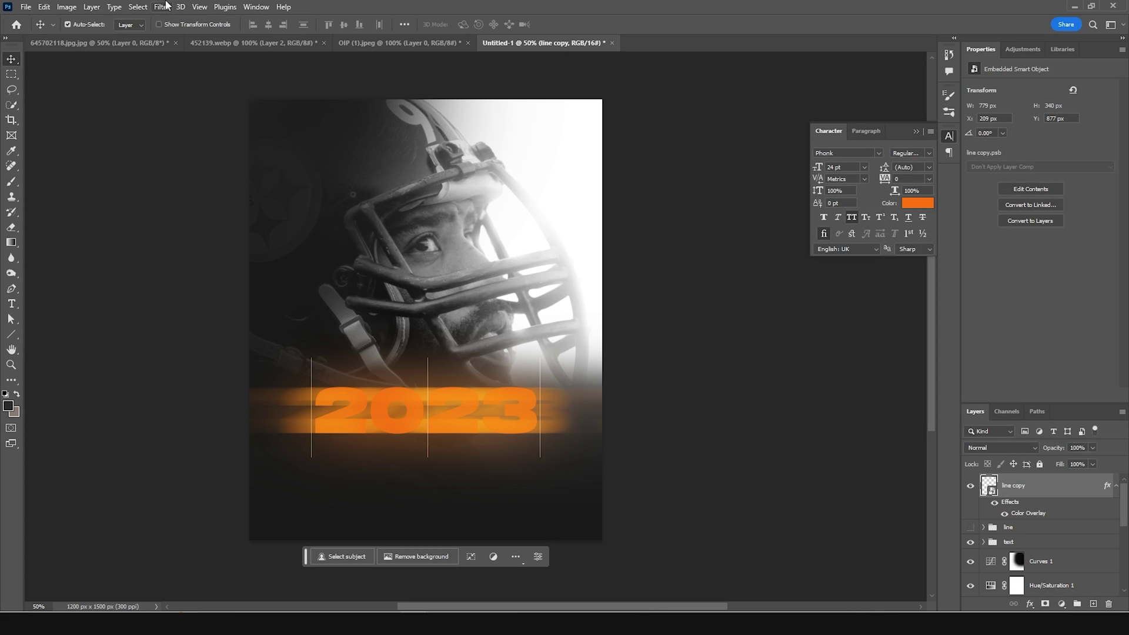
Apply a Gaussian Blur with a radius of 2.3 pixels to the line copy
click(162, 7)
mouse_move(189, 158)
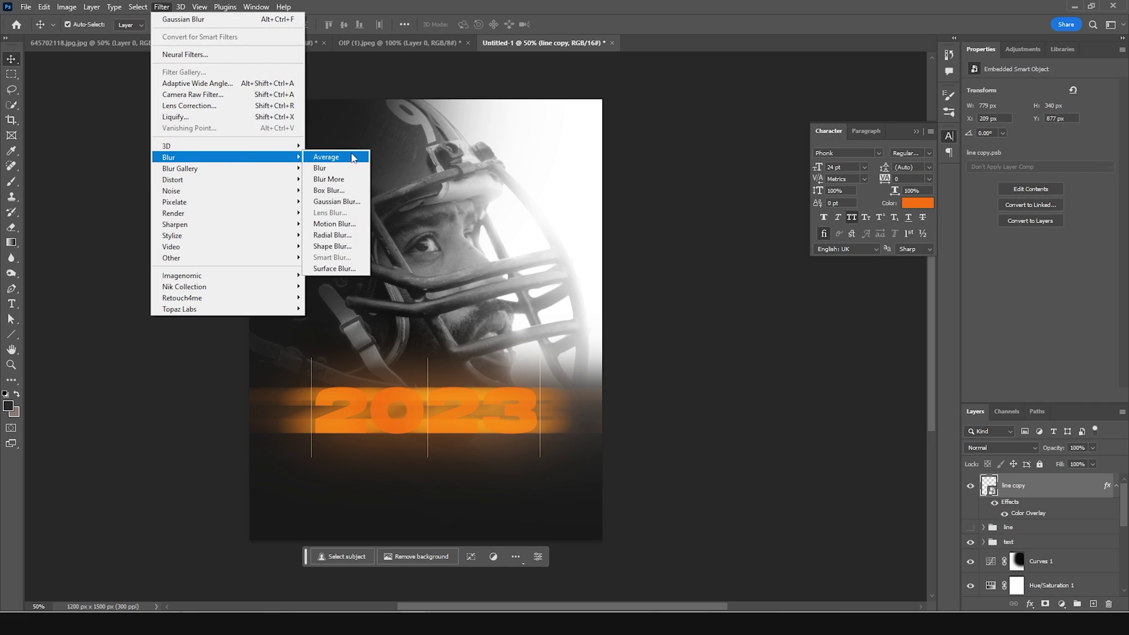
click(337, 202)
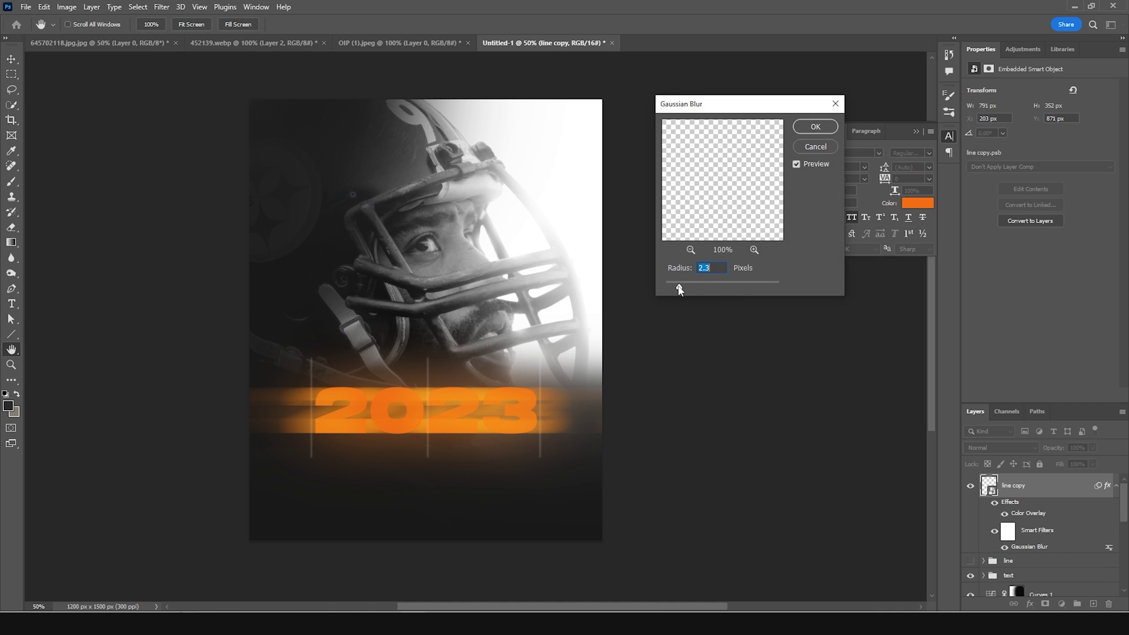
click(815, 126)
Shorten the line copy to about 228 px high around the 2023 title and place its layer between Layer 5 and Layer 4
key(v)
key(ctrl+t)
key(Return)
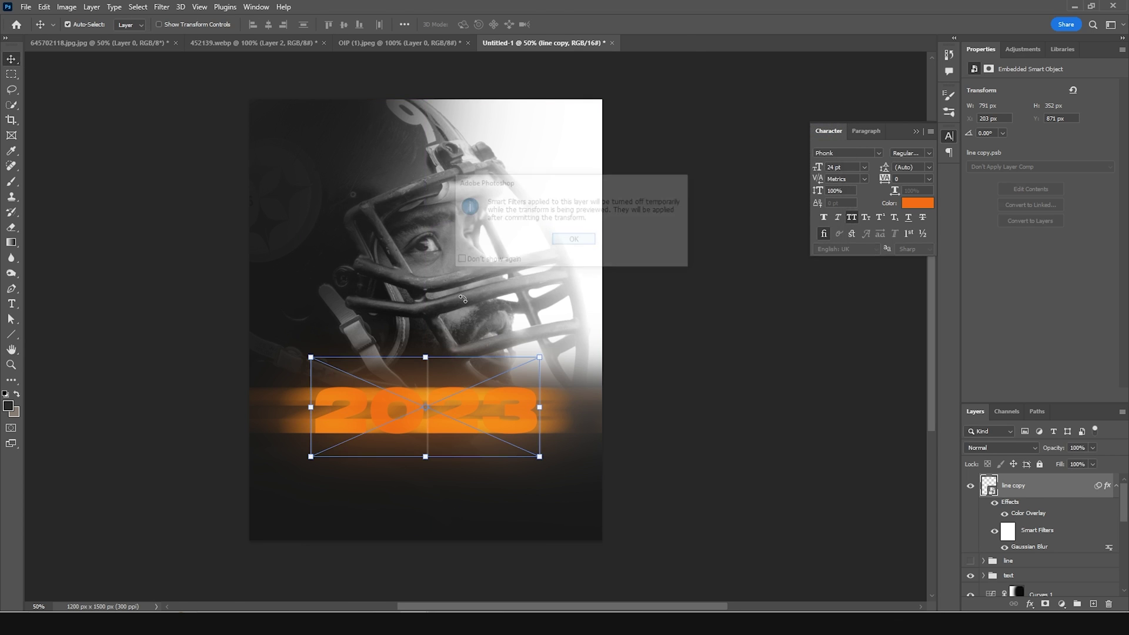
drag(443, 357, 443, 393)
drag(496, 418, 496, 401)
key(Return)
drag(1002, 513, 1012, 550)
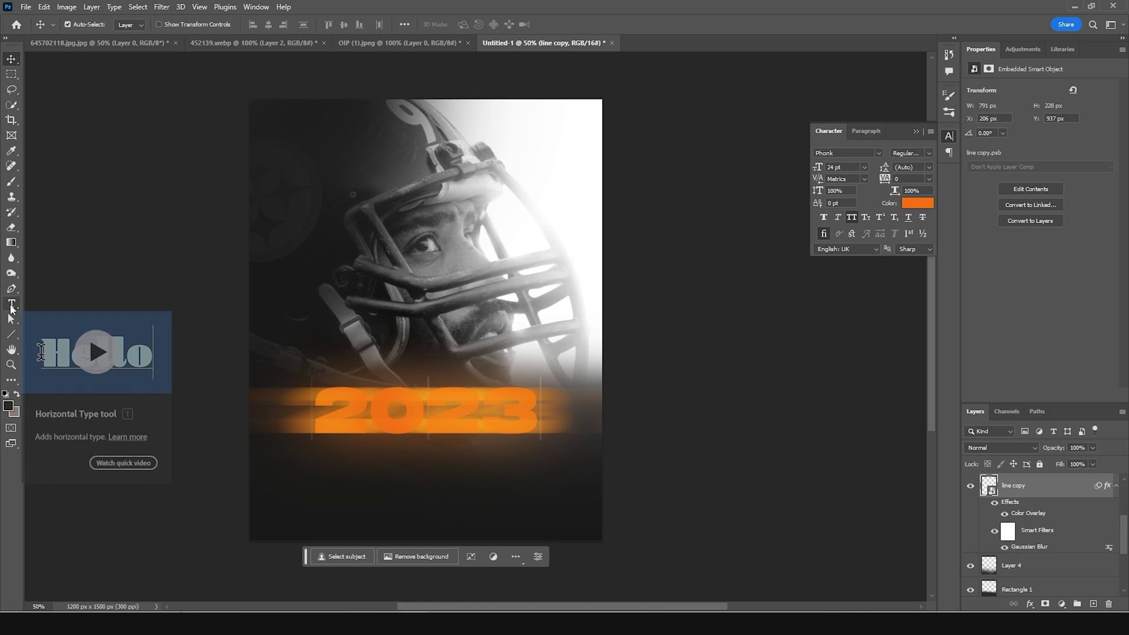
Add a text layer reading "HOME AWAY" in Phonk at 24 pt
click(12, 305)
click(371, 167)
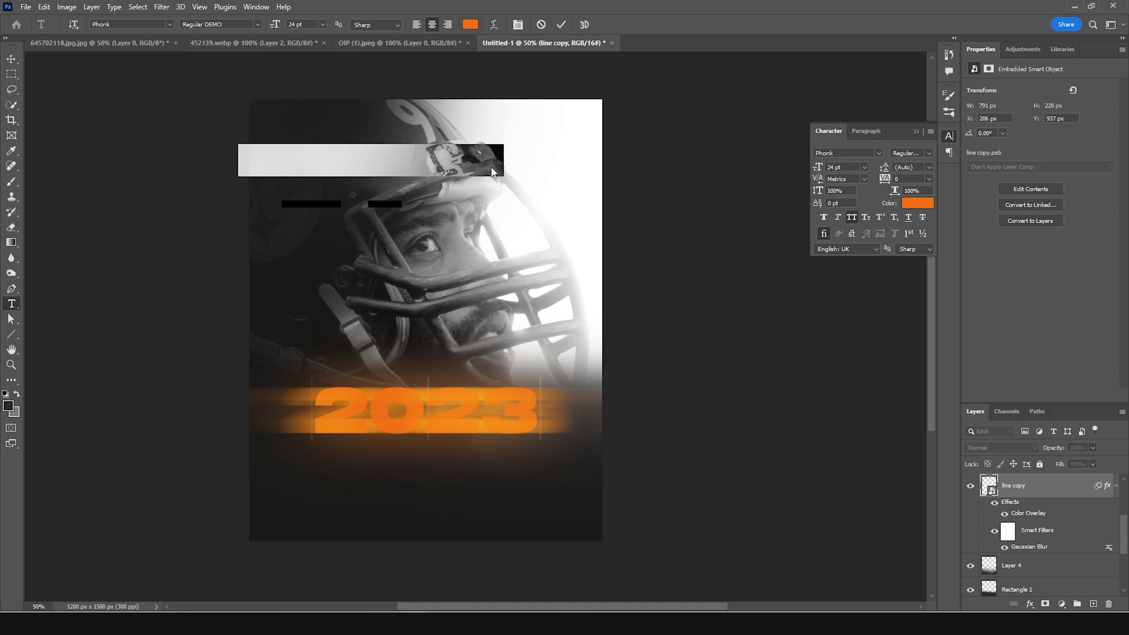
text(GAME TIME)
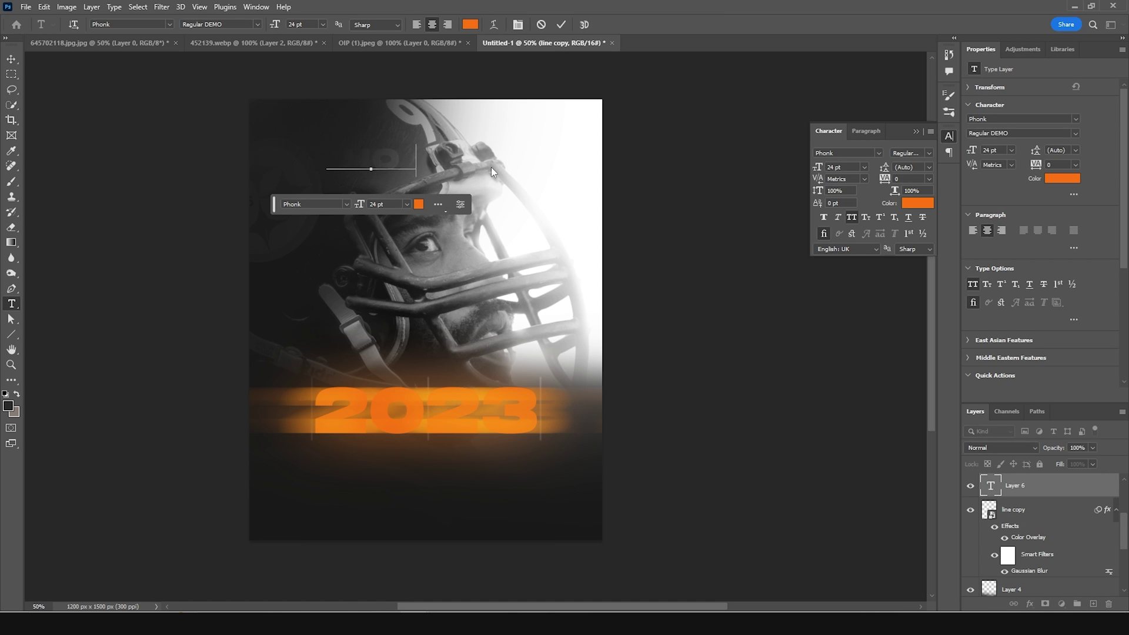
text( AWAY)
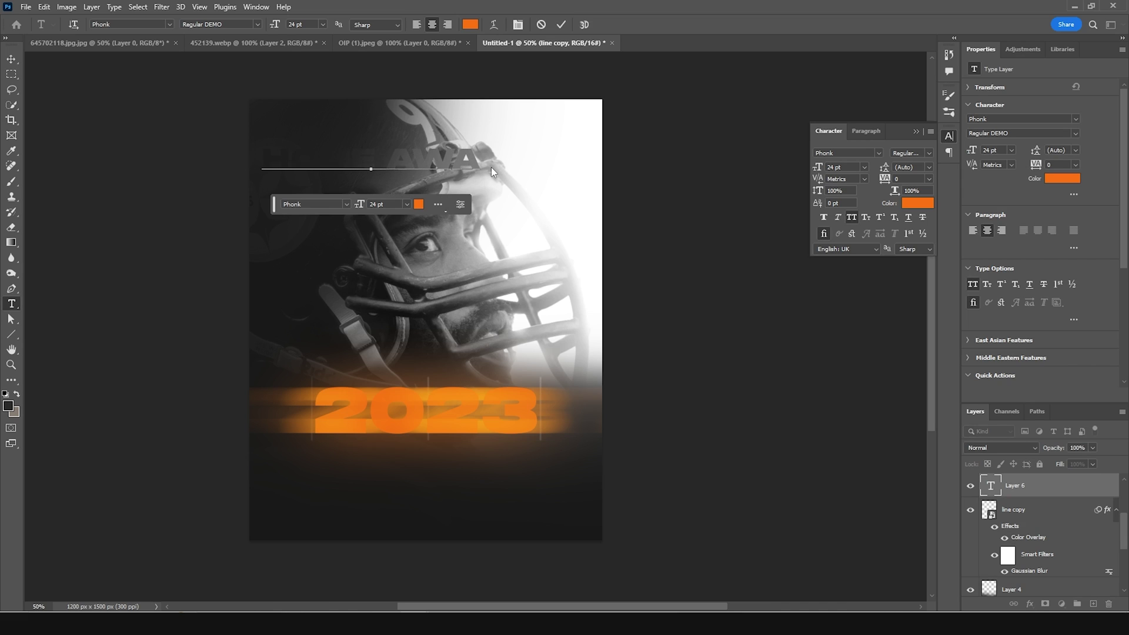
Scale the HOME AWAY text to about 46% and place it below the 2023 title
click(12, 59)
key(ctrl+t)
drag(508, 287, 469, 486)
key(Return)
key(ctrl+t)
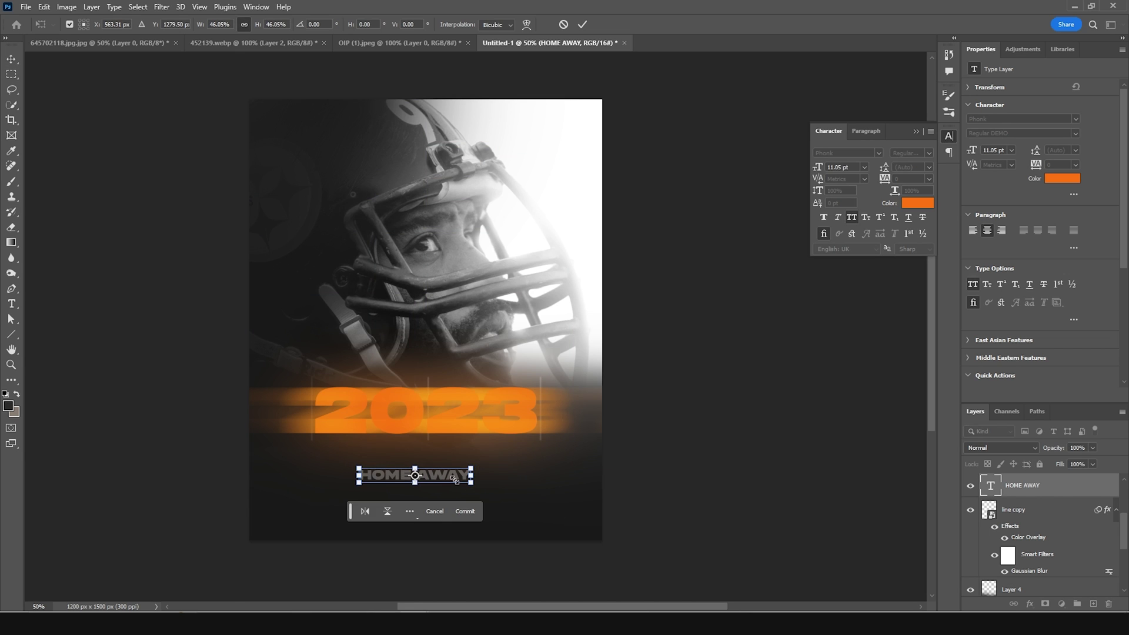
key(Return)
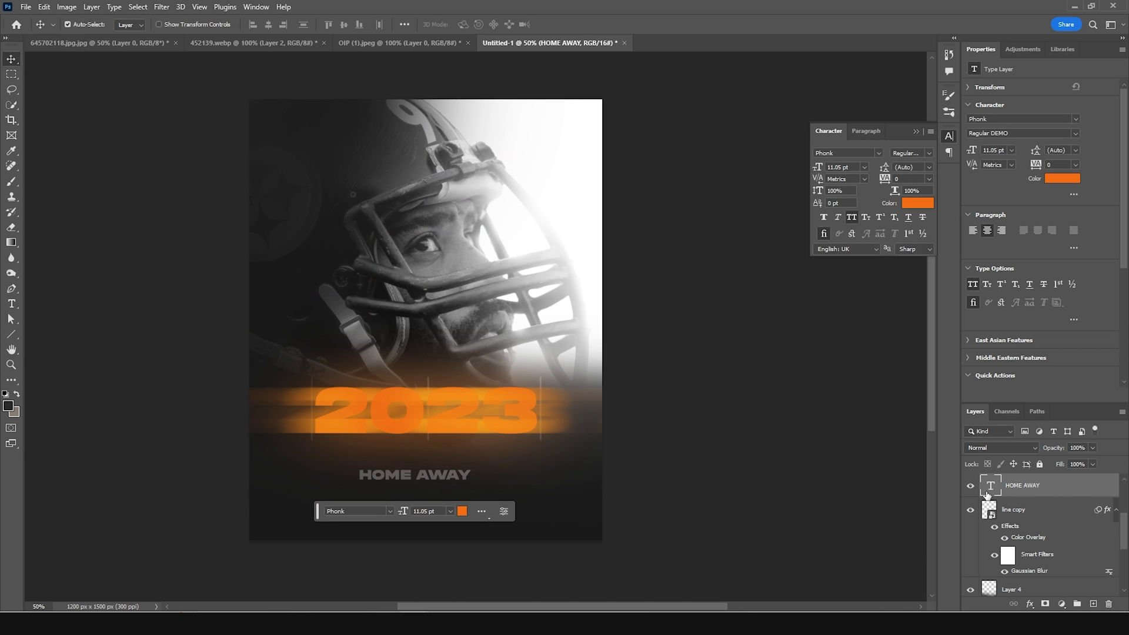
Set the color of the whole HOME AWAY text to white
double_click(990, 486)
click(910, 204)
drag(671, 385, 651, 351)
click(909, 345)
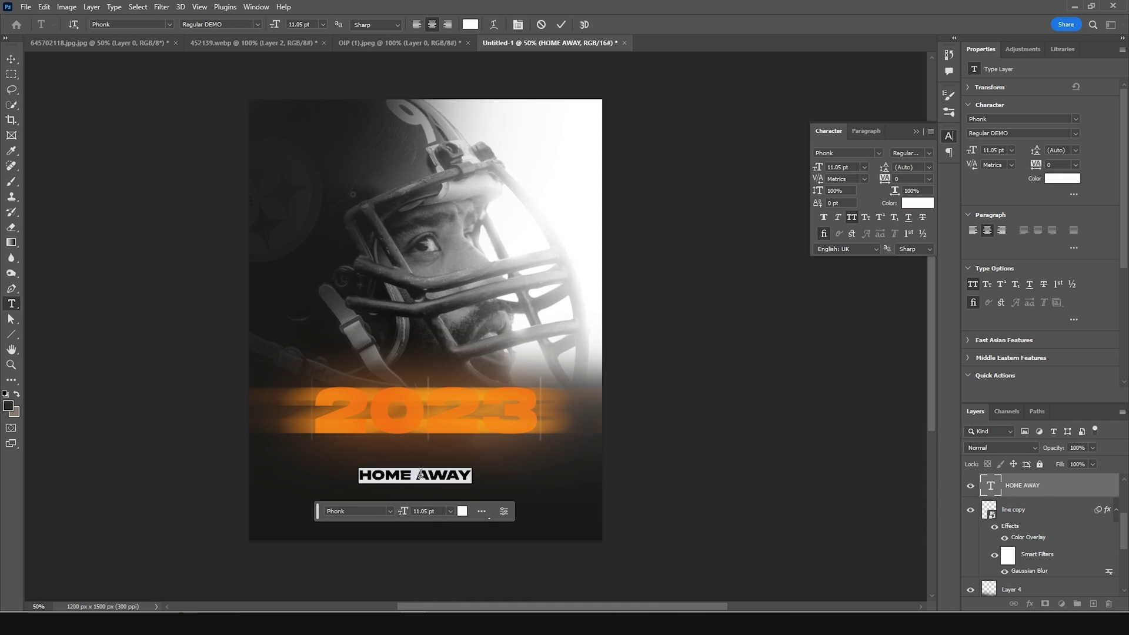
Recolor only the word AWAY with an orange sampled from the 2023 title
drag(420, 474, 530, 473)
click(910, 203)
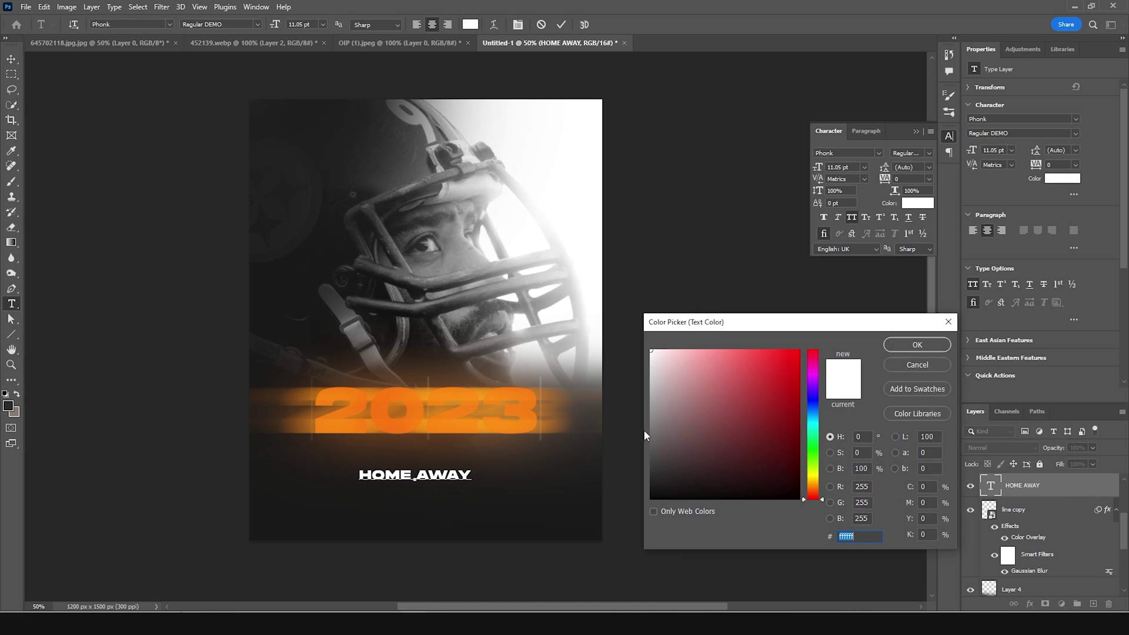
click(450, 412)
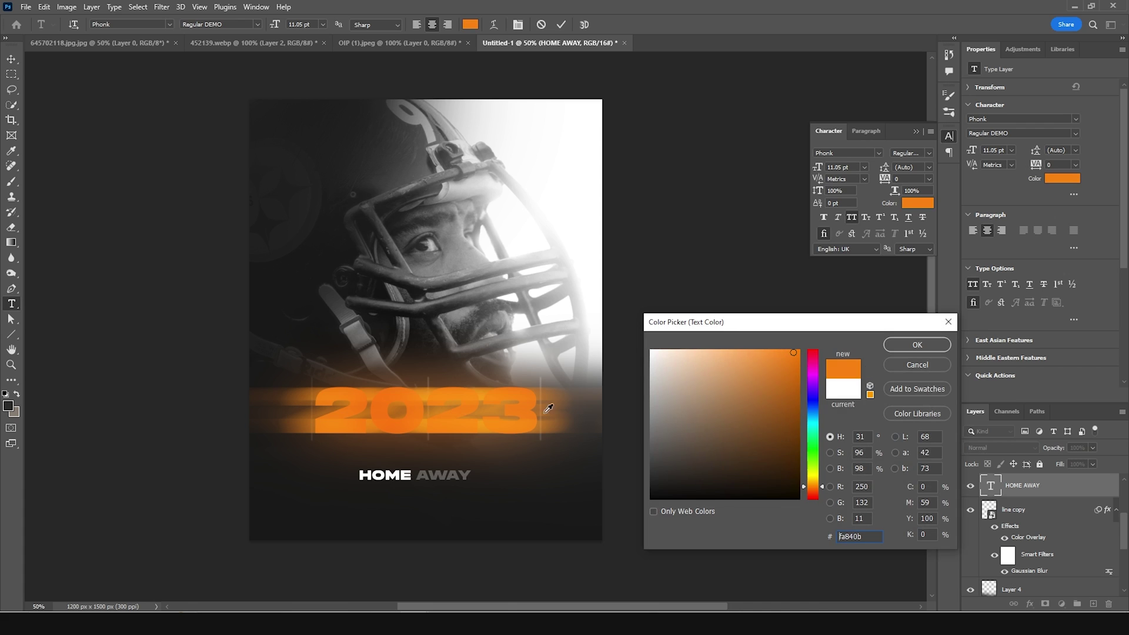
click(890, 349)
Move the HOME AWAY layer directly above Hue/Saturation 1 and scale the text to about 77%
scroll(1003, 529, up, 2)
drag(992, 552, 988, 493)
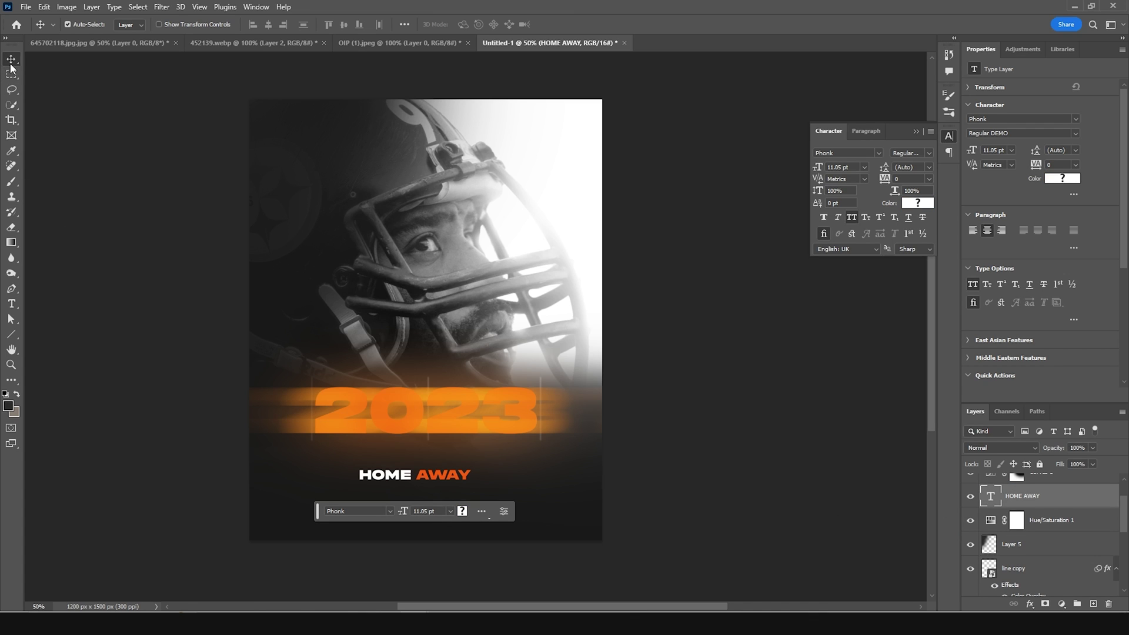
key(ctrl+t)
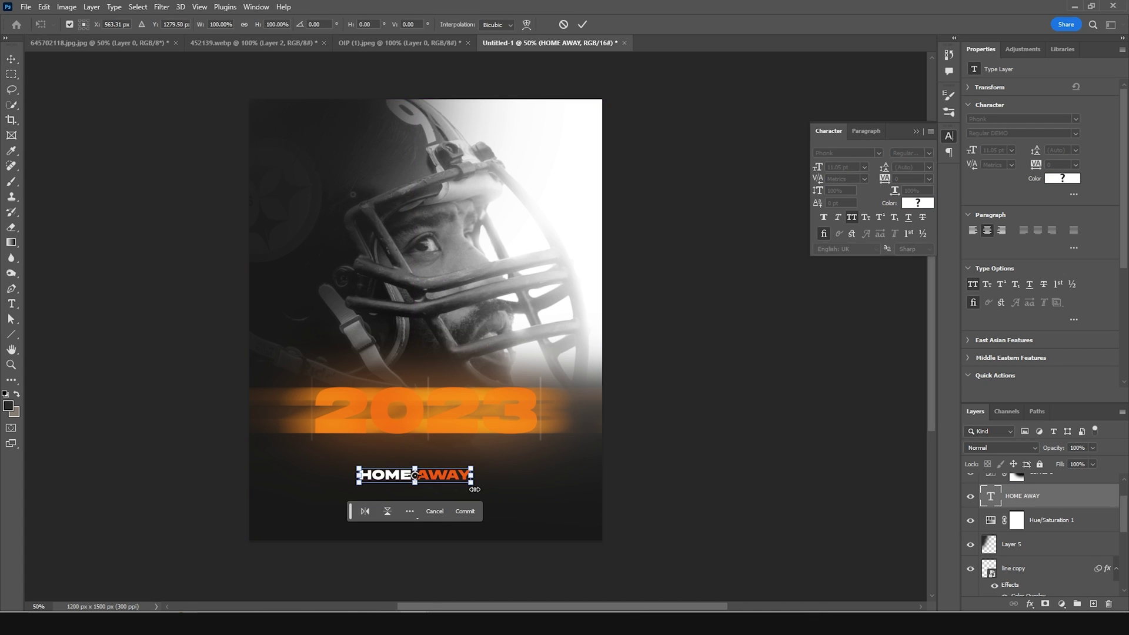
drag(471, 486, 458, 487)
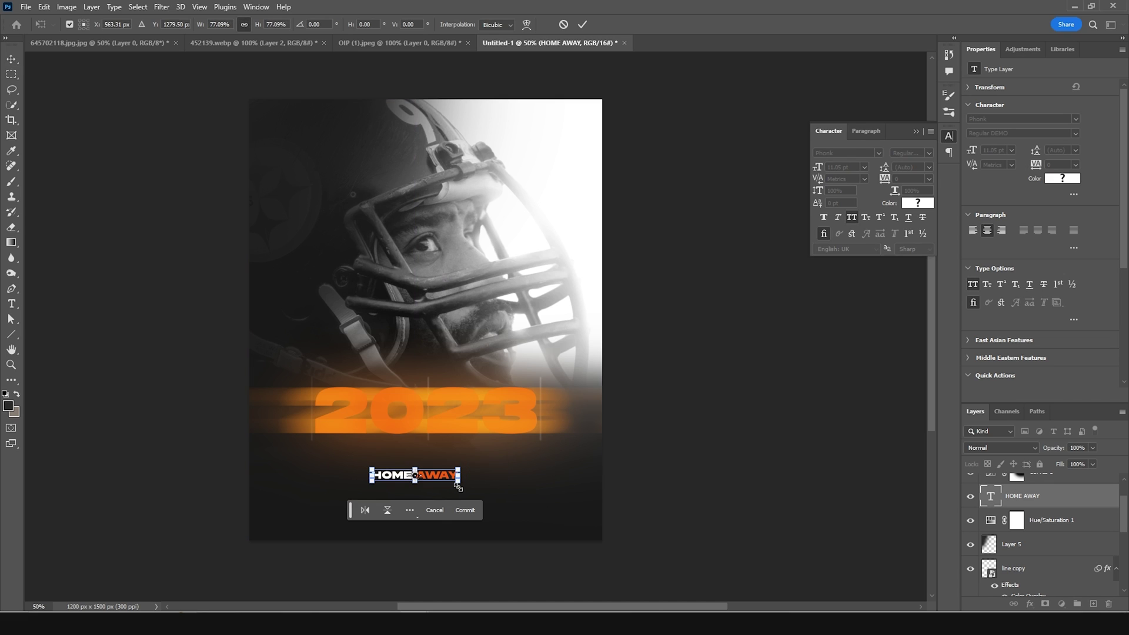
key(Return)
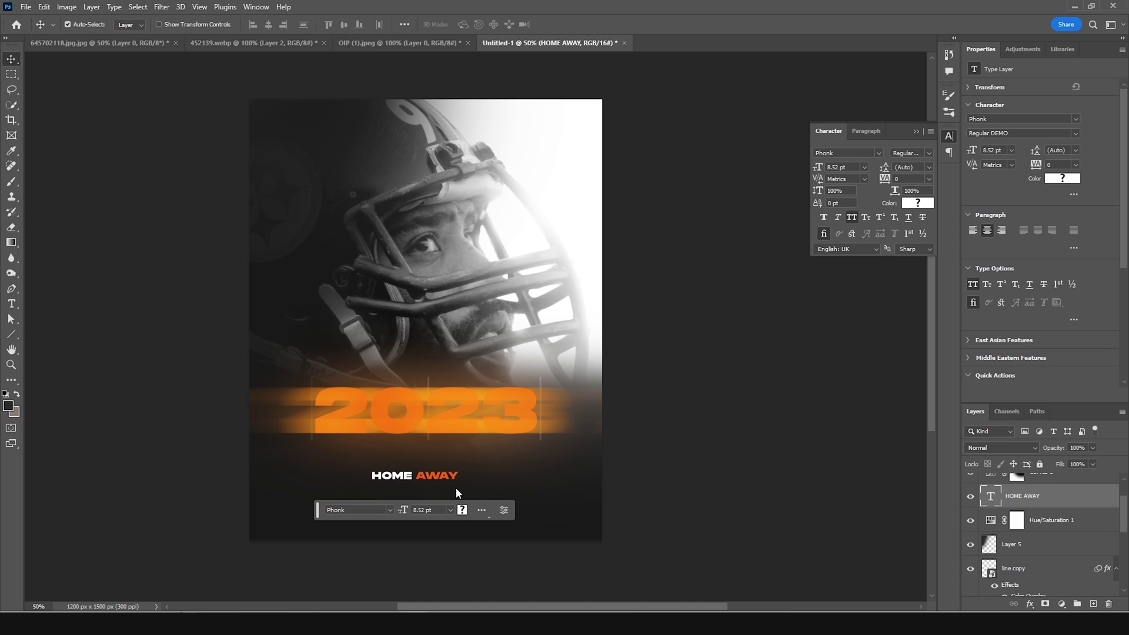
Nudge the HOME AWAY text slightly down the poster, further from the 2023 title
key(Down)
key(Down)
key(Down)
key(Down)
key(Down)
key(Down)
key(Down)
key(Down)
key(Down)
key(Down)
key(Down)
key(Down)
key(Down)
key(Down)
key(Down)
key(Down)
key(Down)
key(Down)
key(Down)
key(Down)
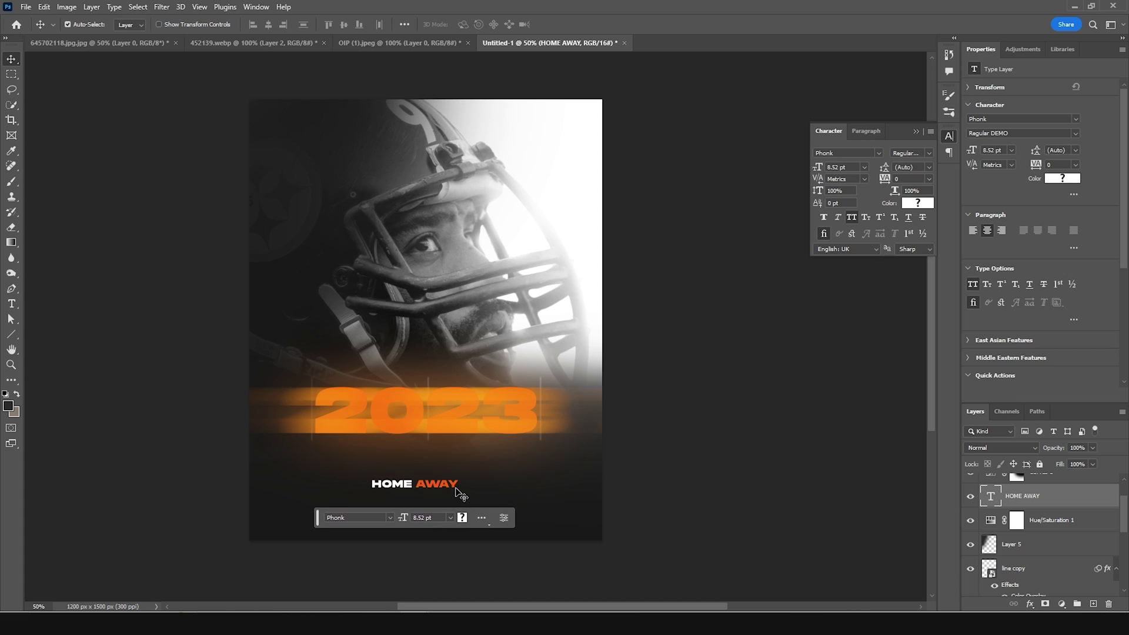
key(Down)
key(Down)
key(Down)
key(Down)
key(Down)
key(Down)
Add a wide lorem ipsum paragraph between the 2023 title and HOME AWAY, in white Gilroy Light at 3 pt
click(11, 306)
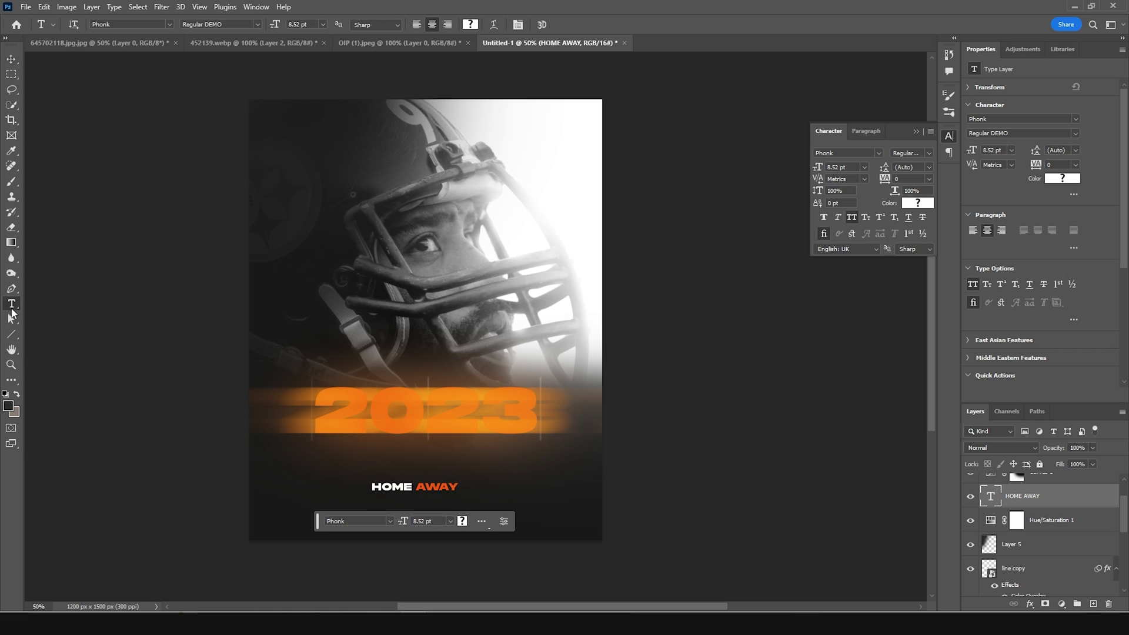
drag(278, 459, 566, 483)
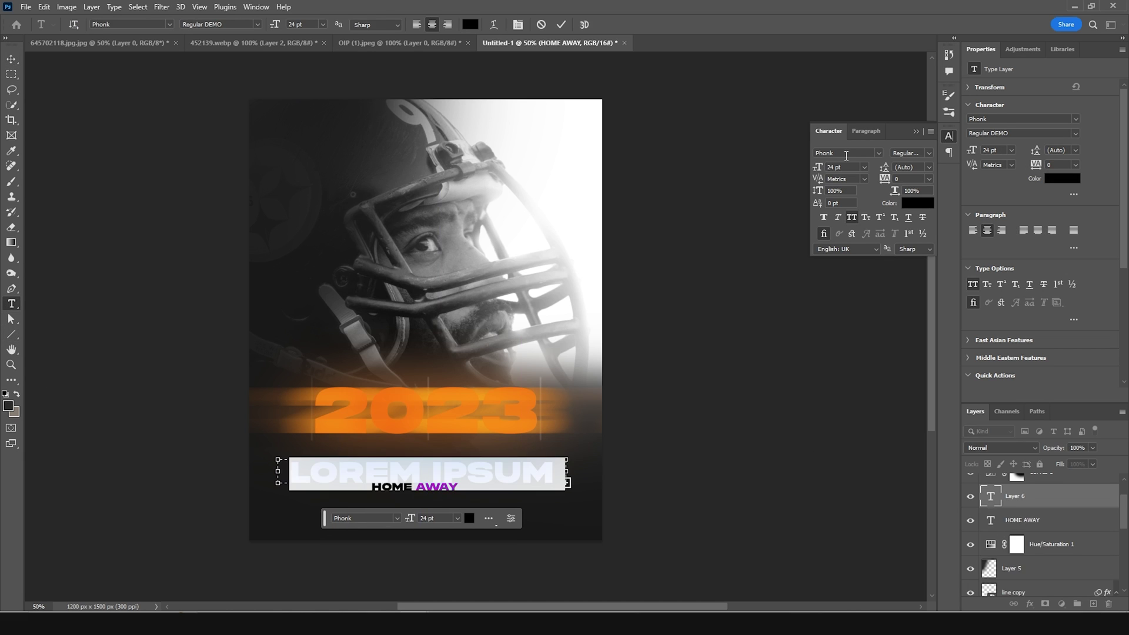
click(878, 153)
click(865, 203)
key(Escape)
key(v)
click(469, 511)
click(657, 350)
key(Return)
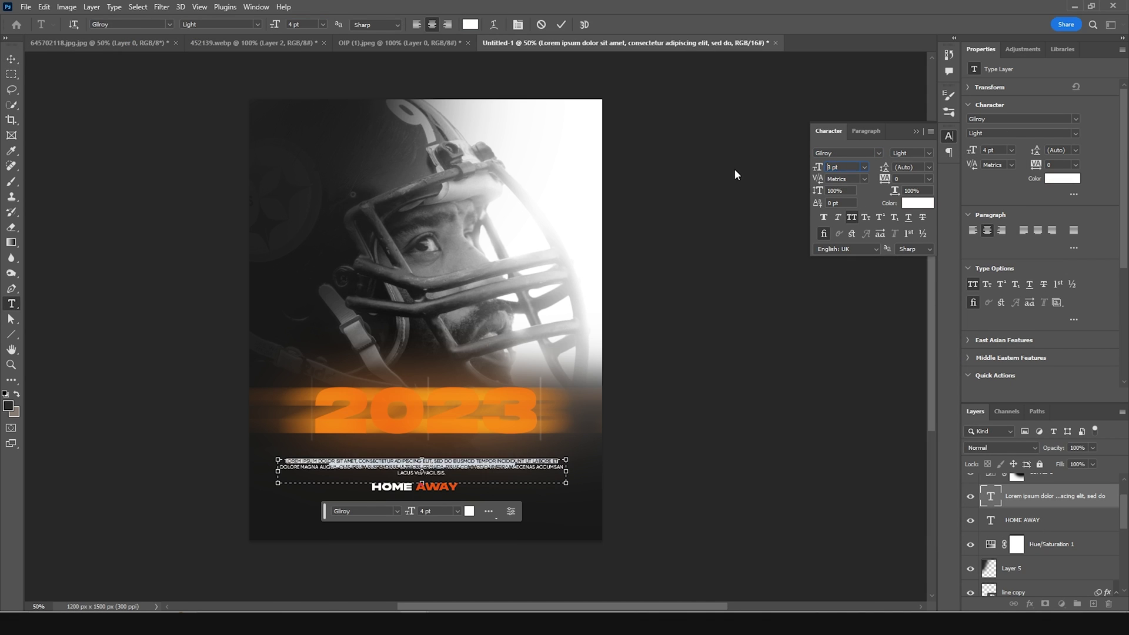
key(ctrl+shift+comma)
Copy Layer 2, the row of team logos, from 452139.webp into the Untitled-1 poster and accept the bit-depth difference
key(ctrl+shift+Tab)
key(ctrl+shift+Tab)
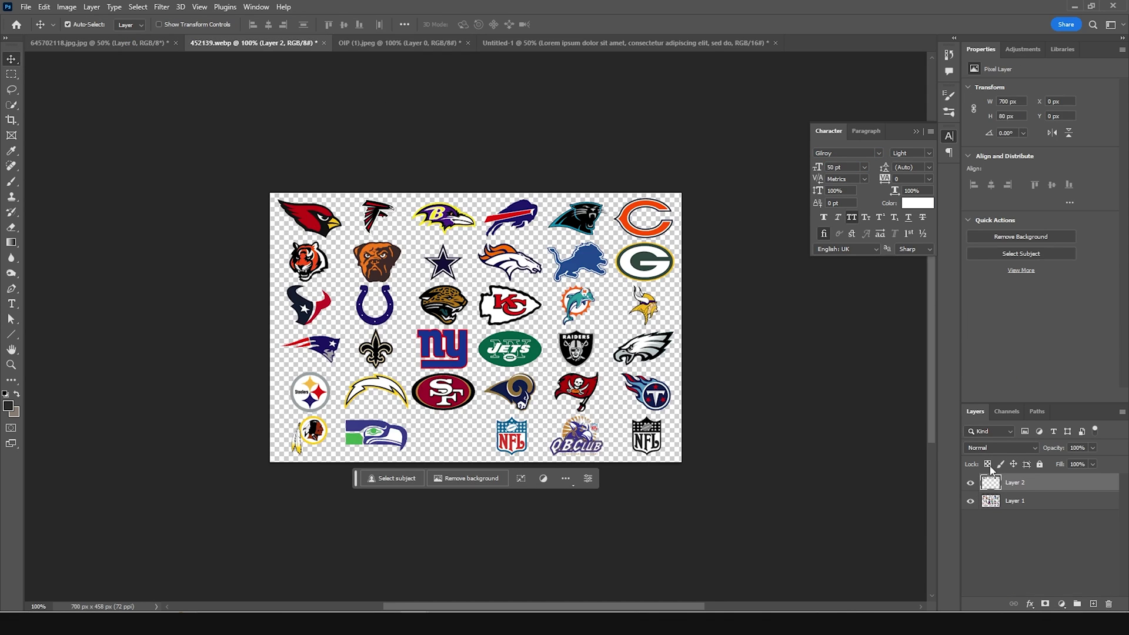
drag(991, 482, 398, 442)
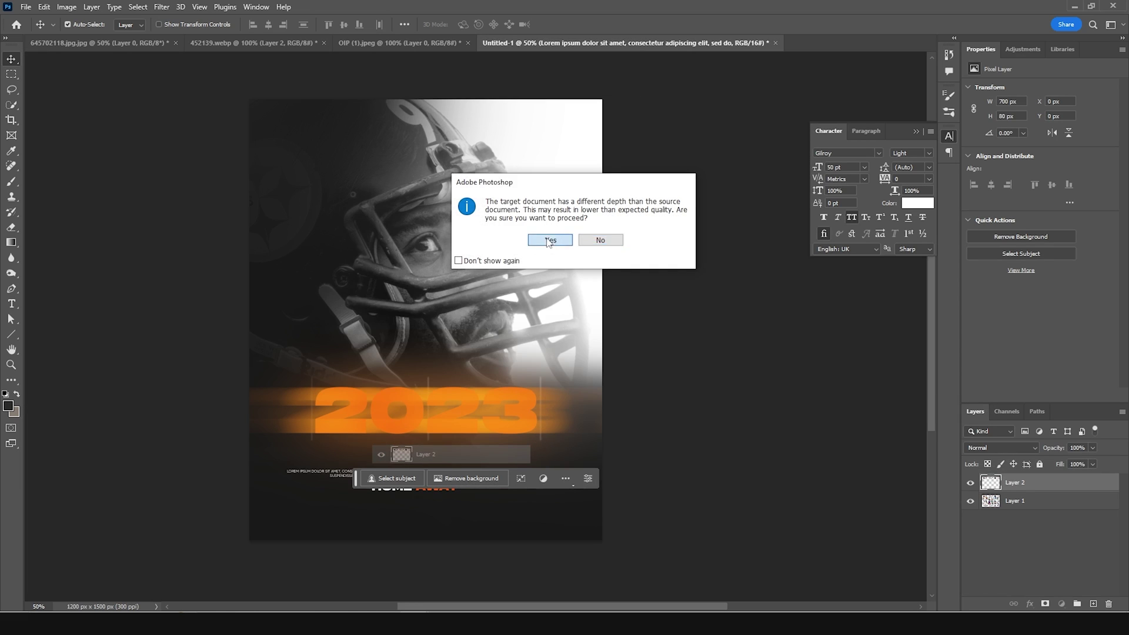
click(548, 243)
Place the logo row layer directly above Layer 5 and position it beneath the 2023 title at X 250 px, Y 1204 px
drag(991, 541, 997, 503)
key(ctrl+t)
drag(454, 460, 487, 471)
key(Return)
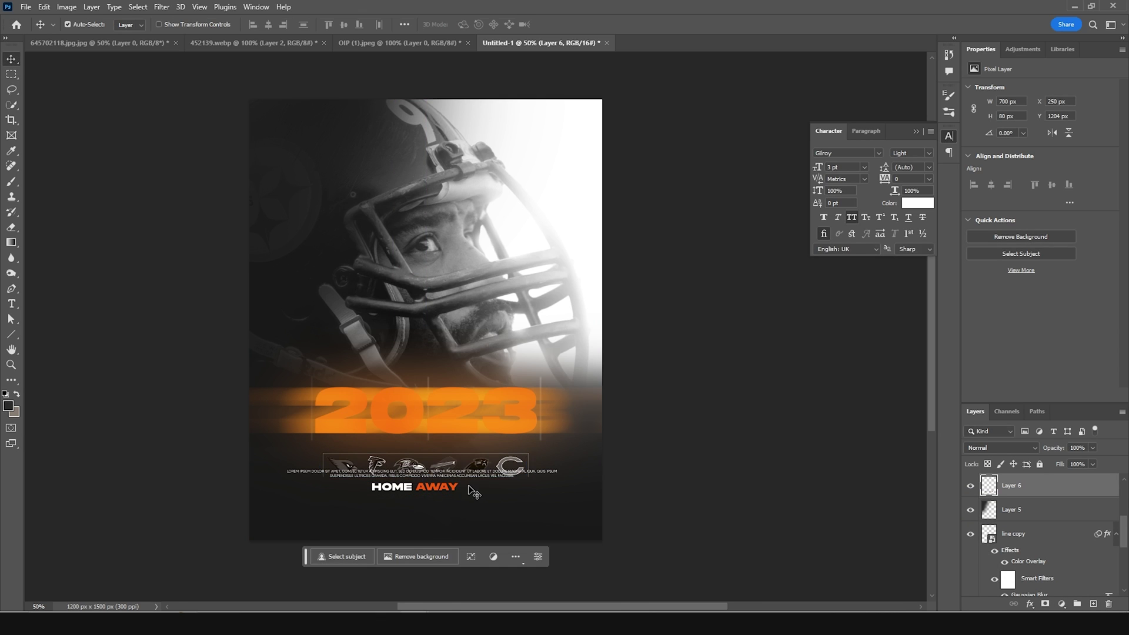
key(alt+period)
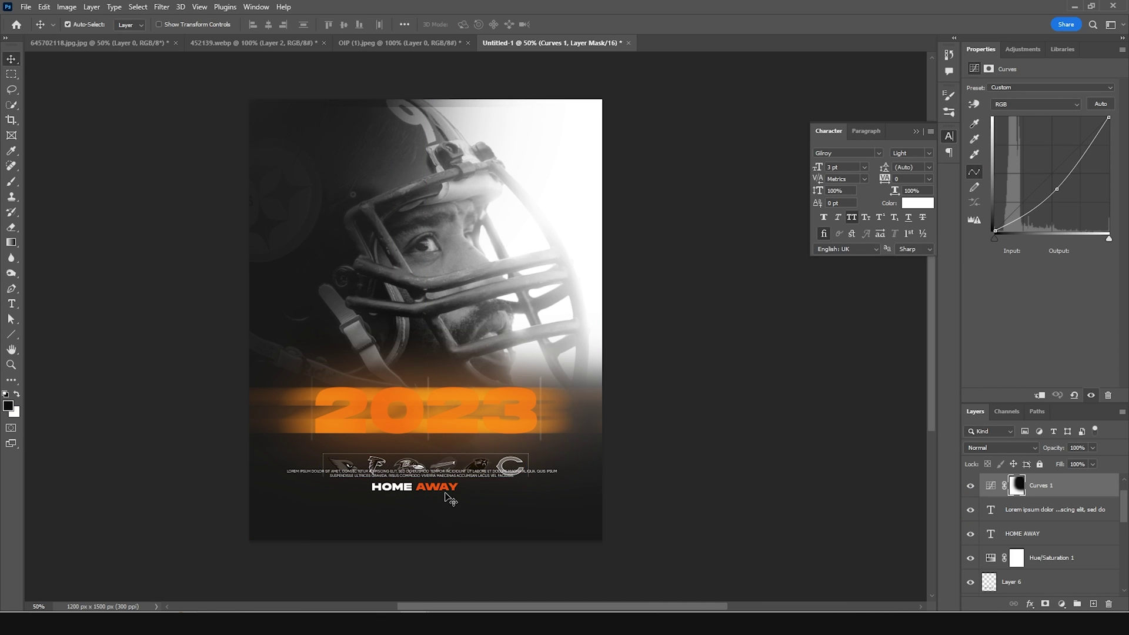
mouse_move(448, 497)
mouse_down()
mouse_move(454, 477)
mouse_move(447, 504)
mouse_up()
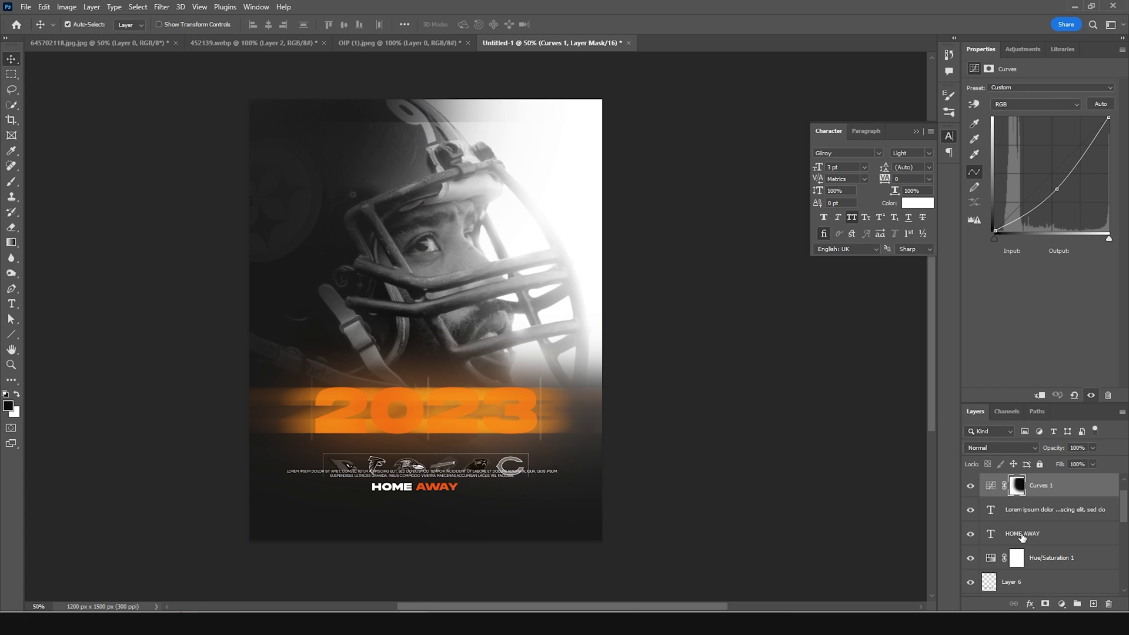
key(ctrl+z)
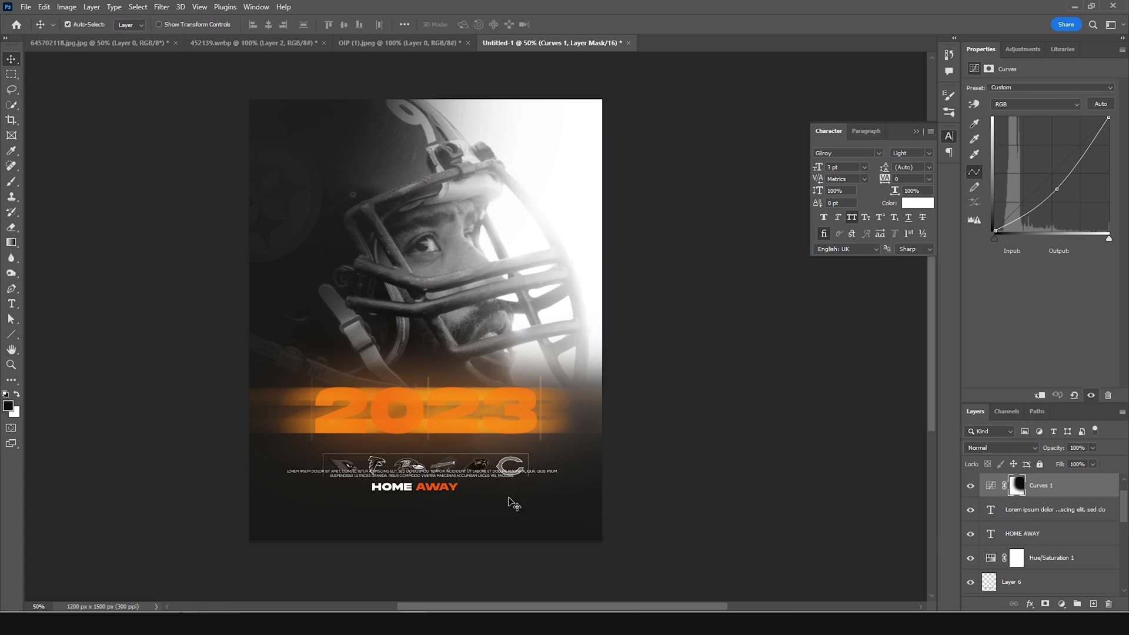
Move the HOME AWAY text further down the poster, to a centre Y of 1379.50 px
right_click(459, 495)
click(470, 506)
key(ctrl+t)
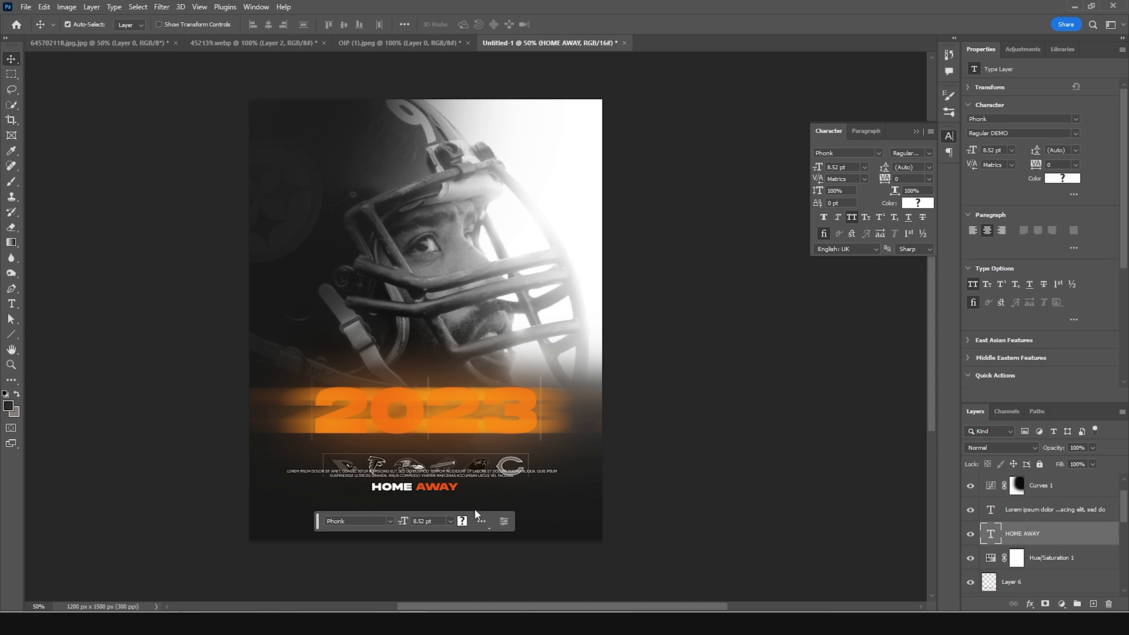
key(Down)
key(Down)
key(Down)
key(Down)
key(Down)
key(Down)
key(Down)
key(Down)
key(Down)
key(Down)
key(Down)
key(Down)
key(Down)
key(Down)
key(Down)
key(Down)
key(Down)
key(Down)
key(Down)
key(Down)
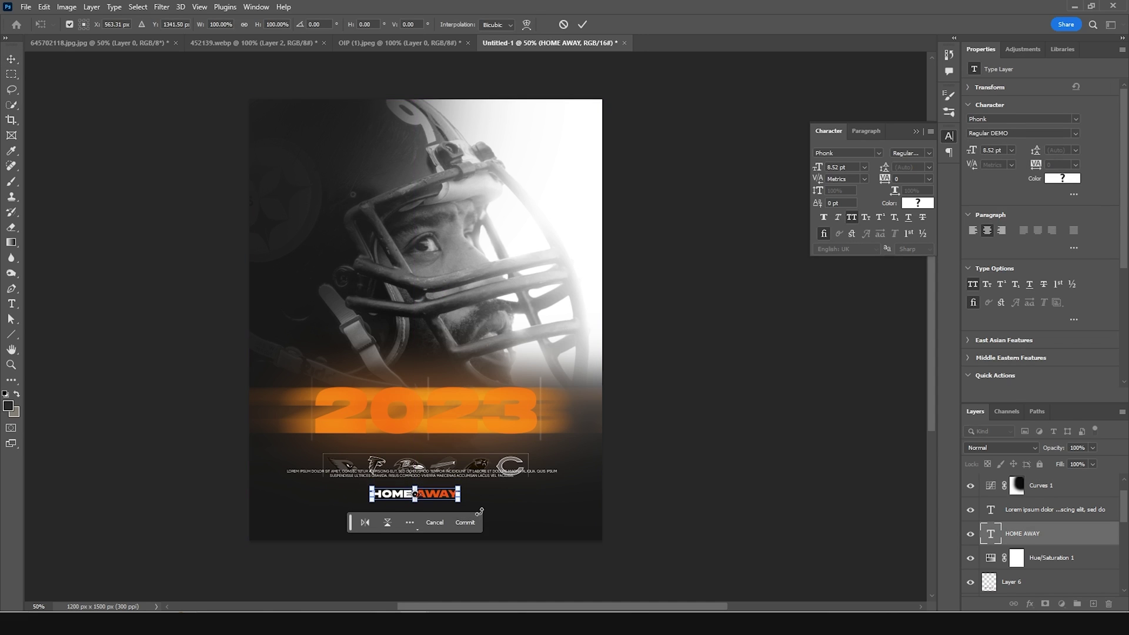
key(Down)
key(Down)
key(Down)
key(Down)
key(Down)
key(Down)
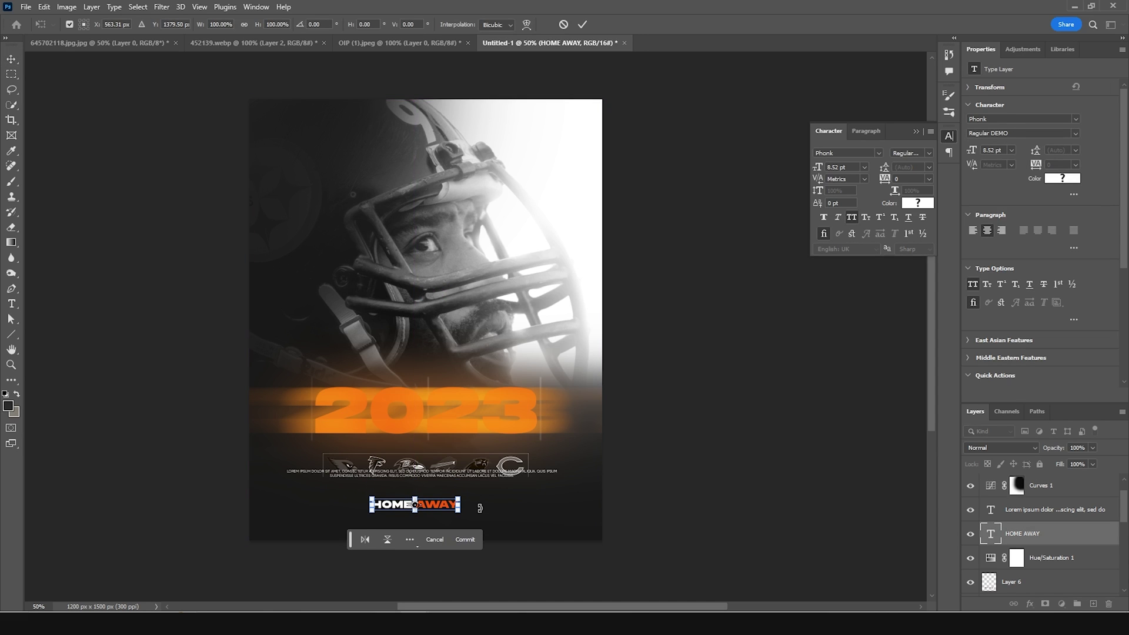
key(Return)
click(480, 508)
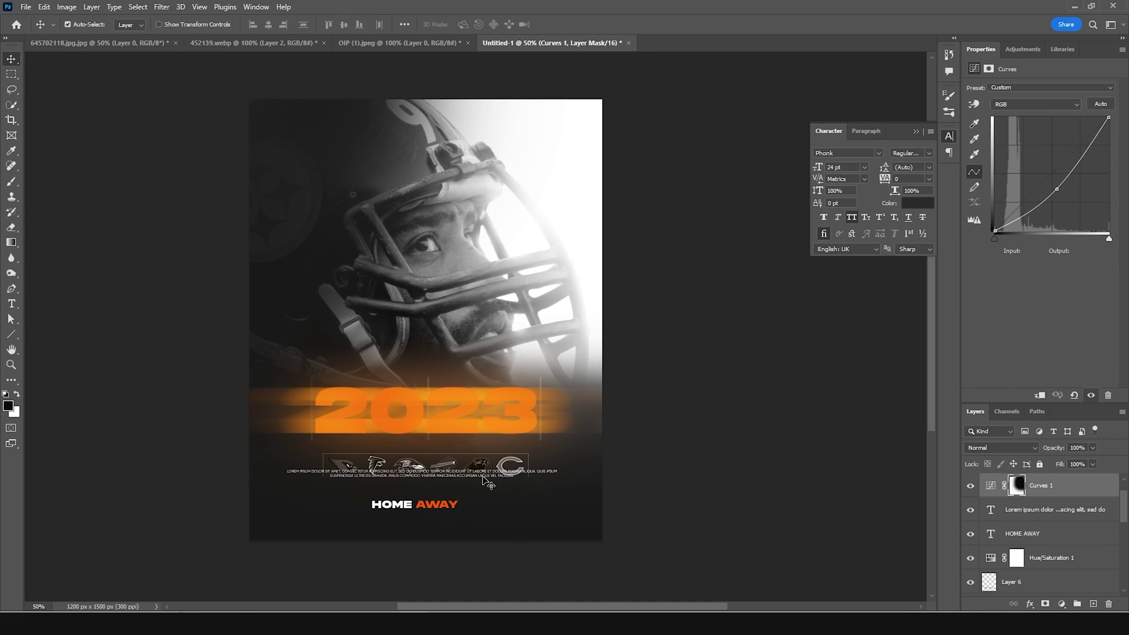
Move the lorem ipsum paragraph down so it sits between the row of team logos and HOME AWAY
right_click(483, 487)
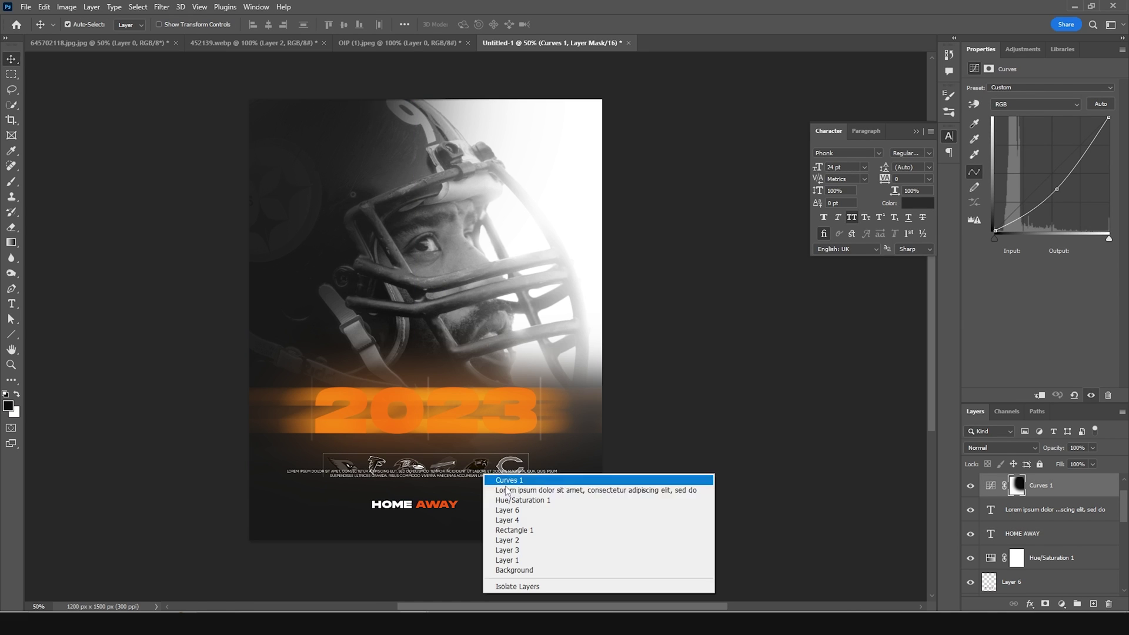
click(515, 494)
key(Down)
key(Down)
key(Down)
key(Down)
key(Down)
key(Down)
key(Down)
key(Down)
key(Down)
key(Down)
key(Down)
key(Down)
key(Down)
key(Down)
key(Down)
key(Down)
key(Down)
key(Down)
key(Down)
key(Down)
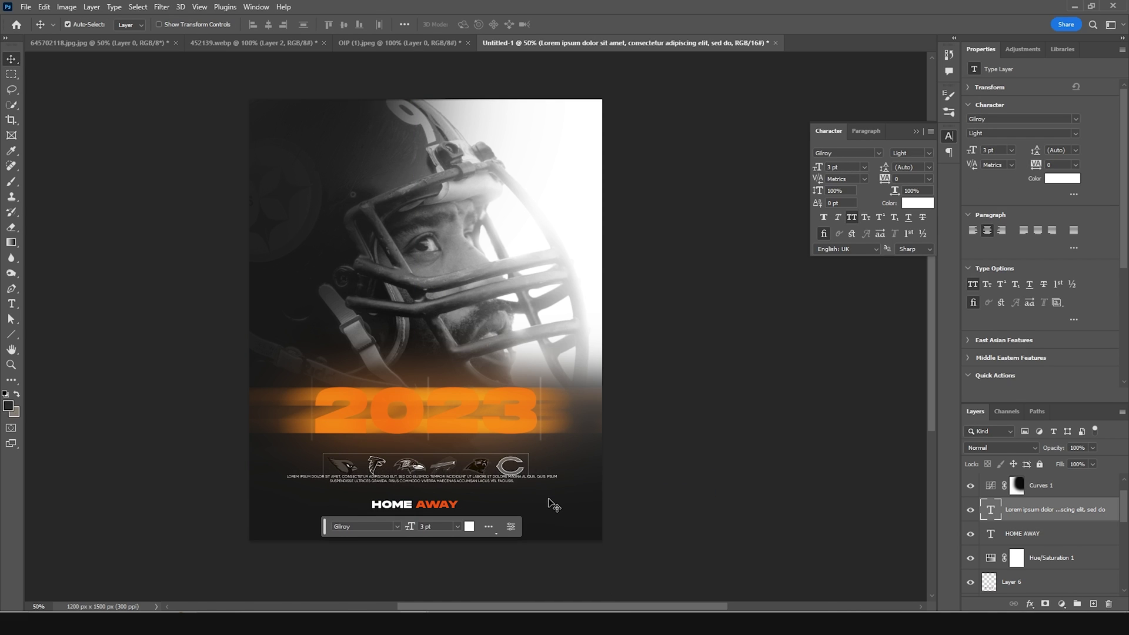
key(Down)
key(Down)
key(Down)
key(Down)
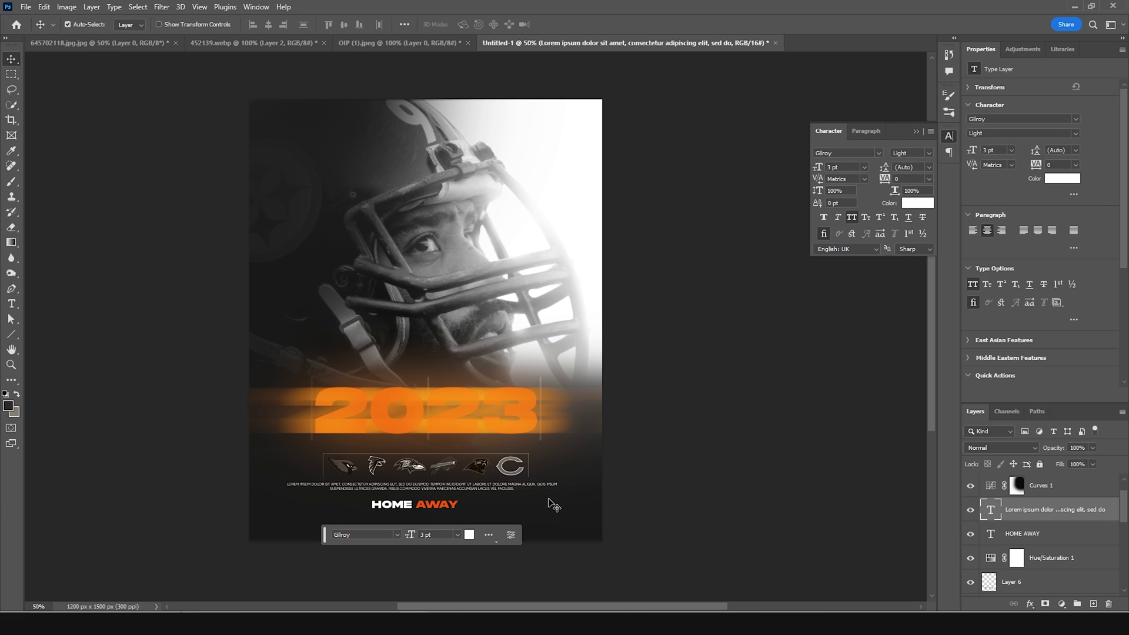
key(Down)
key(Down)
key(Down)
key(Down)
key(Down)
key(Down)
key(Down)
key(Down)
key(Down)
key(Down)
key(Down)
key(Down)
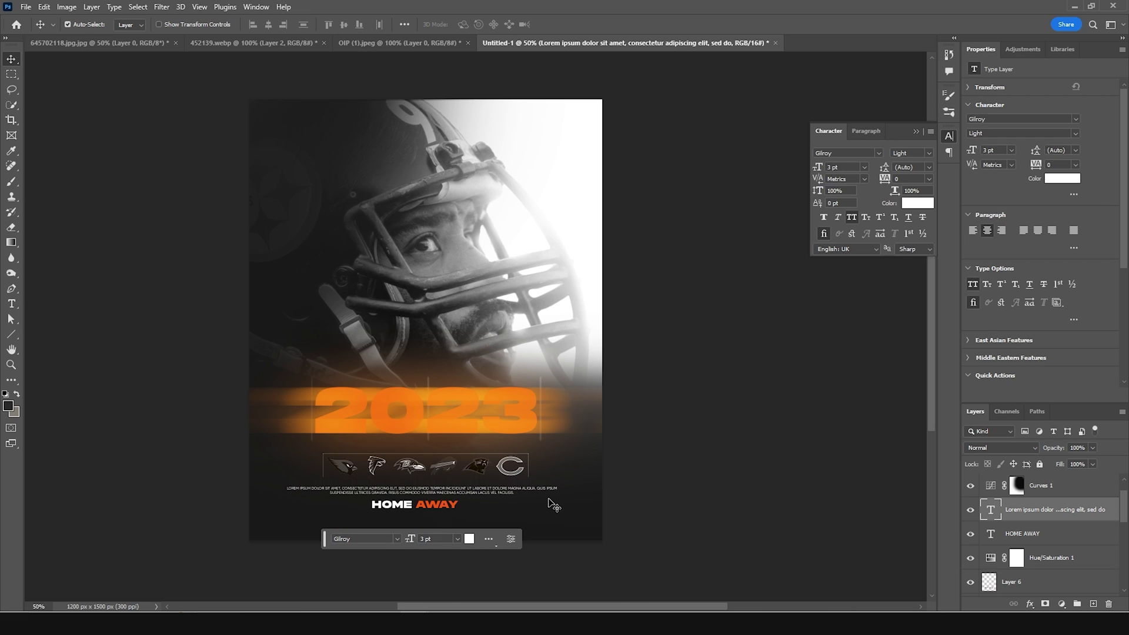
key(Up)
key(Up)
key(Up)
key(Up)
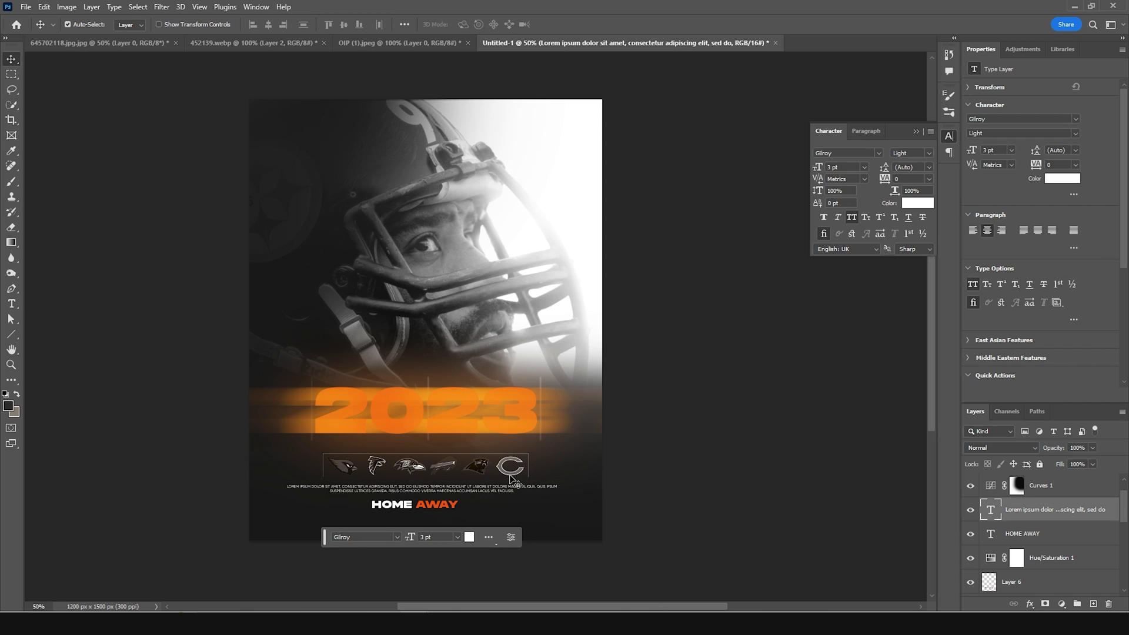
click(655, 492)
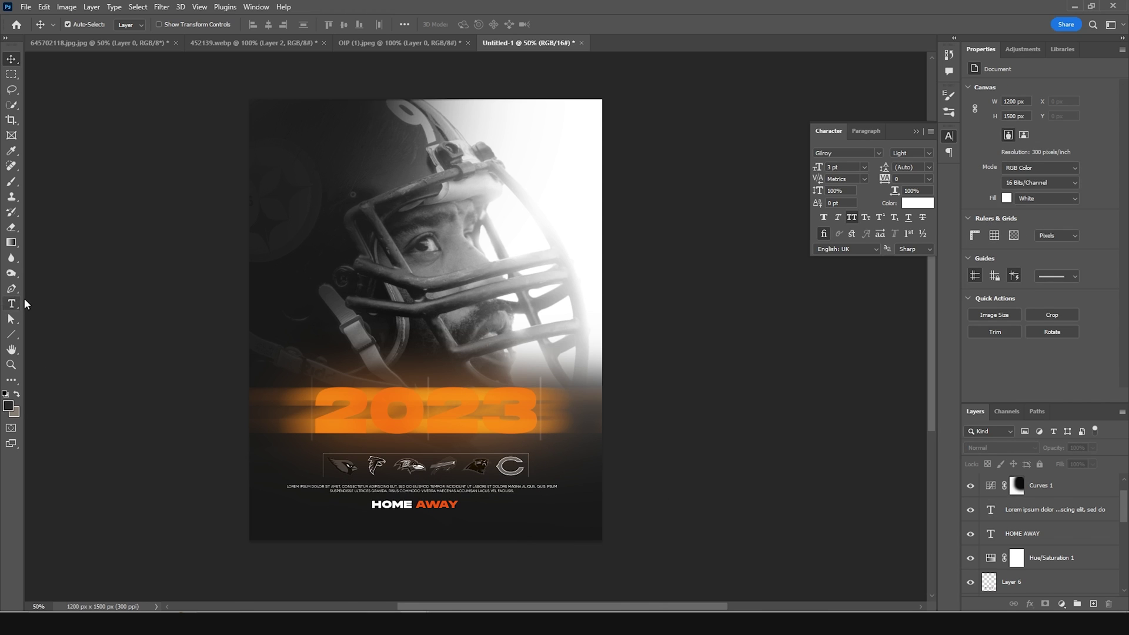
Add the two-line credit "windy studio / sports poster design tutorial" in white Gilroy Light 3 pt, centred beneath HOME AWAY
click(11, 304)
click(331, 525)
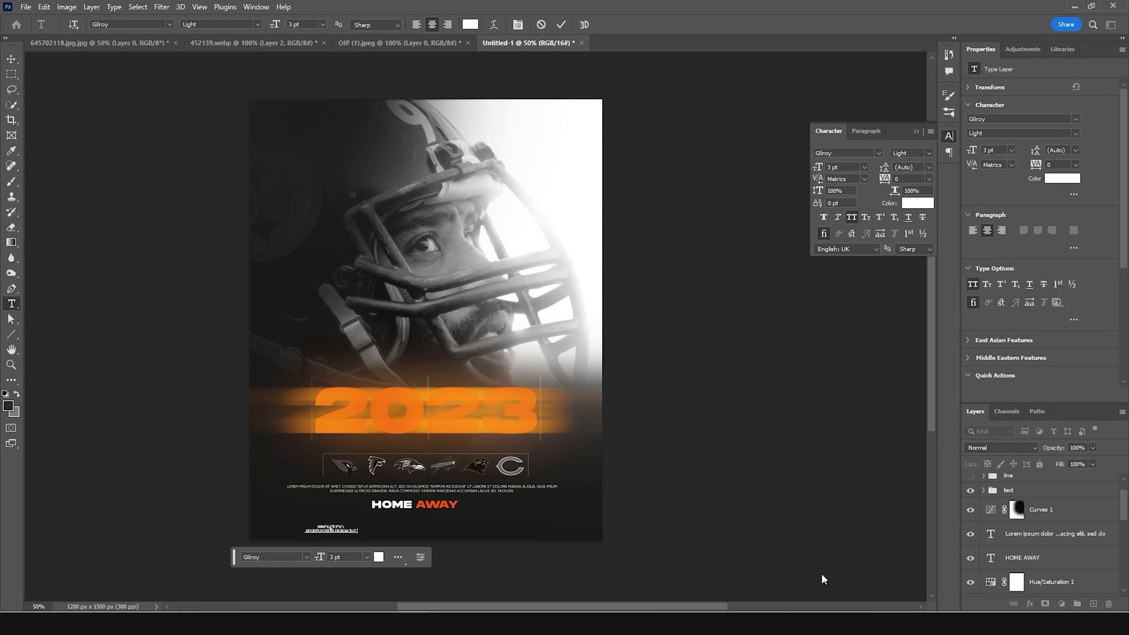
drag(340, 536, 434, 526)
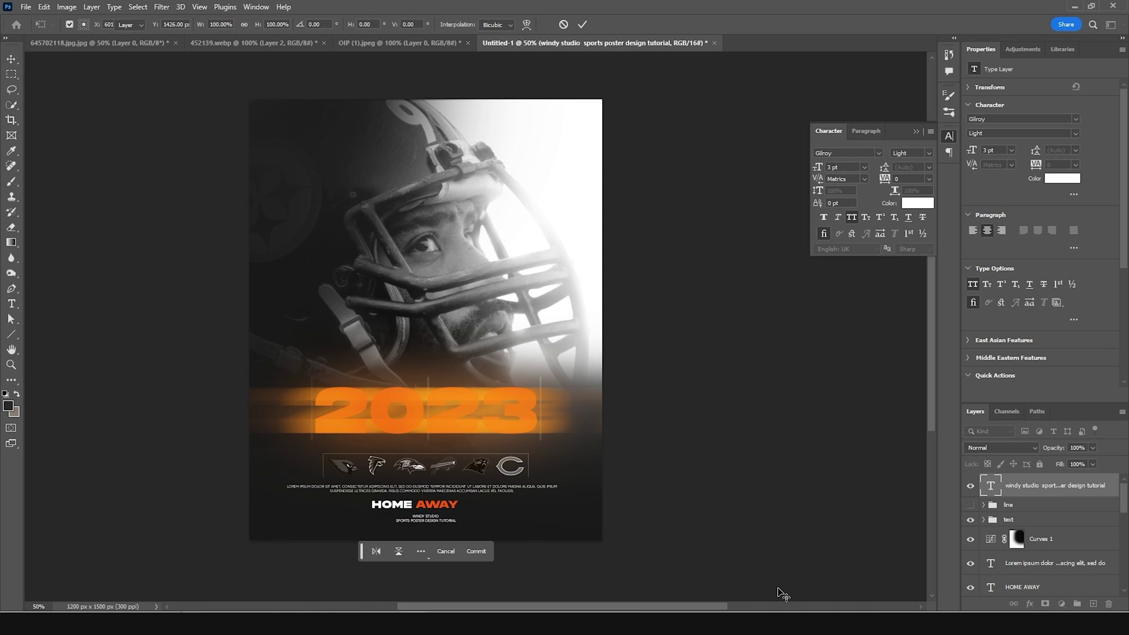
key(Return)
Duplicate the credit text above the 2023 title, change it to "Officials" and enlarge it to 4.48 pt
alt+drag(429, 553, 395, 412)
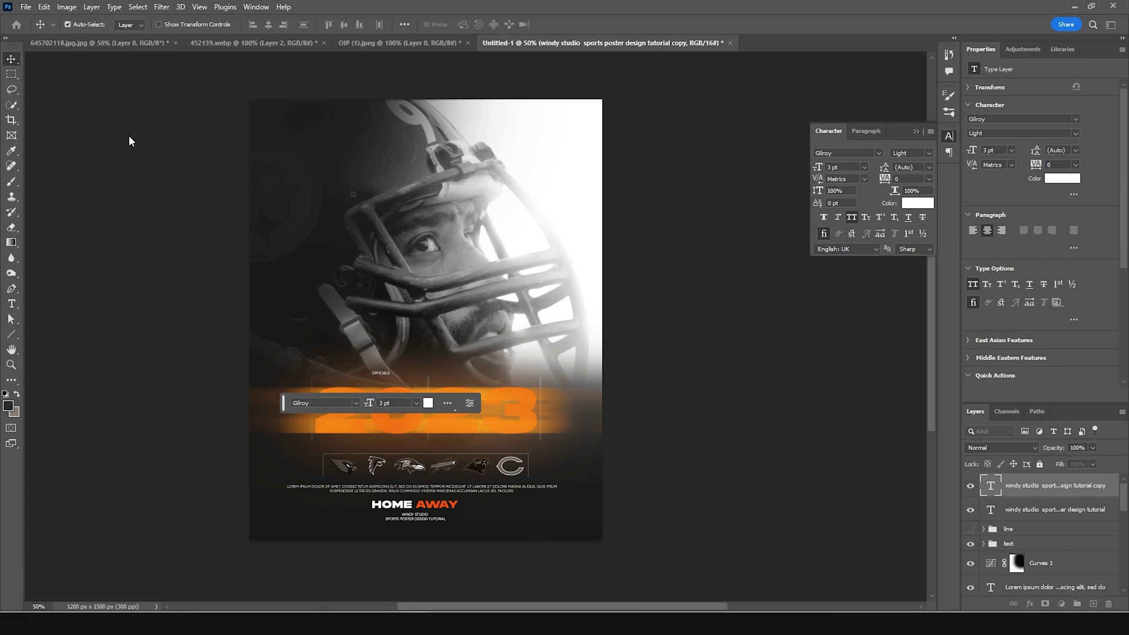
key(ctrl+t)
drag(390, 377, 370, 381)
click(492, 404)
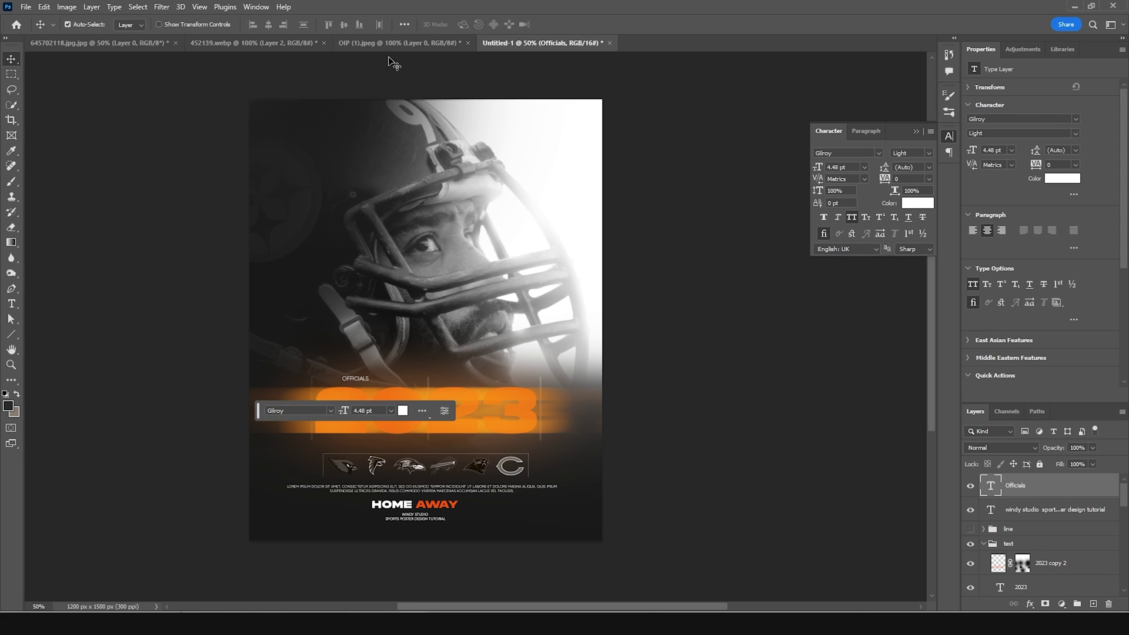
Copy the white Nike swoosh layer from OIP (1).jpeg into the Untitled-1 poster
click(390, 46)
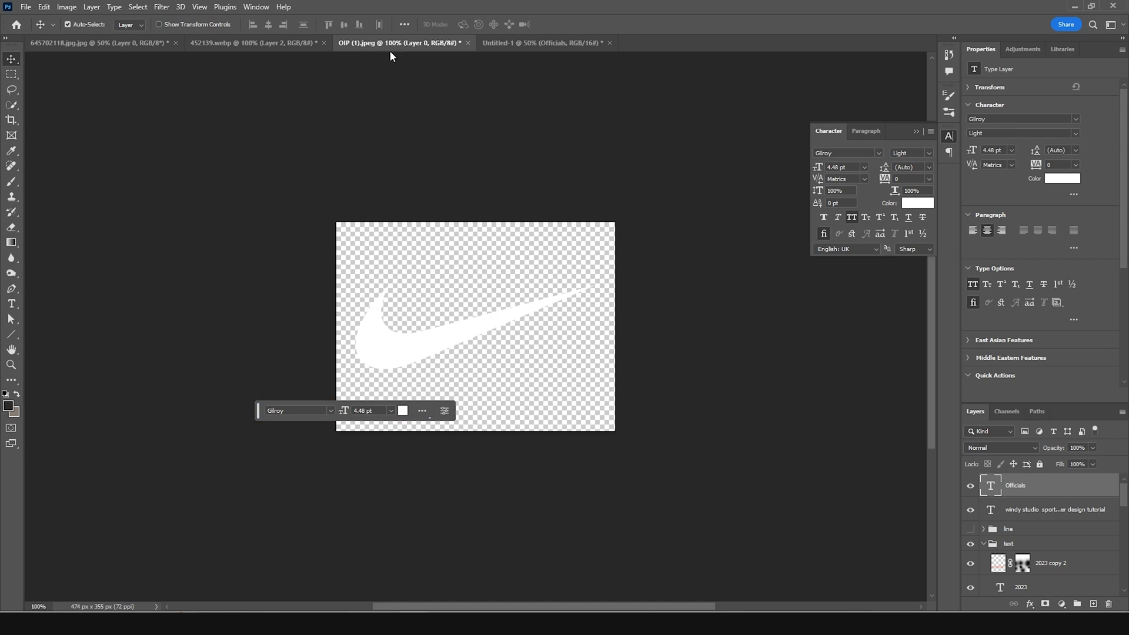
click(230, 42)
click(153, 42)
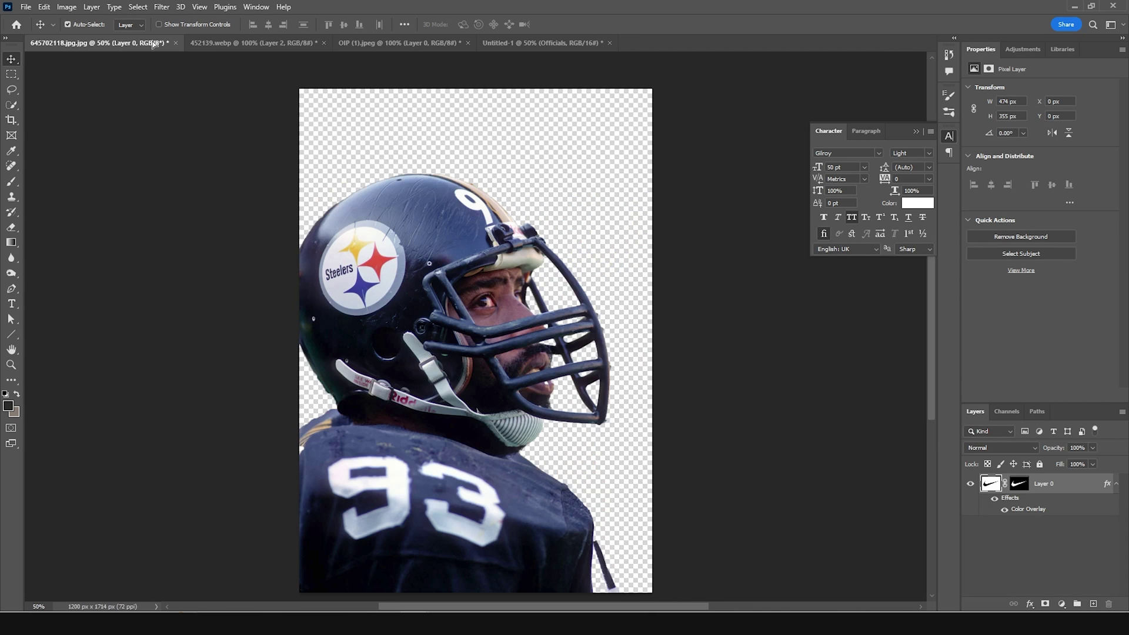
click(529, 43)
key(ctrl+v)
key(Return)
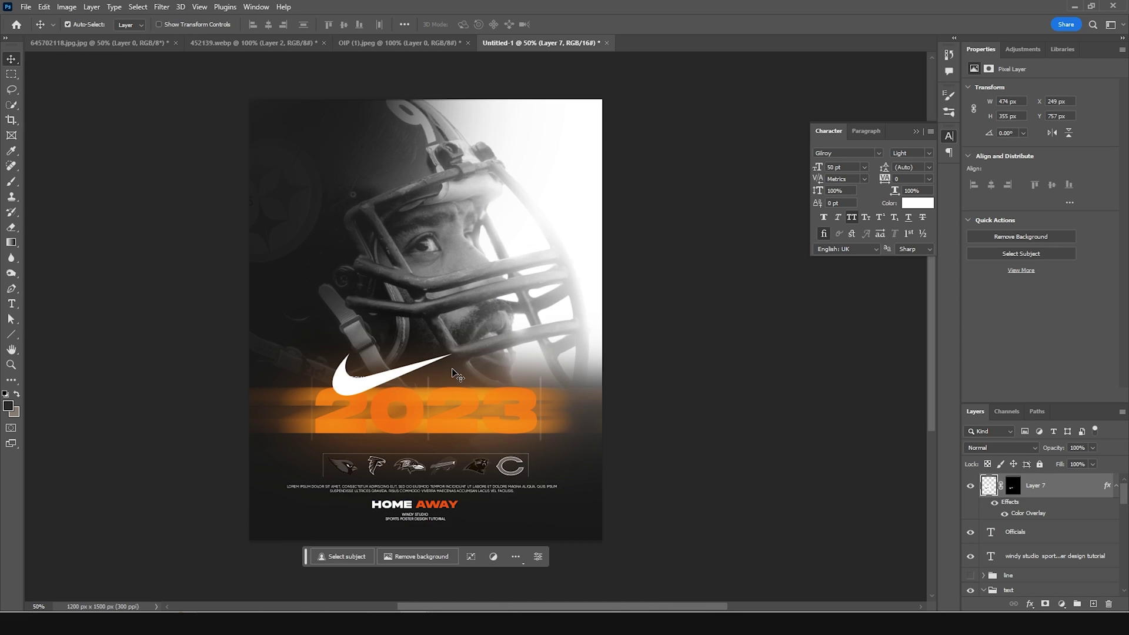
Scale the Nike swoosh to 37.76% and place it beside OFFICIALS at X 416 px, Y 870 px
key(ctrl+t)
drag(465, 323, 399, 377)
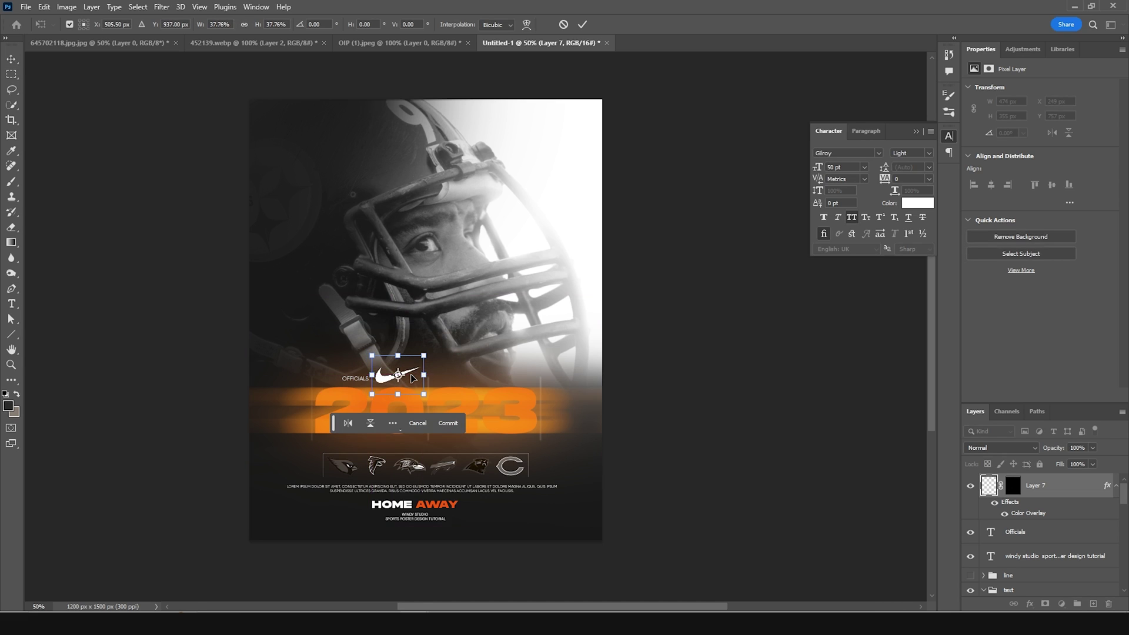
key(Return)
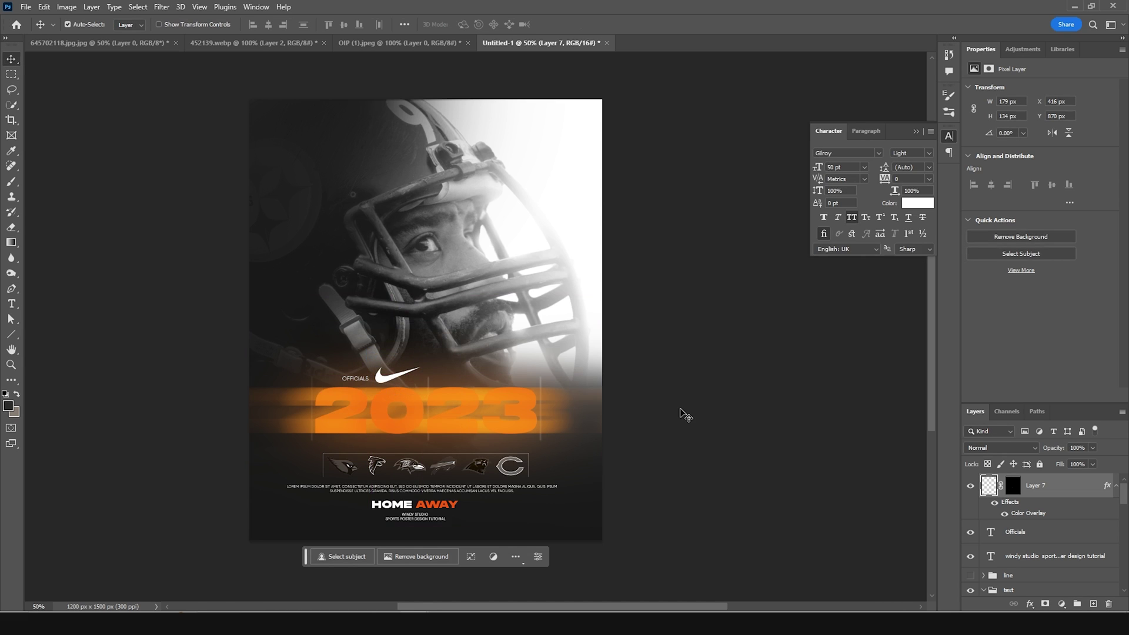
Open Layer 1, the player photo, in the Camera Raw Filter and set Highlights to -72 and Shadows to +25
click(415, 184)
scroll(1044, 579, down, 2)
scroll(1044, 579, down, 1)
click(1035, 560)
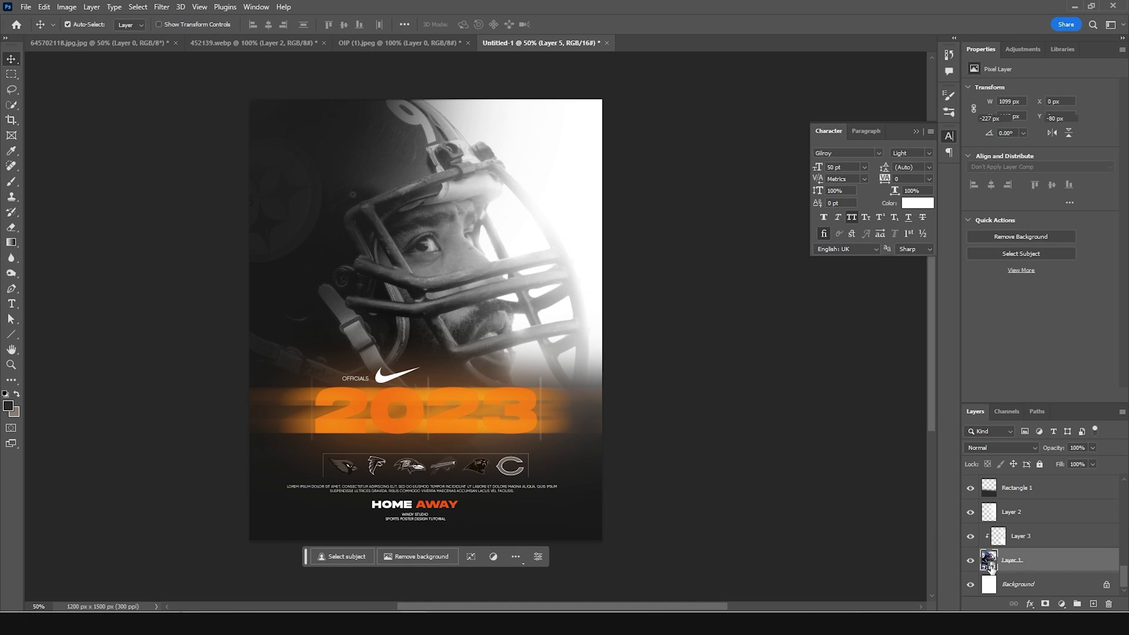
click(166, 8)
click(180, 97)
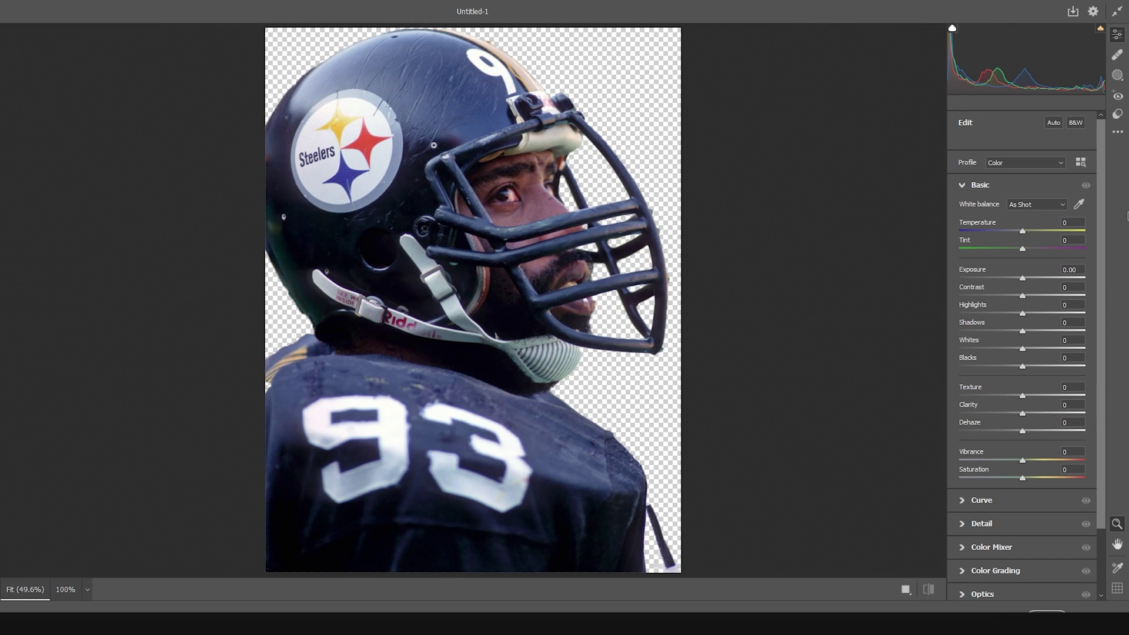
drag(1022, 313, 978, 313)
drag(1047, 330, 1039, 331)
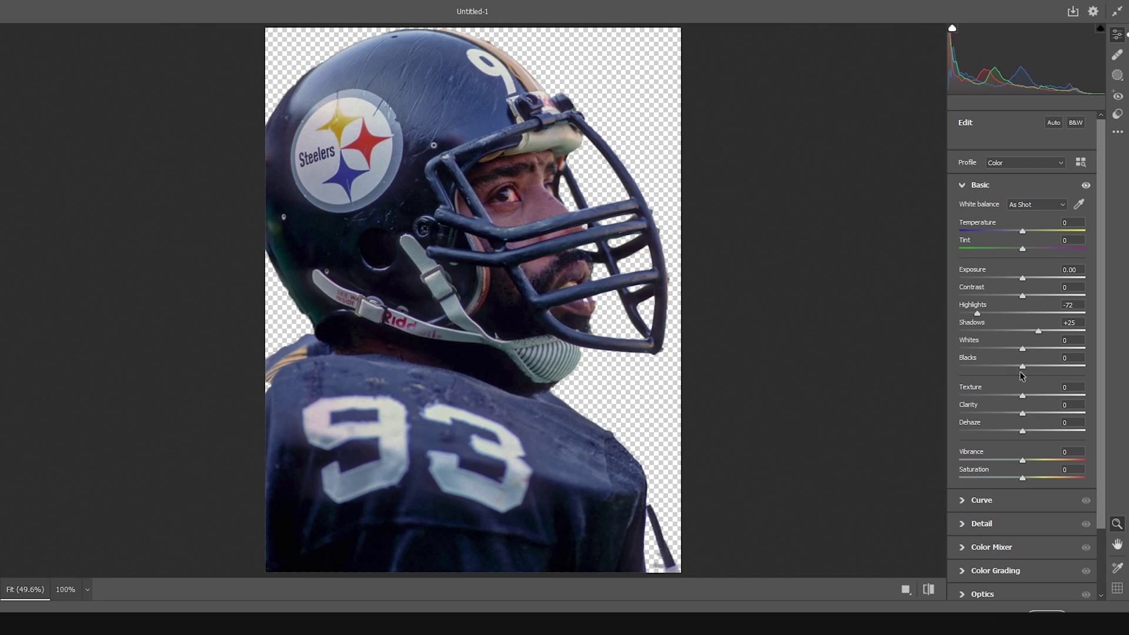
Set the player photo's Clarity to +79, Texture to +76 and Contrast to -42, raise Shadows a little more, and apply the filter
drag(1056, 412, 1058, 413)
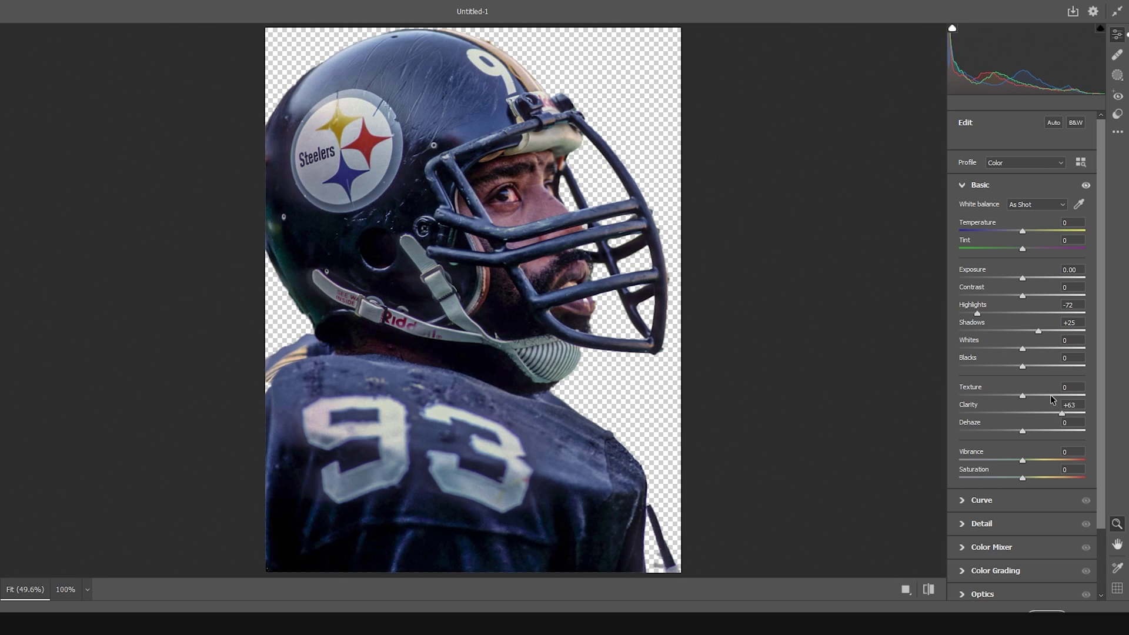
click(1055, 395)
scroll(1004, 453, down, 2)
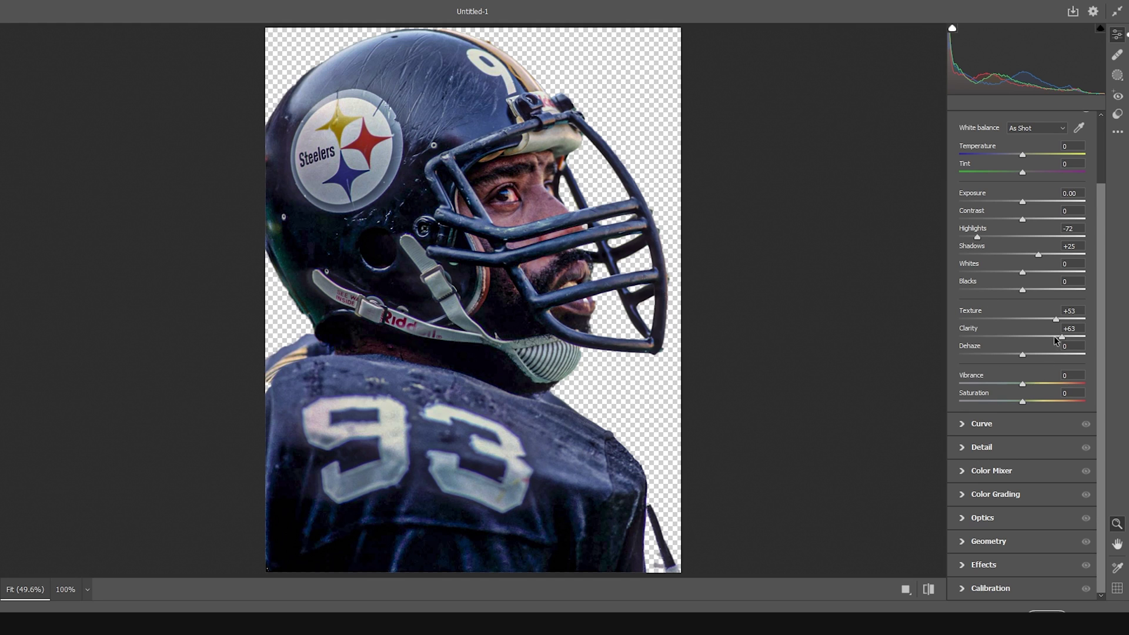
drag(1072, 334, 1073, 336)
drag(999, 219, 996, 219)
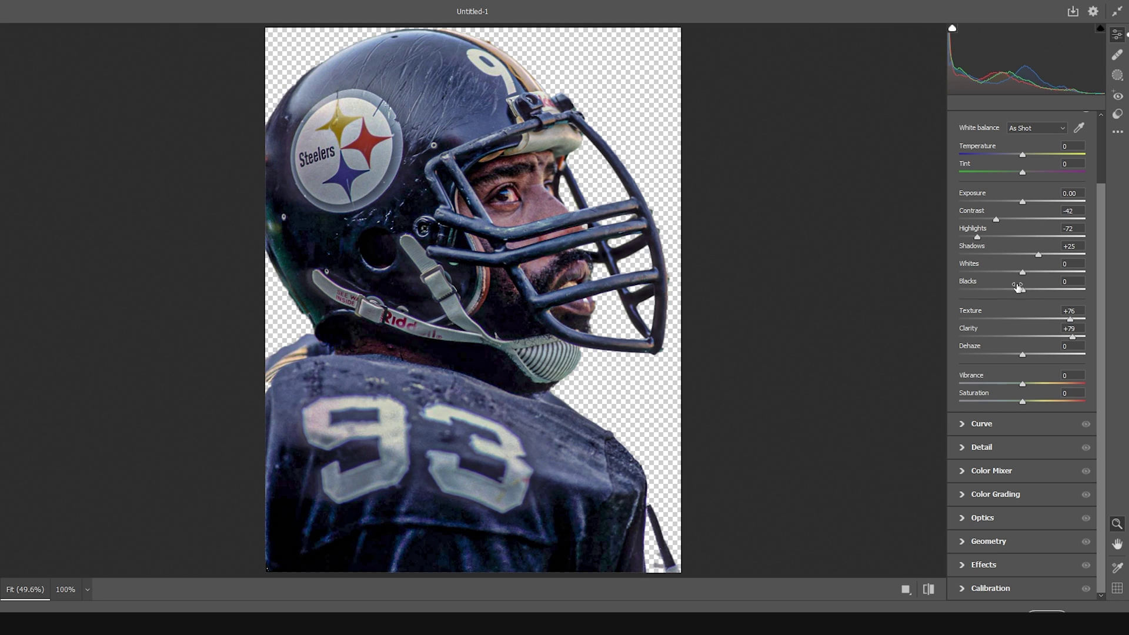
click(1046, 253)
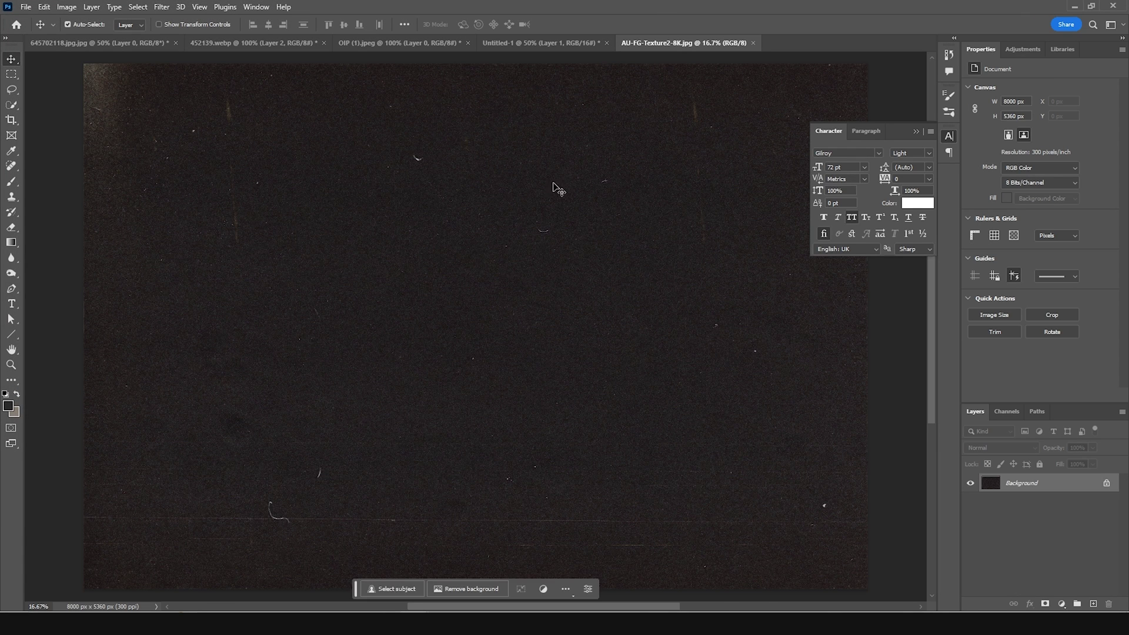
Copy the AU-FG-Texture2-8K.jpg texture into the poster as the topmost layer and set its blend mode to Soft Light
drag(557, 189, 466, 304)
click(606, 240)
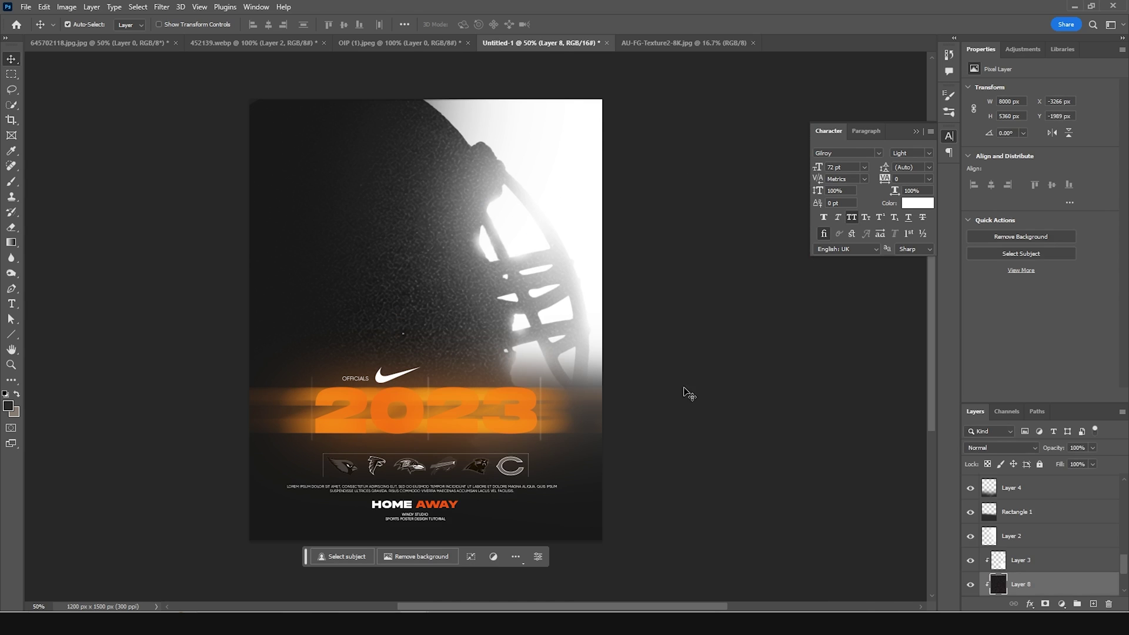
drag(1000, 588, 1022, 486)
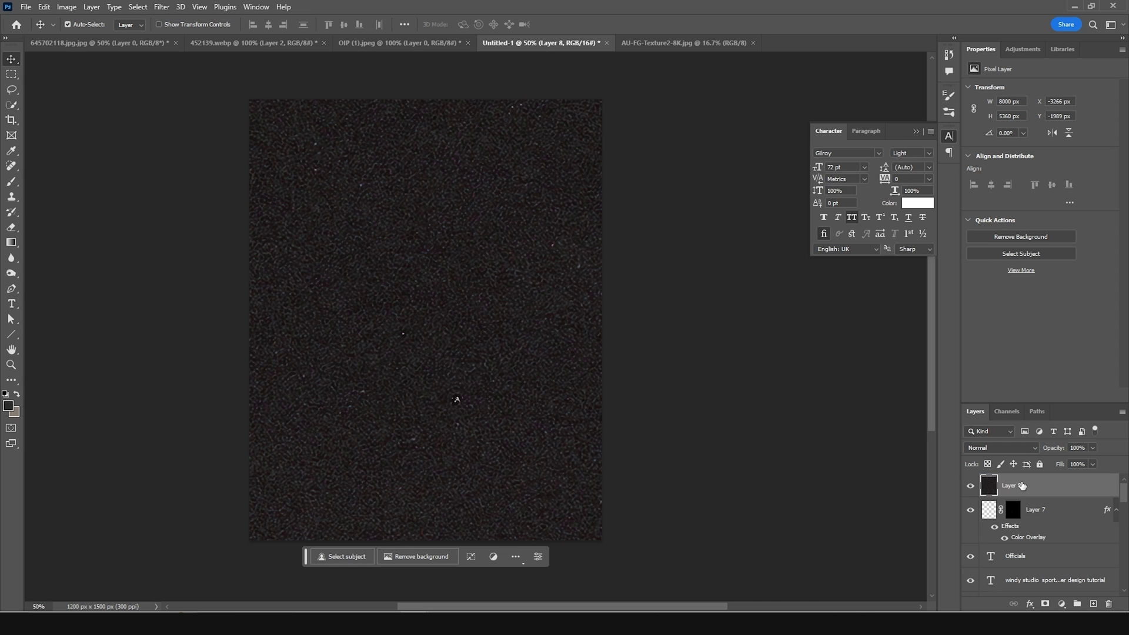
click(994, 447)
click(994, 470)
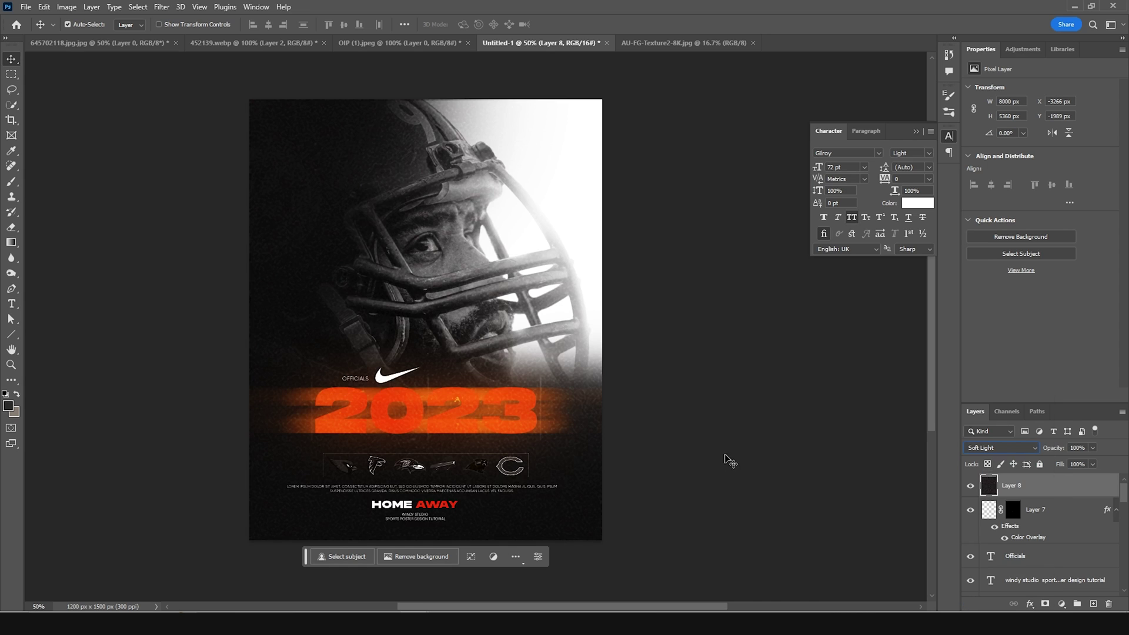
Scale the texture layer to 24.33%, rotate it -90° and position it to cover the whole poster
key(ctrl+t)
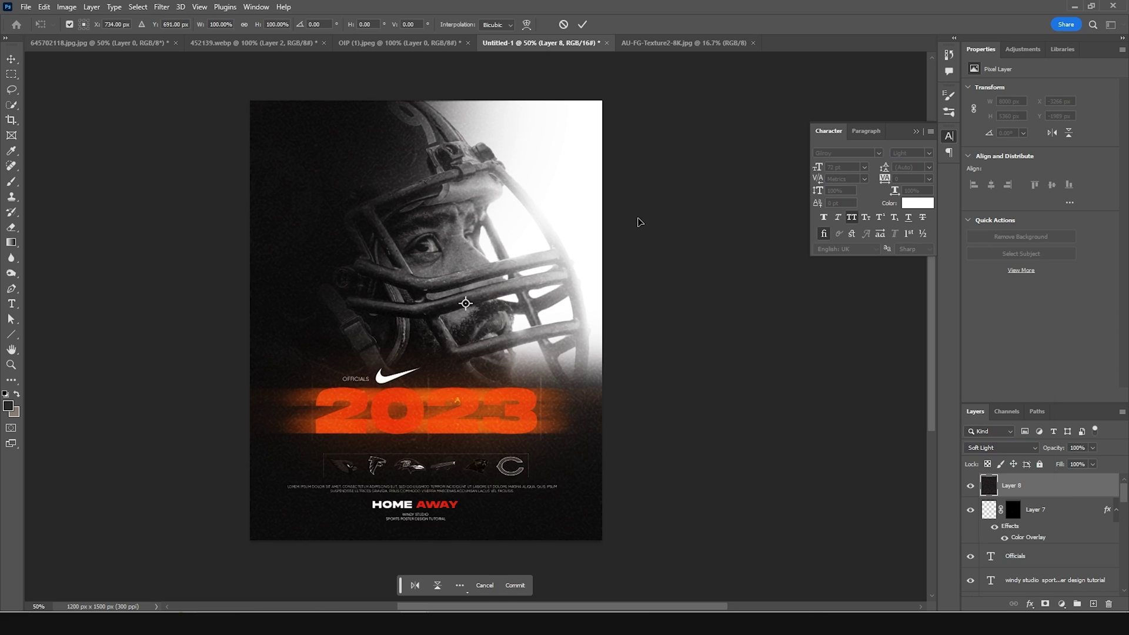
key(ctrl+minus)
key(ctrl+minus)
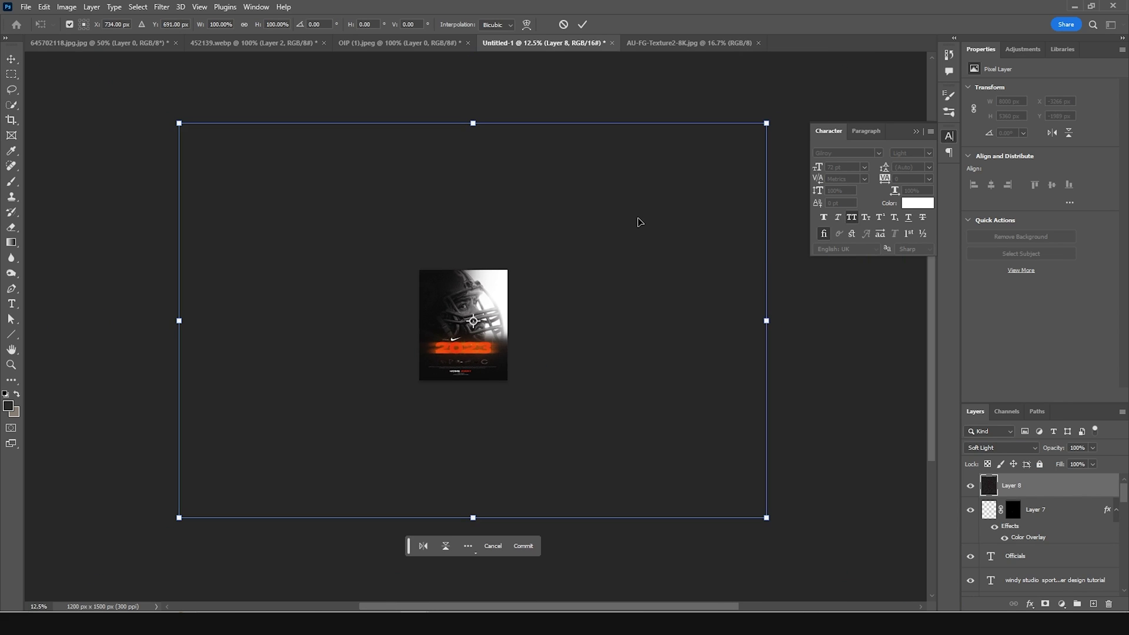
drag(763, 127, 418, 219)
drag(477, 302, 469, 325)
drag(521, 428, 492, 351)
drag(509, 392, 510, 394)
drag(508, 329, 518, 398)
key(Return)
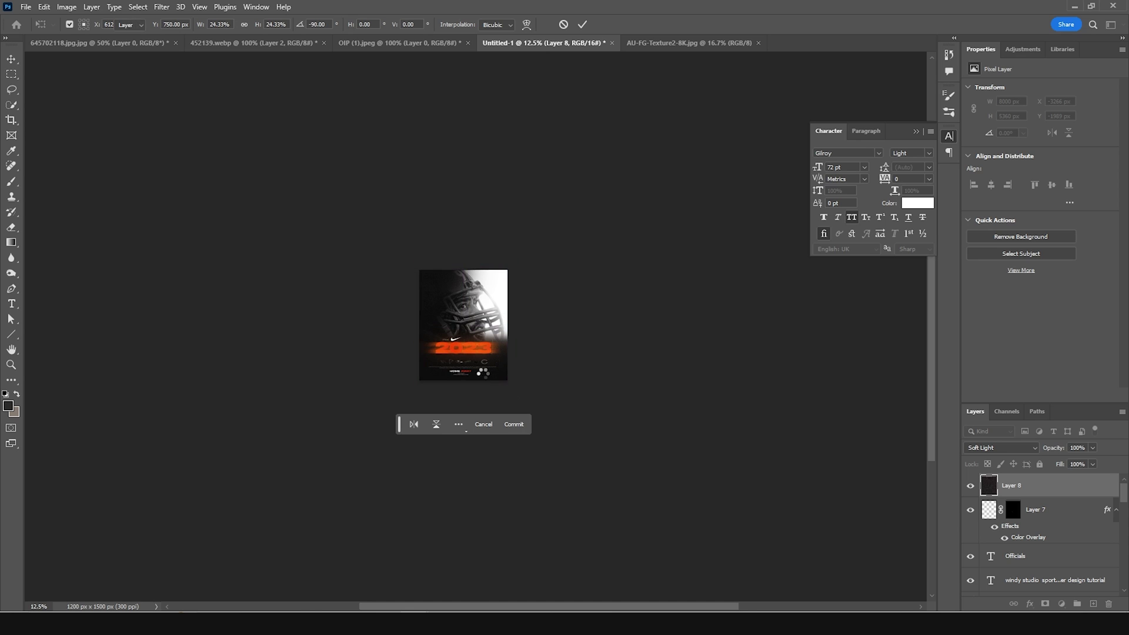
Lower the texture layer's opacity to 52%
key(ctrl+plus)
key(ctrl+plus)
key(ctrl+plus)
key(ctrl+plus)
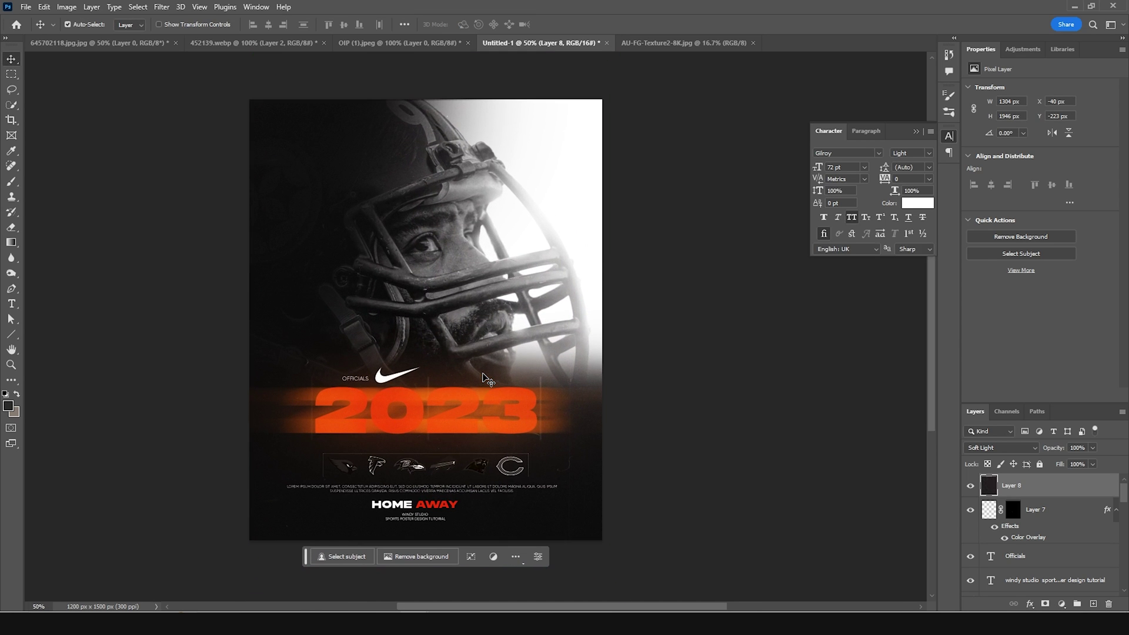
click(1092, 449)
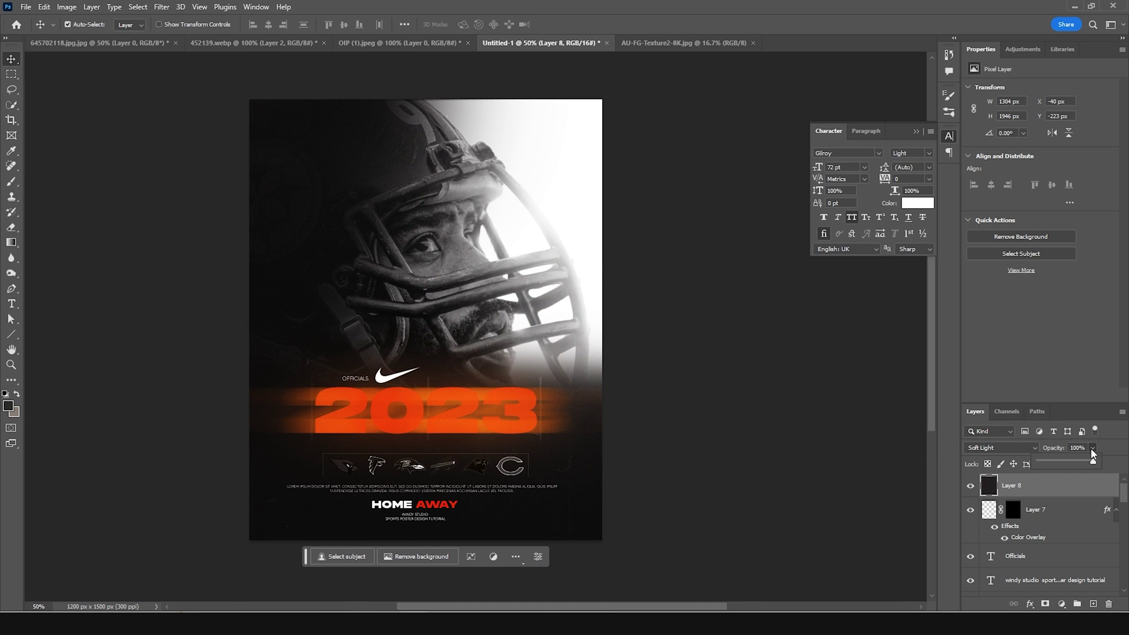
drag(1069, 465, 1066, 464)
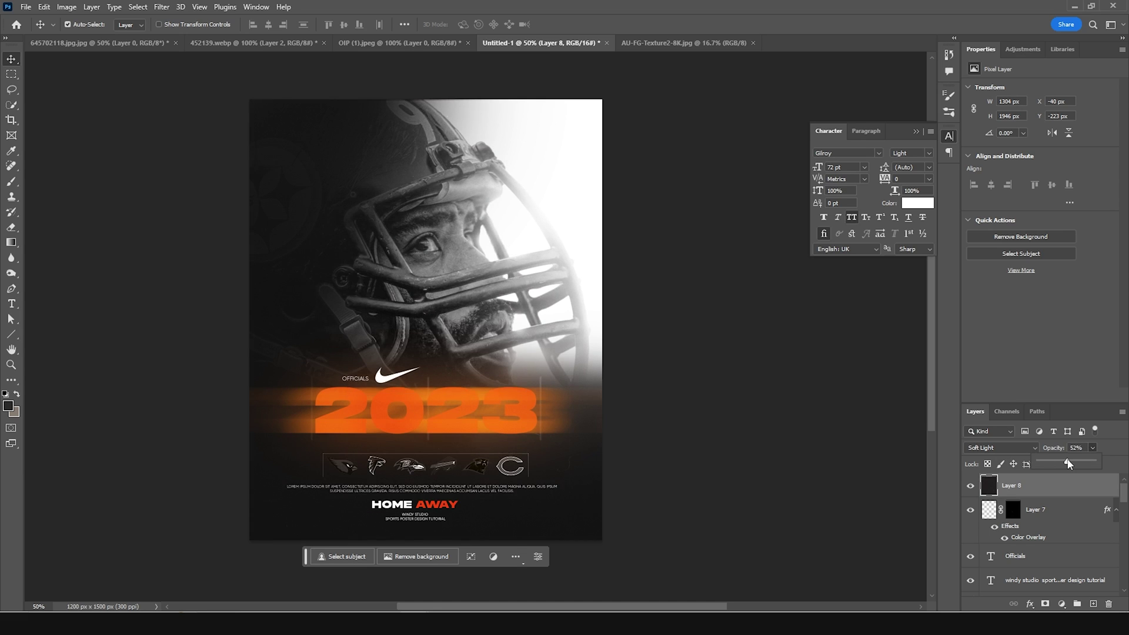
click(748, 456)
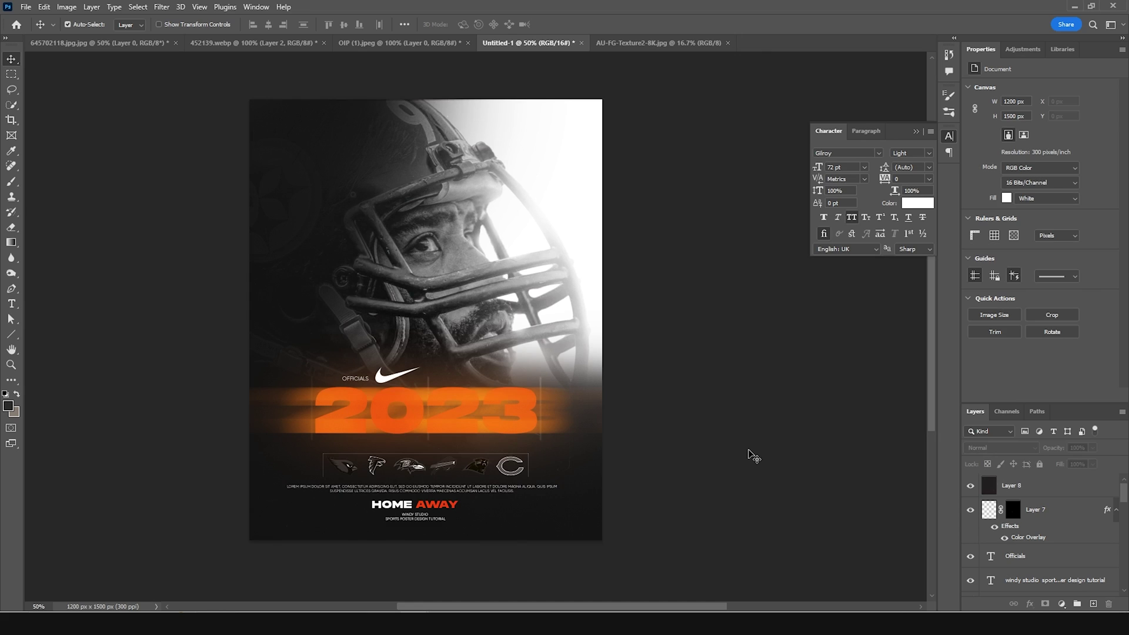